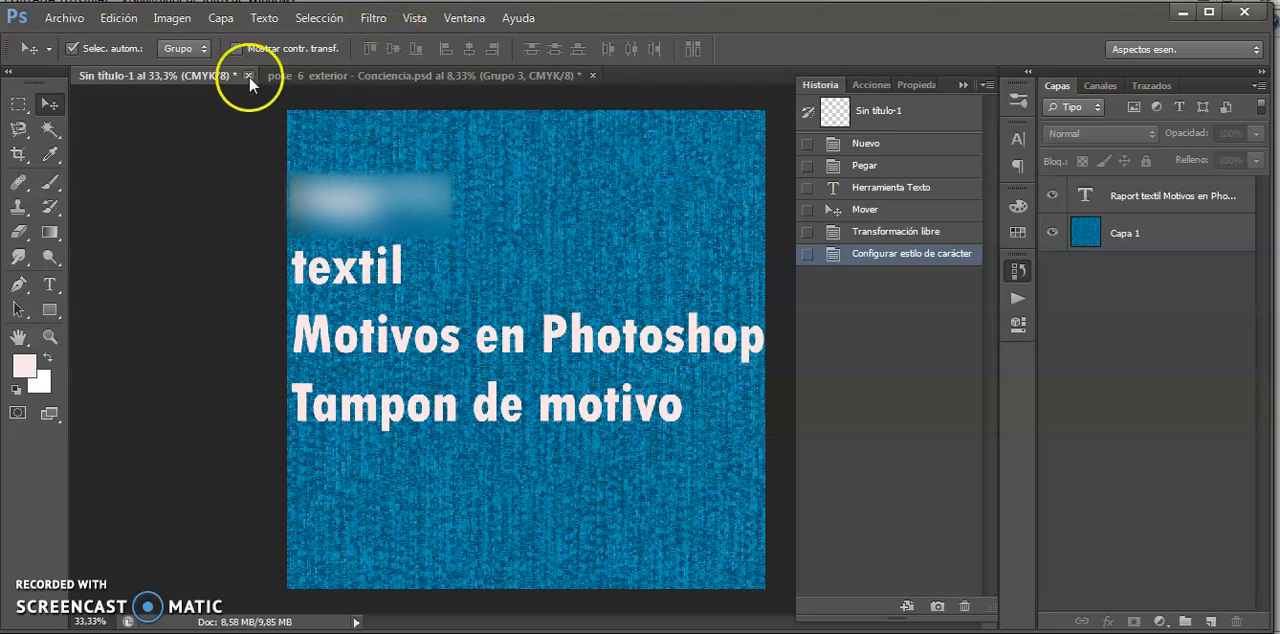
# - Switch to the "pose 6 exterior - Conciencia.psd" document and release the clipping mask on the "Capa 30 copia" pattern layer
pyautogui.click(308, 79)
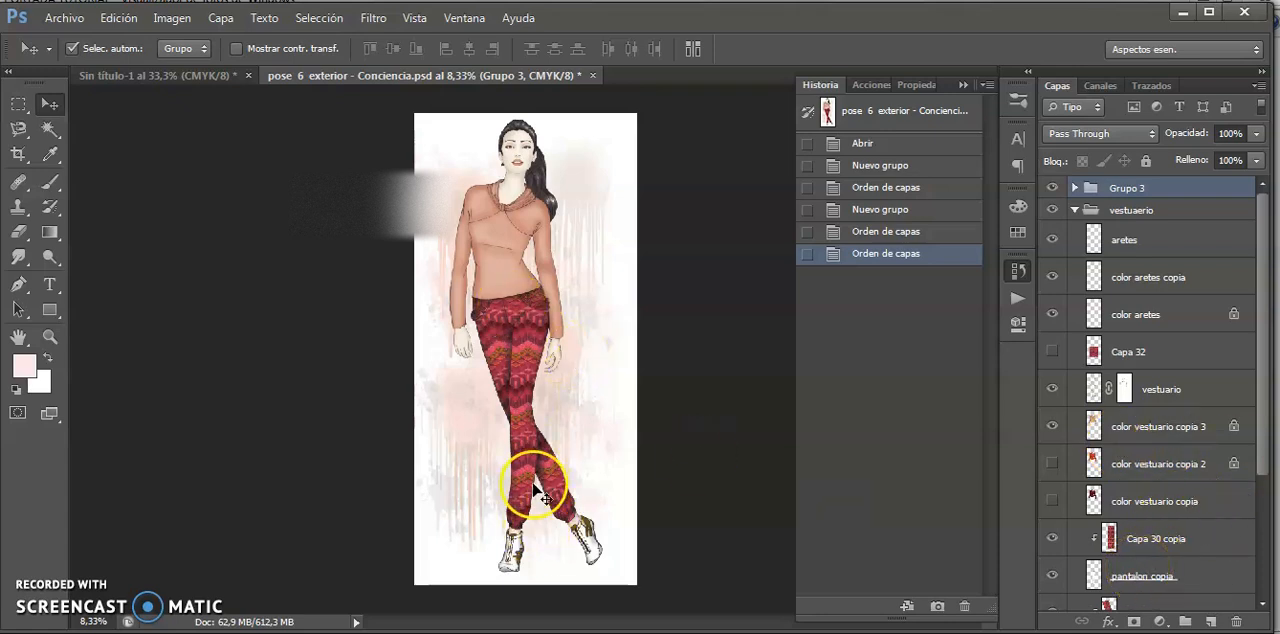
pyautogui.click(1132, 578)
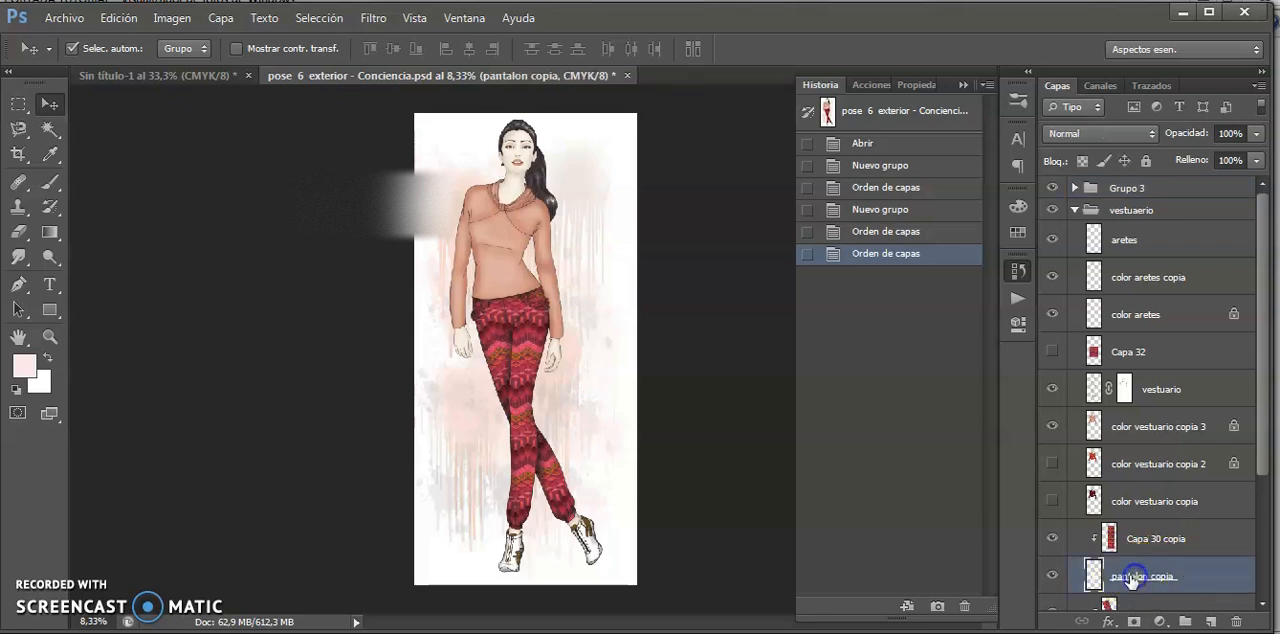
pyautogui.click(1133, 540)
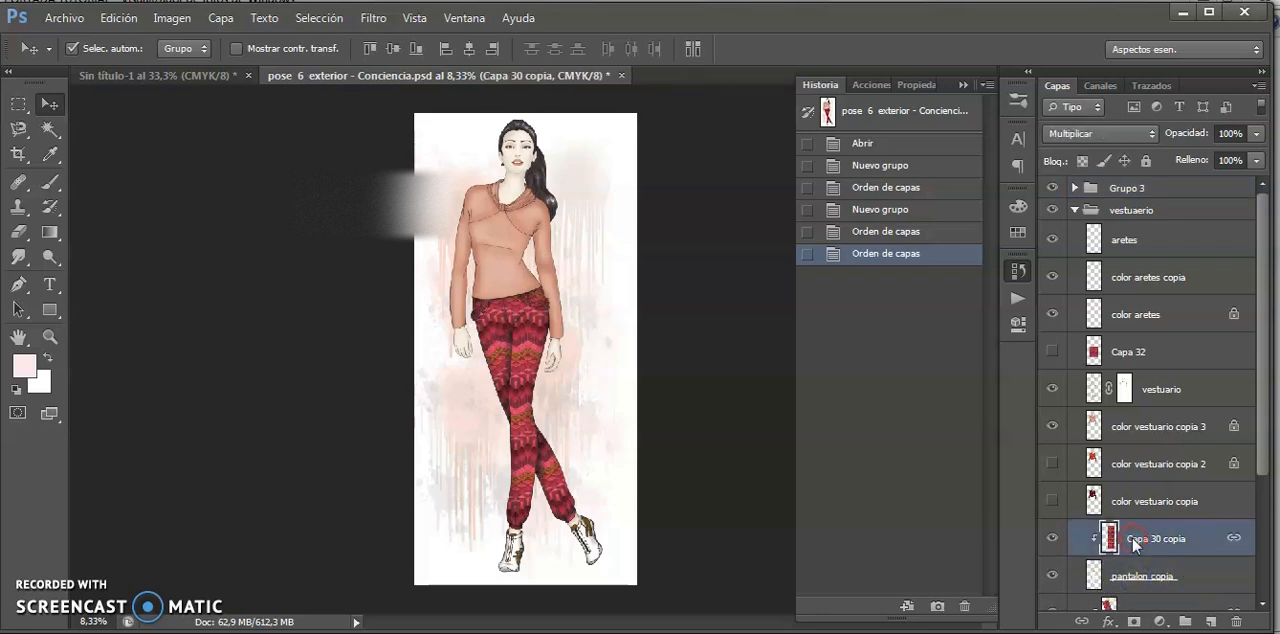
pyautogui.rightClick(1135, 545)
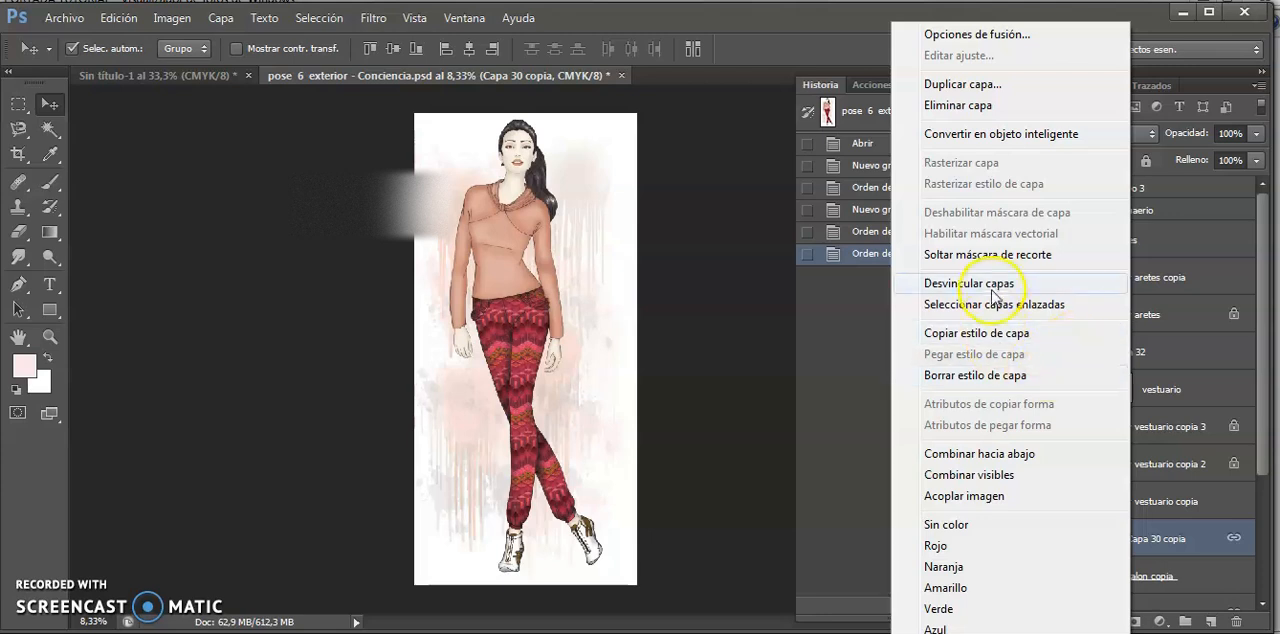
pyautogui.click(1030, 255)
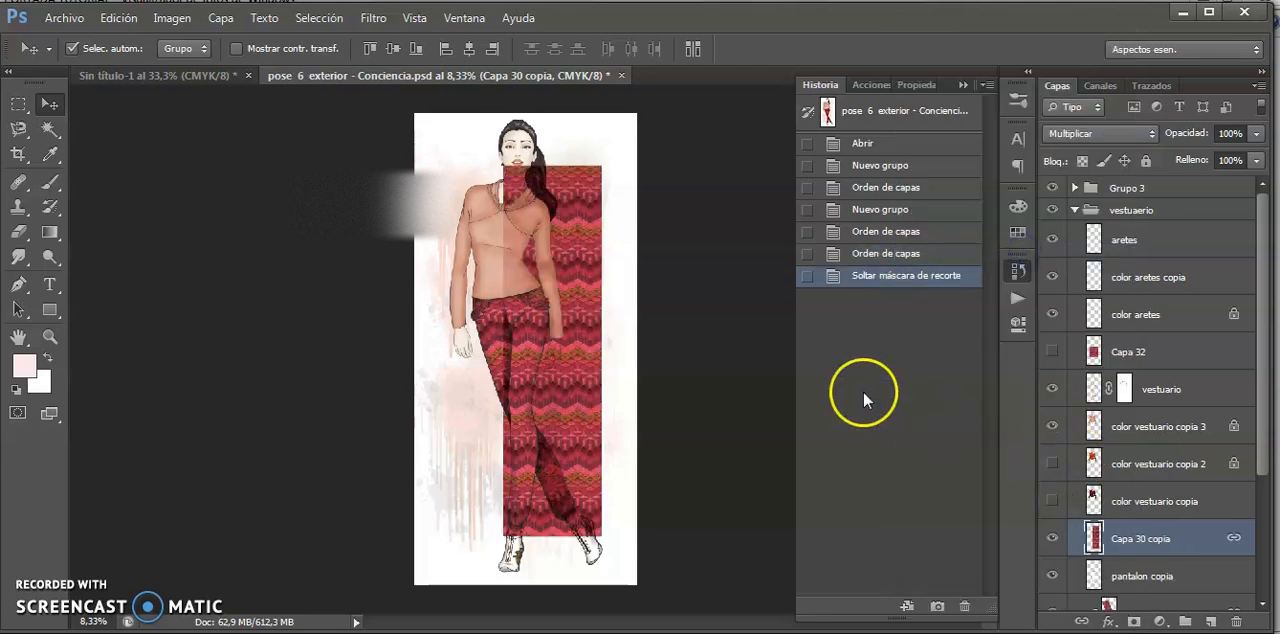
# - Hide the "Capa 30 copia" layer, then hide and reshow the "pantalon copia" layer to check the trouser leg it covers
pyautogui.click(1051, 539)
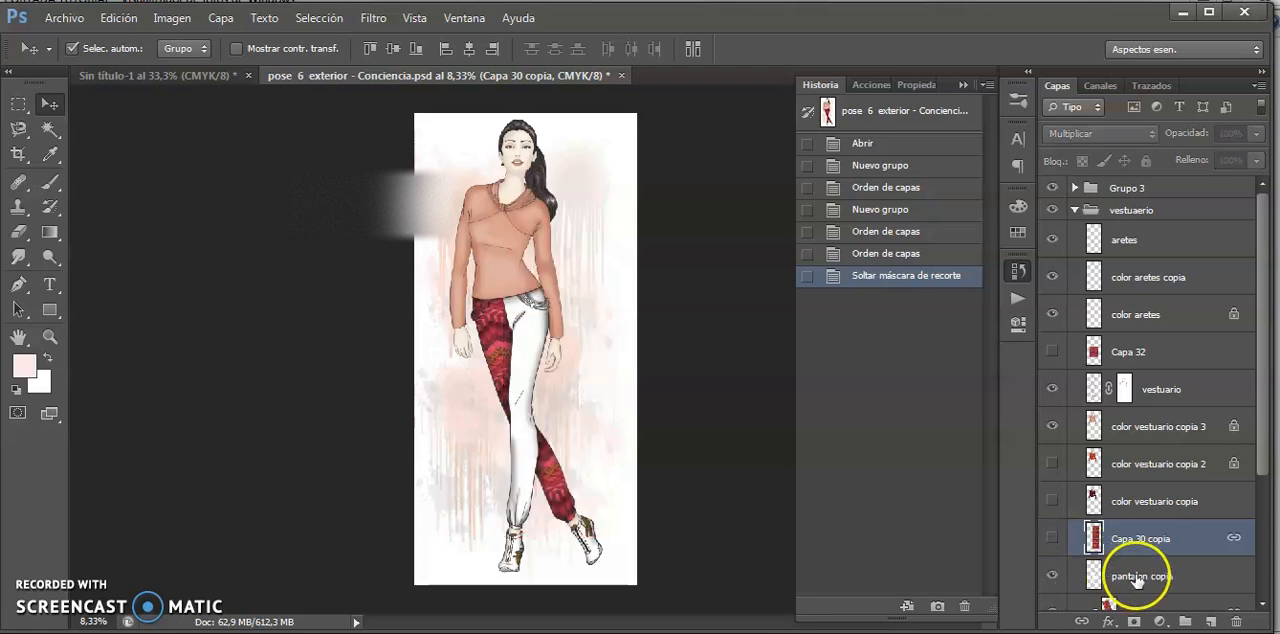
pyautogui.click(1137, 578)
pyautogui.click(1051, 577)
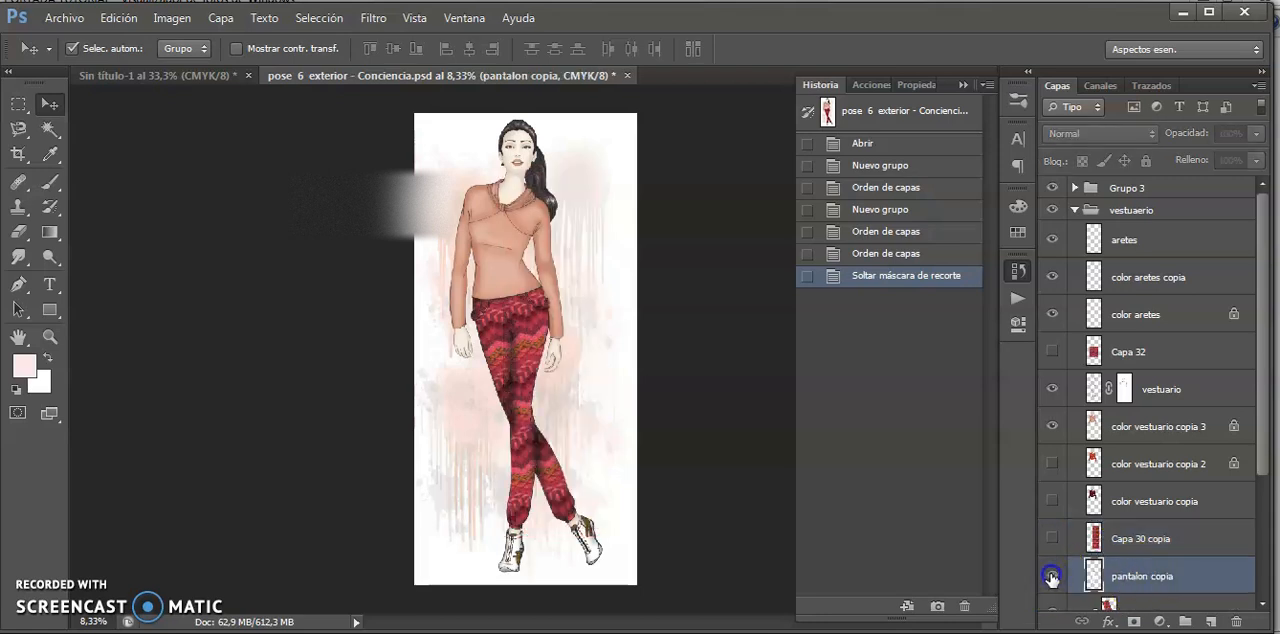
pyautogui.click(1051, 577)
pyautogui.scroll(-3, 1263, 345)
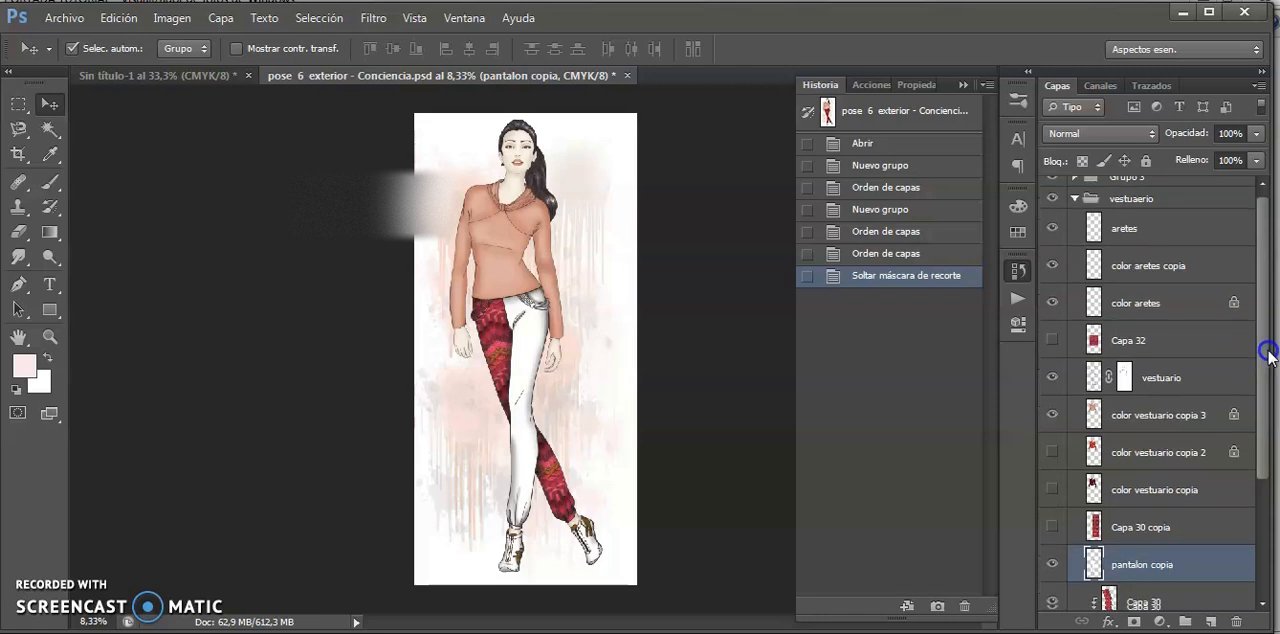
# - Show the "Capa 30 copia" layer again and clip it to the "pantalon copia" layer
pyautogui.click(1120, 428)
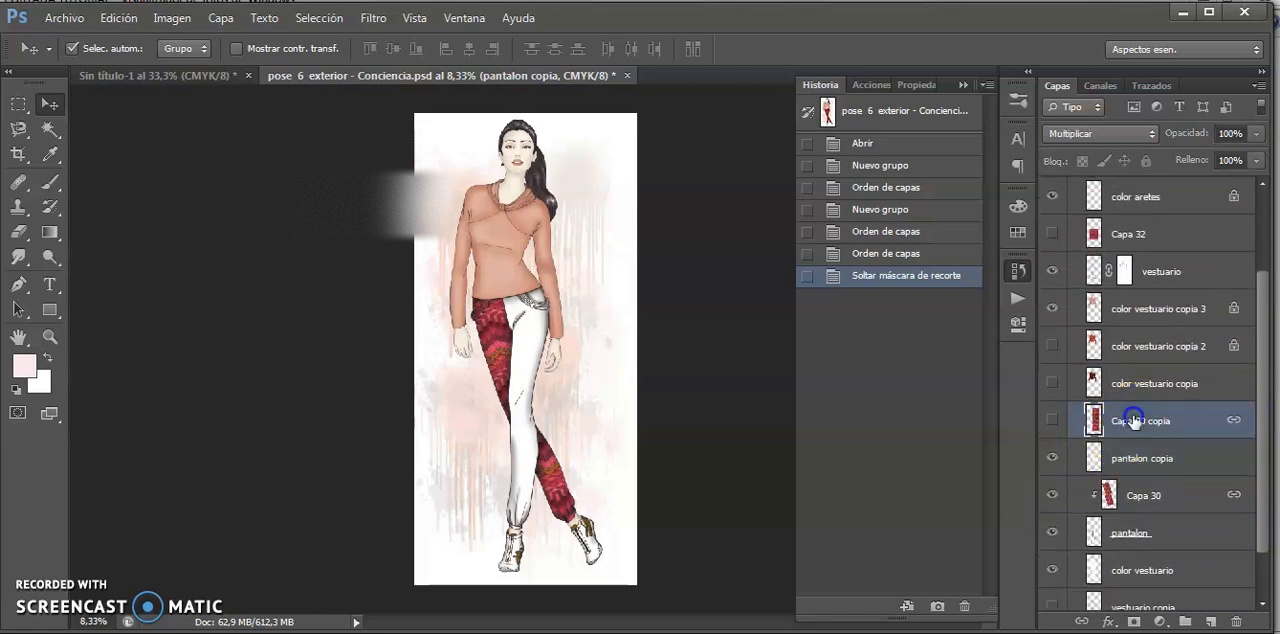
pyautogui.click(1051, 421)
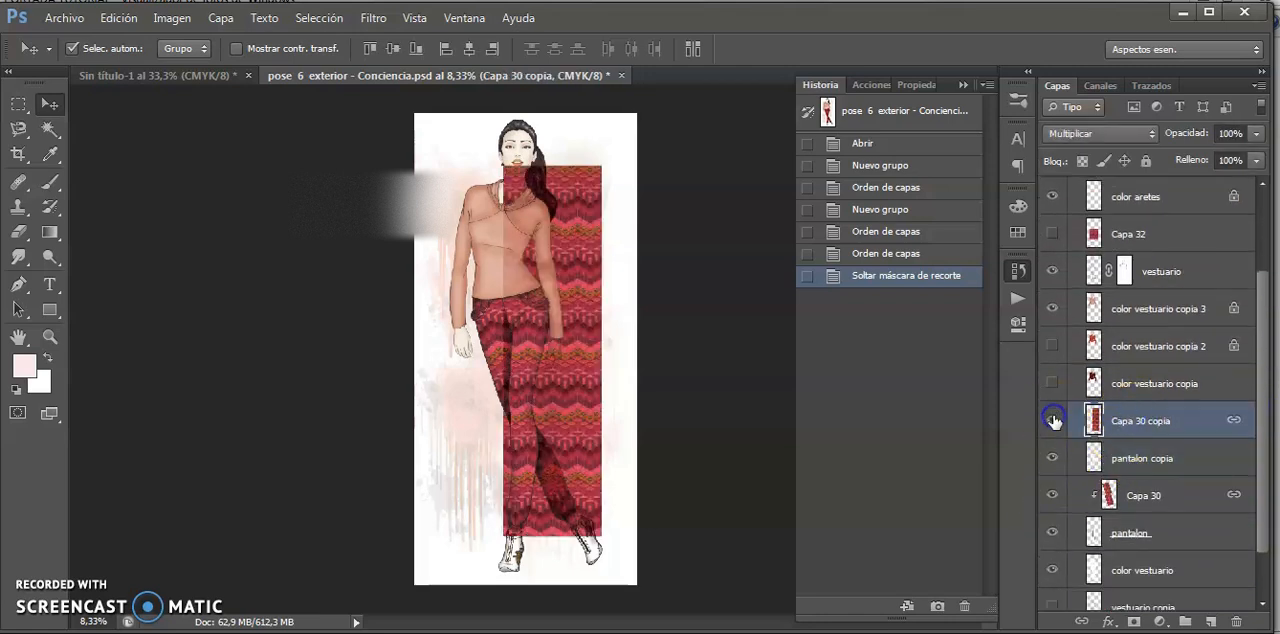
pyautogui.rightClick(1128, 419)
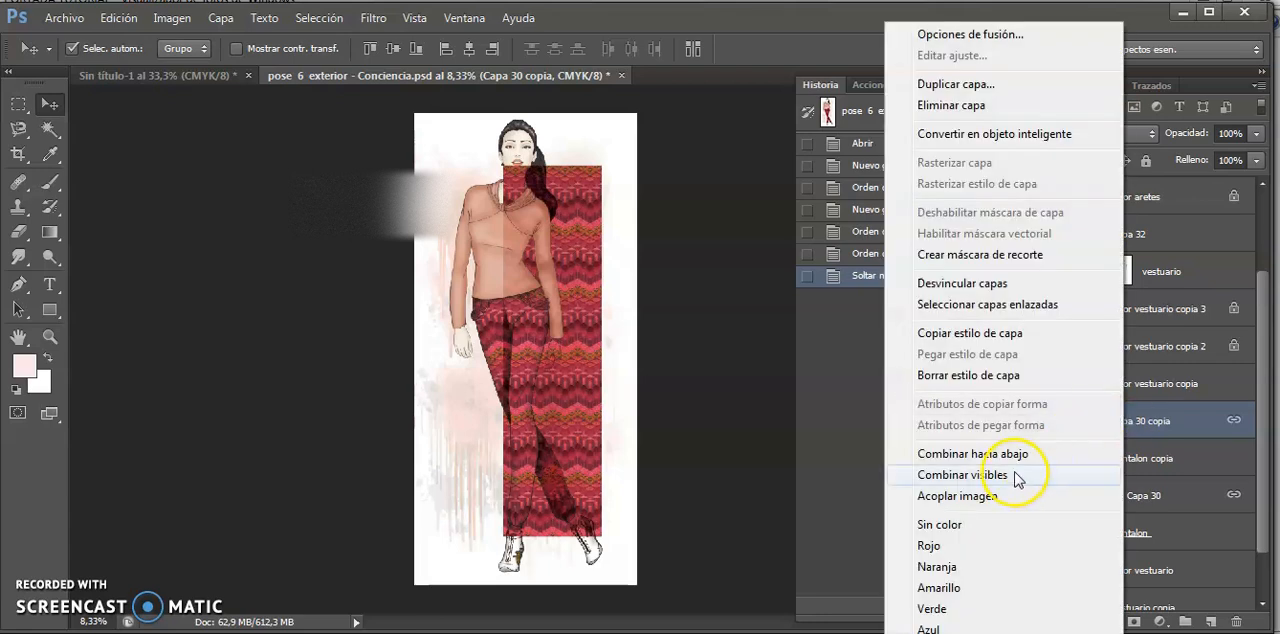
pyautogui.click(1016, 258)
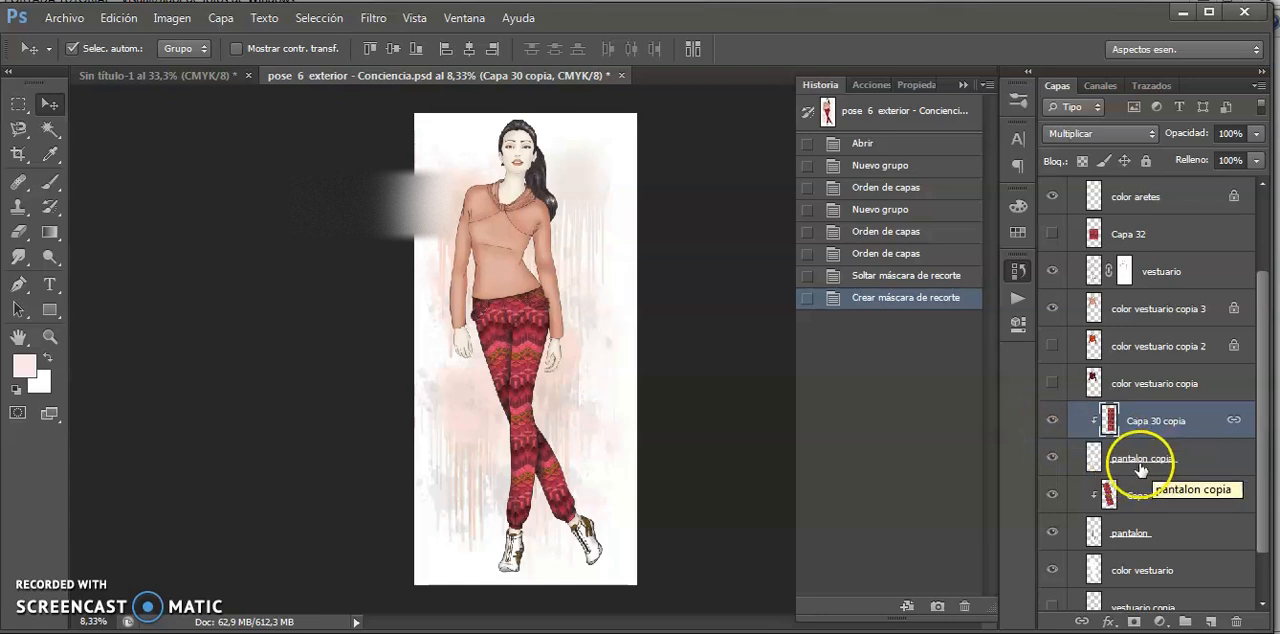
# - Duplicate the "pantalon copia" layer and clip the "Capa 30 copia" pattern to the duplicate with a clipping mask
pyautogui.click(1085, 456)
pyautogui.moveTo(1171, 449); pyautogui.dragTo(1199, 435)
pyautogui.hotkey('ctrl', 'j')
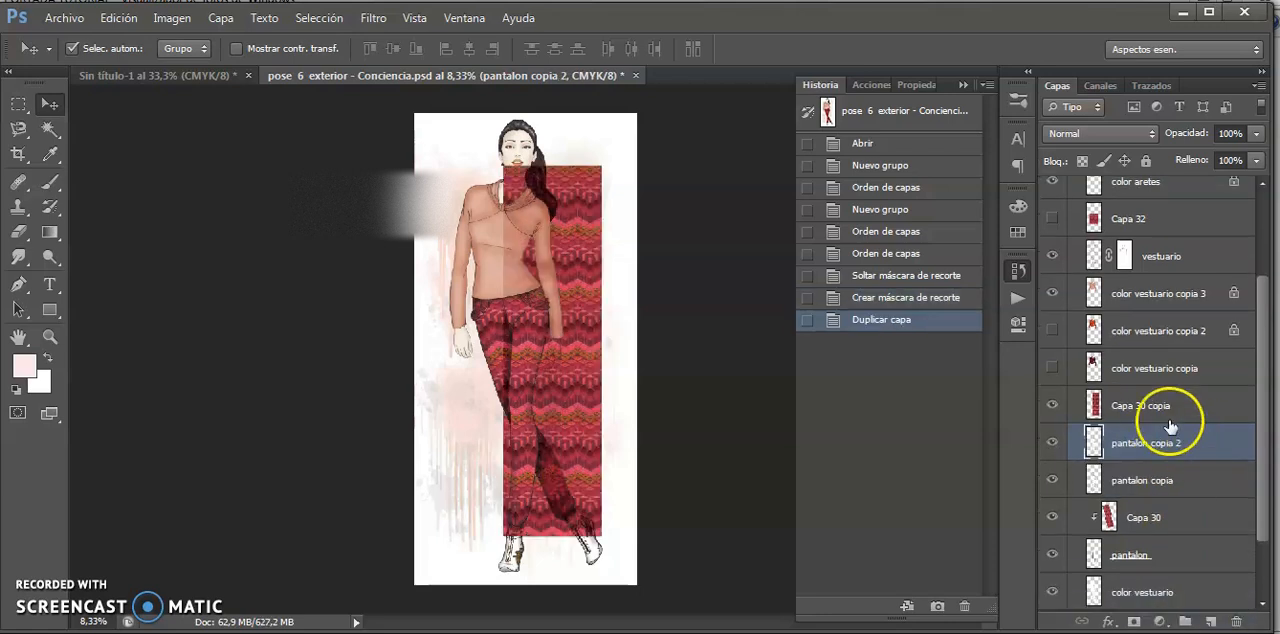
pyautogui.click(1136, 474)
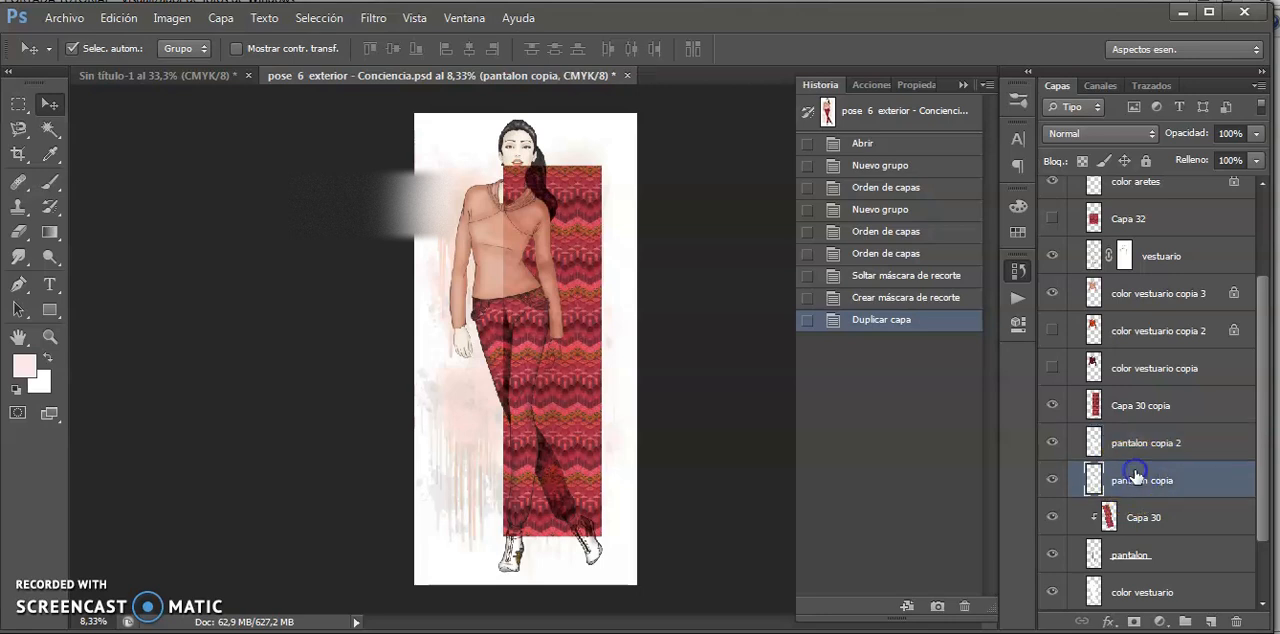
pyautogui.click(1118, 406)
pyautogui.rightClick(1118, 406)
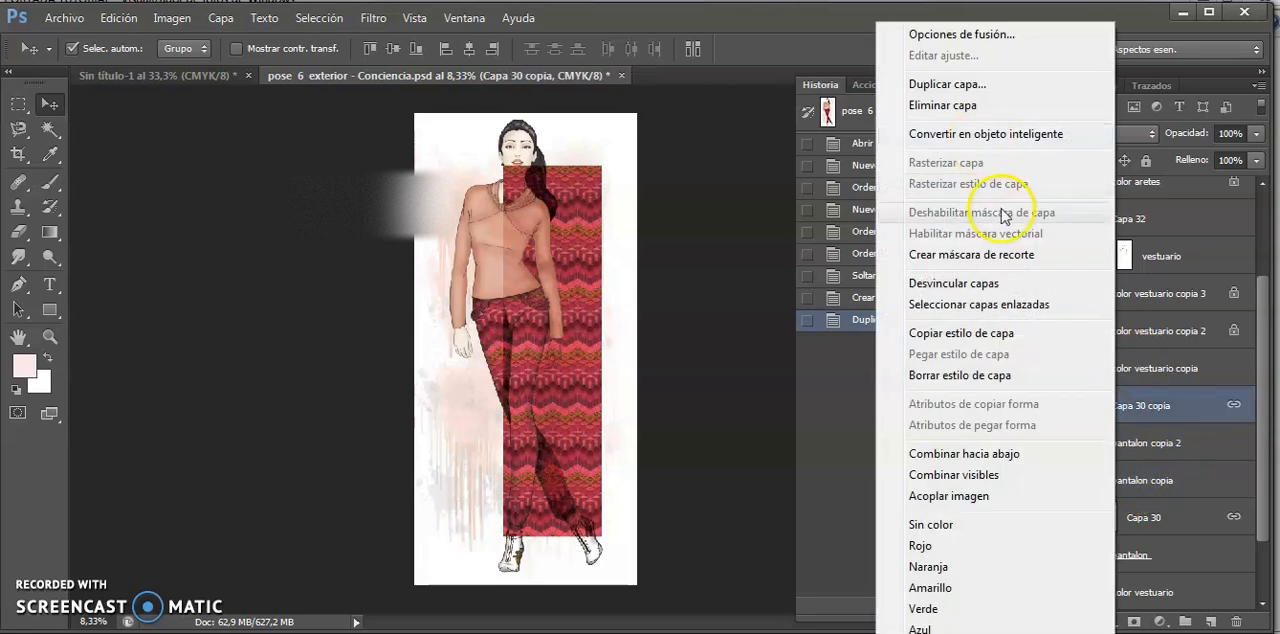
pyautogui.click(1025, 255)
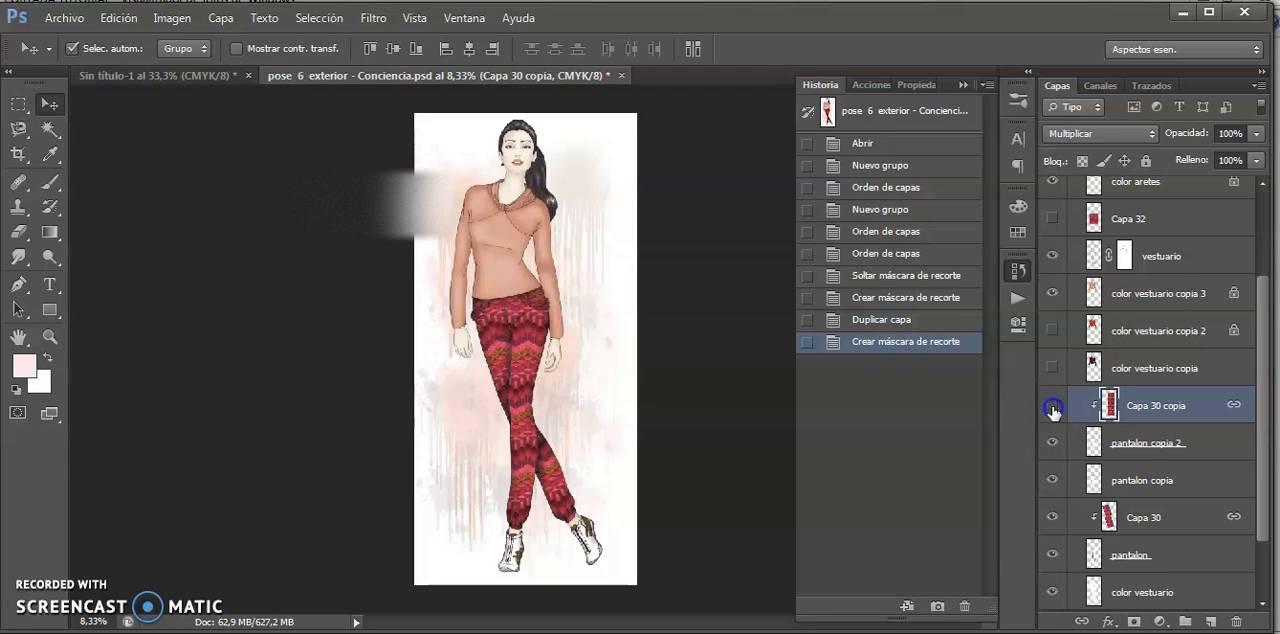
# - Hide the "Capa 30 copia" and "pantalon copia 2" layers and select the "pantalon copia" layer
pyautogui.click(1051, 404)
pyautogui.click(1051, 444)
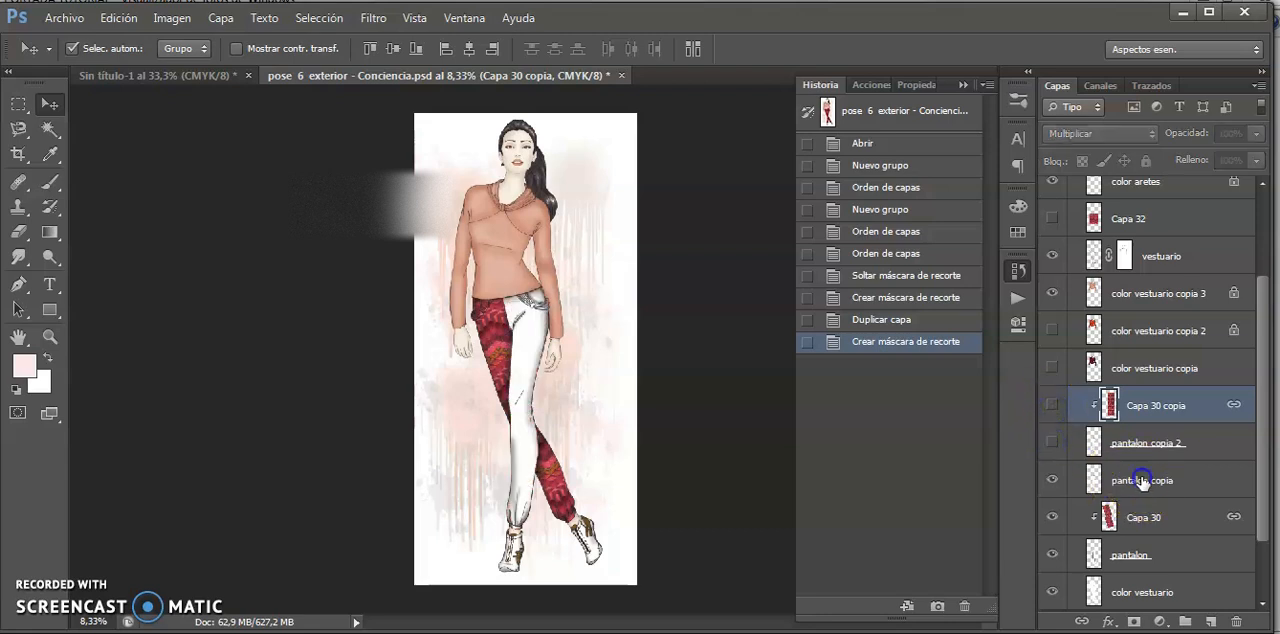
pyautogui.click(1118, 480)
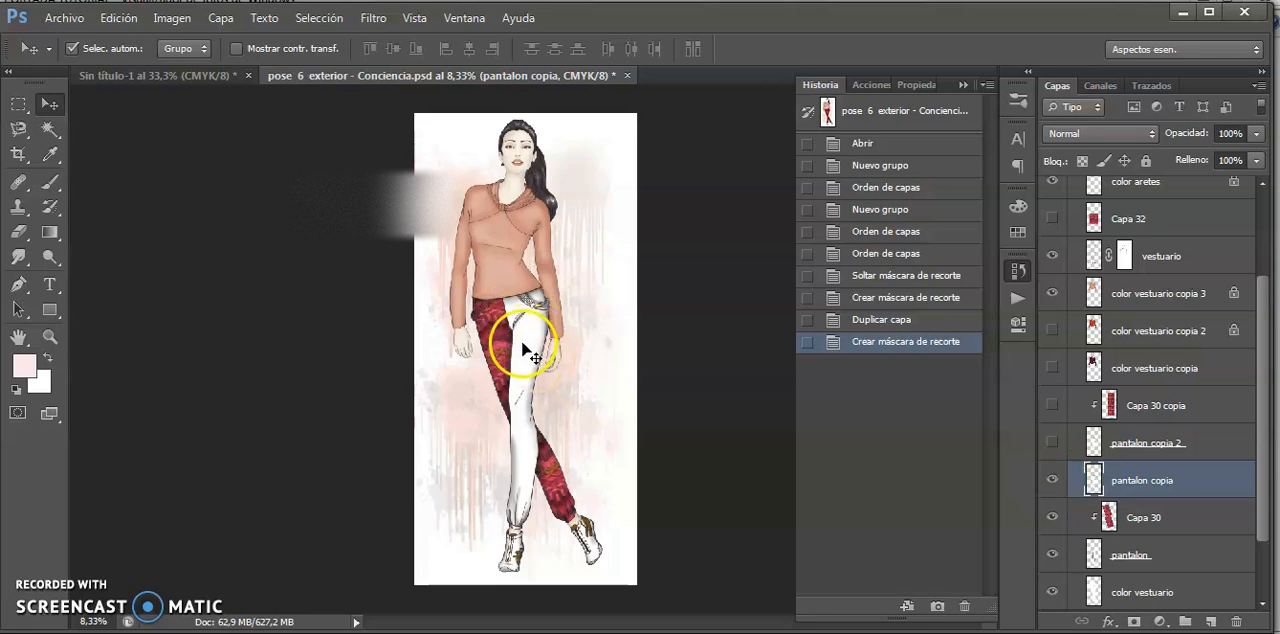
# - Switch to the Sin título-1 document and delete the title text layer above the denim texture
pyautogui.click(195, 76)
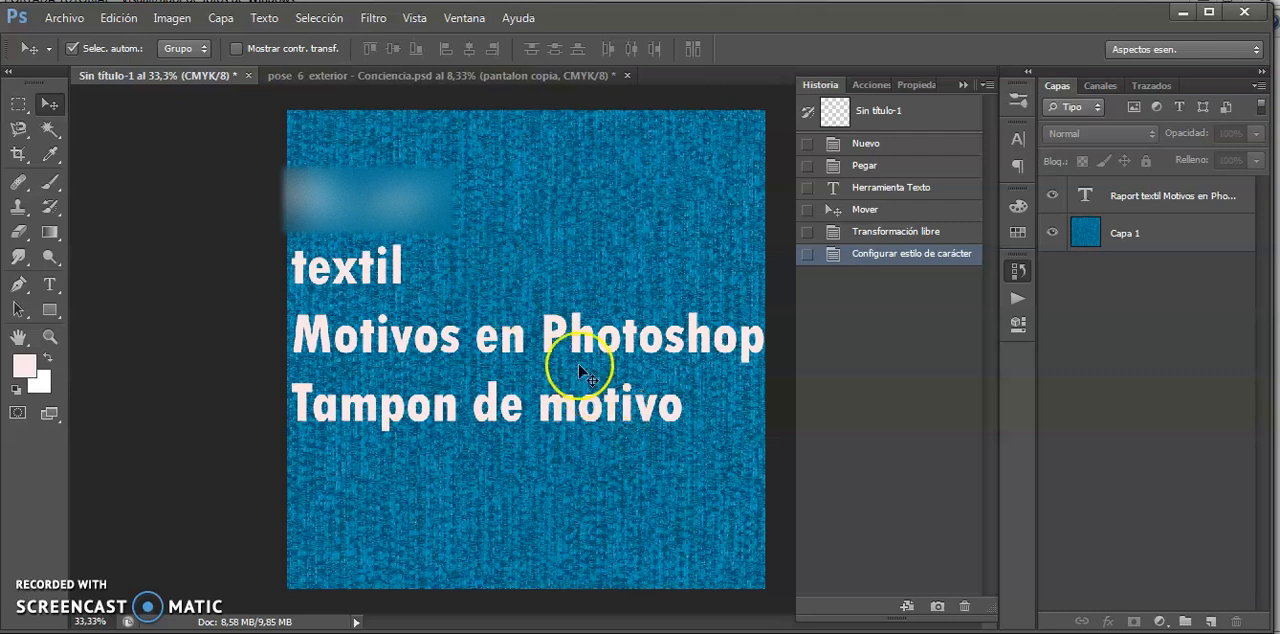
pyautogui.click(1168, 194)
pyautogui.click(1236, 622)
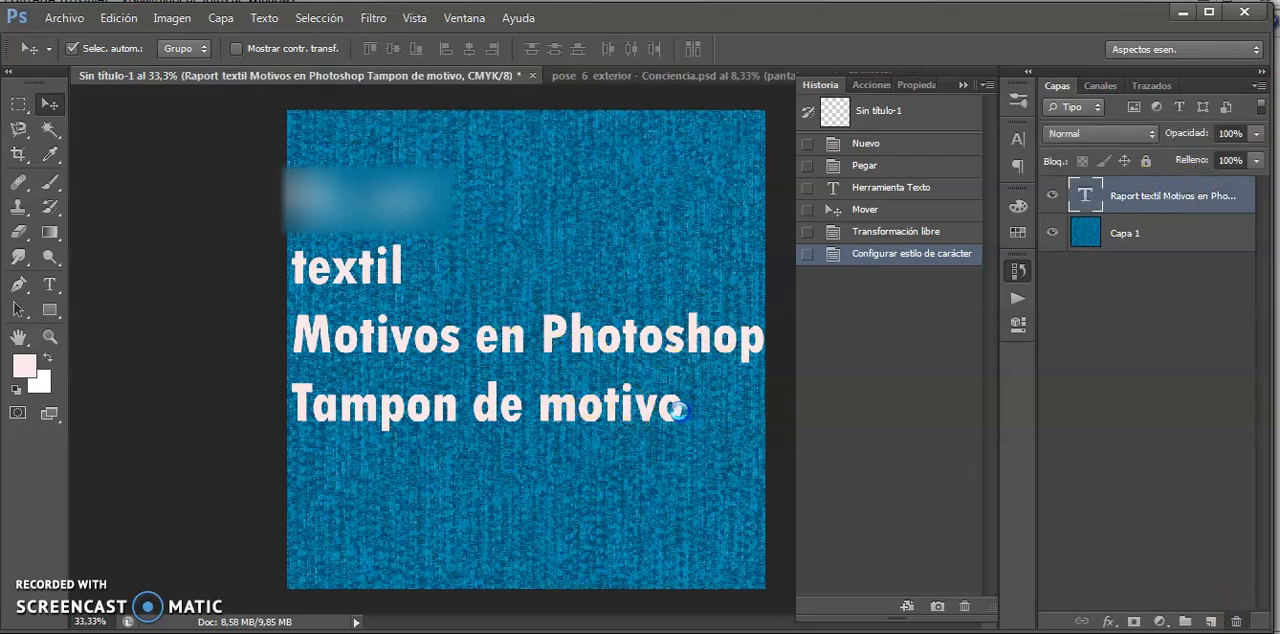
pyautogui.click(548, 300)
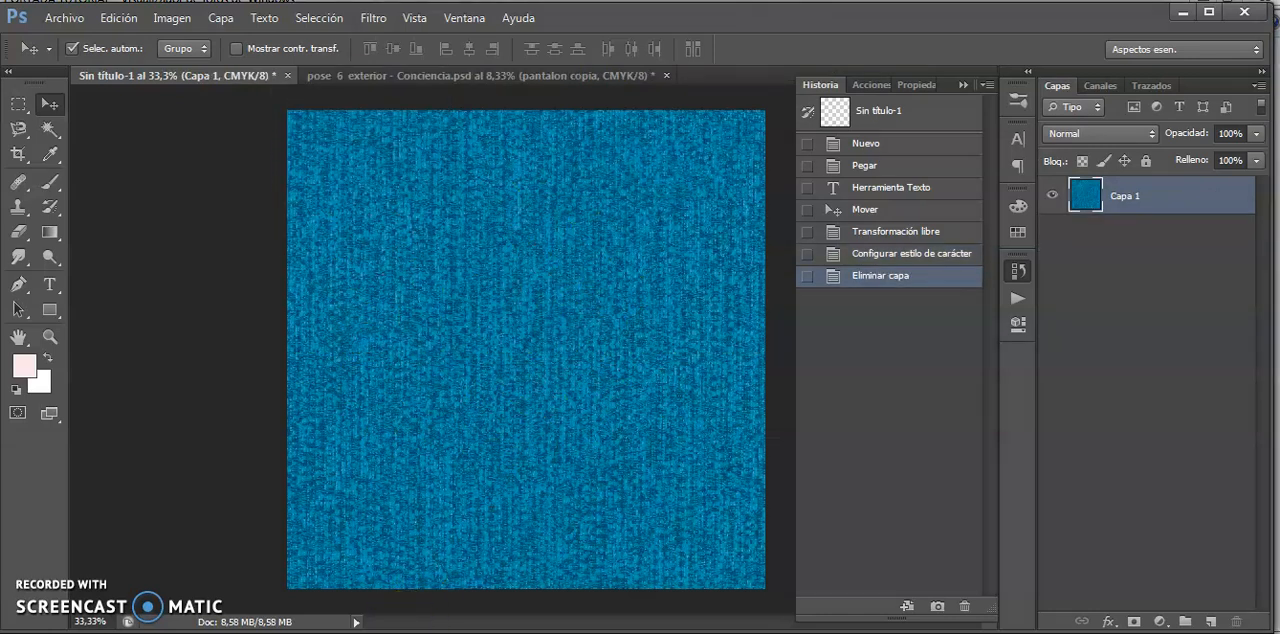
# - Switch to the browser and look through the "rapport textil" image results and the "JEAN TEXTIL" denim results
pyautogui.moveTo(390, 625)
pyautogui.click(428, 597)
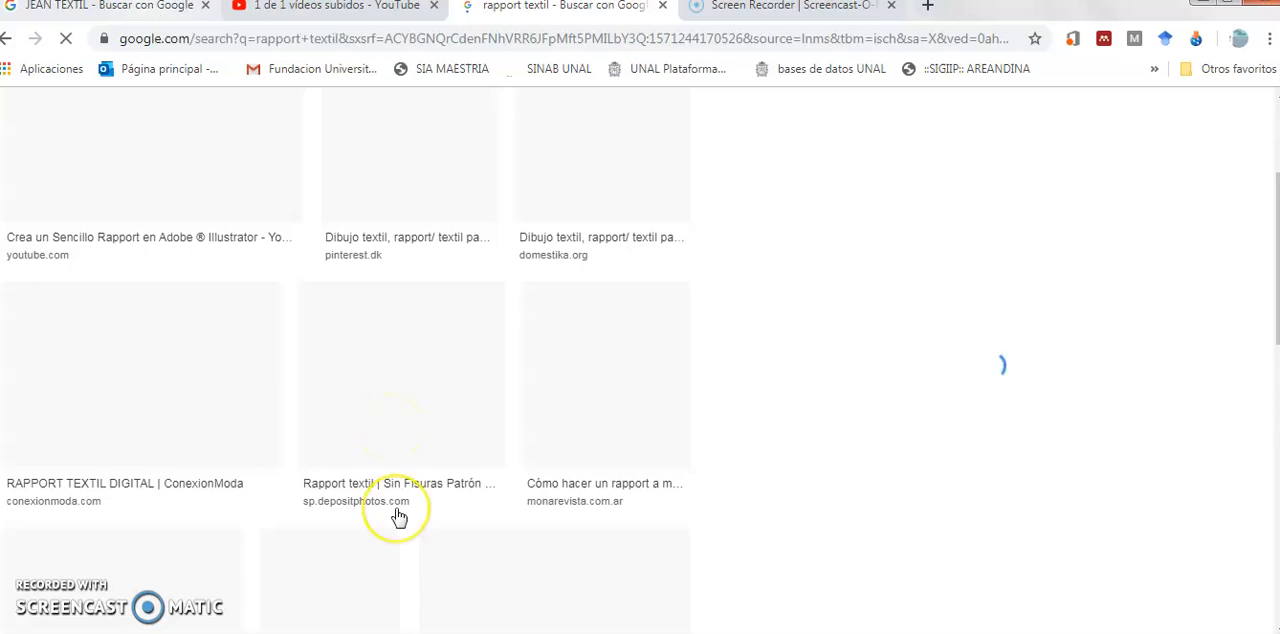
pyautogui.scroll(-2, 398, 516)
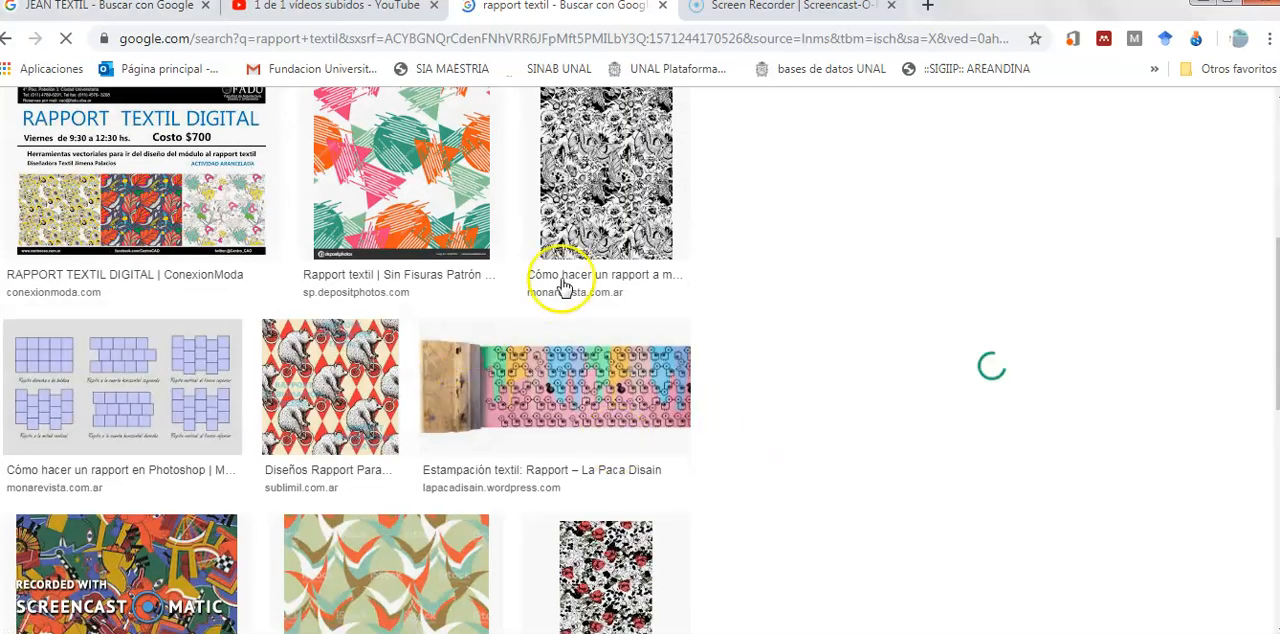
pyautogui.scroll(2, 240, 150)
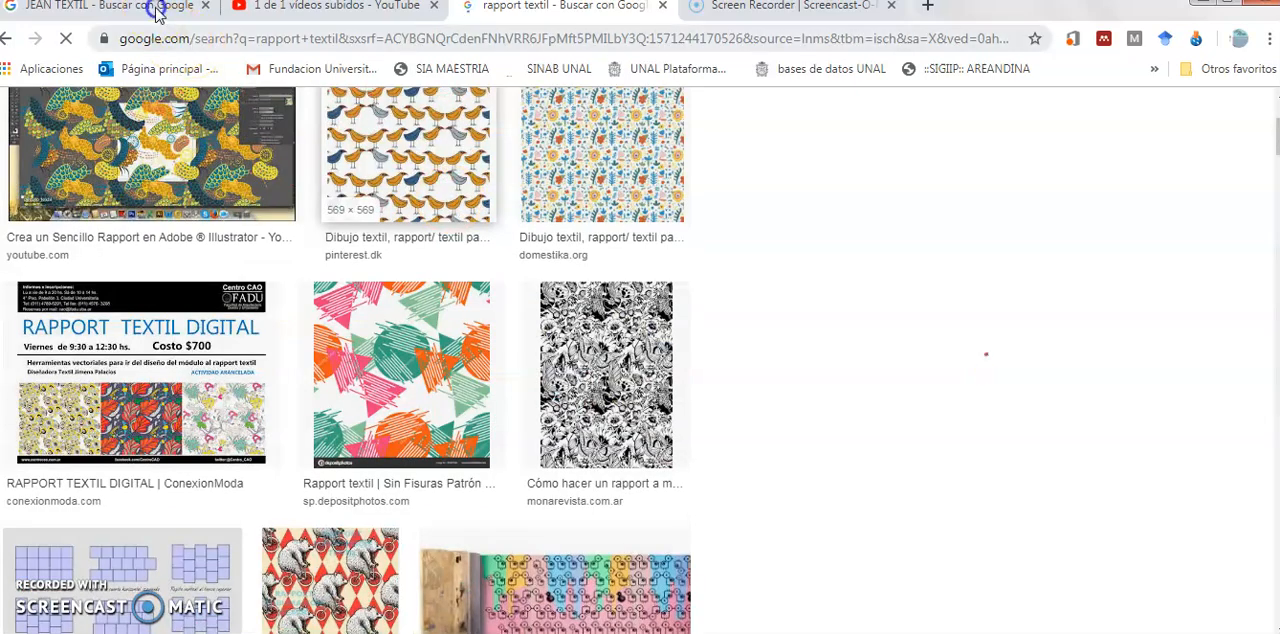
pyautogui.click(155, 10)
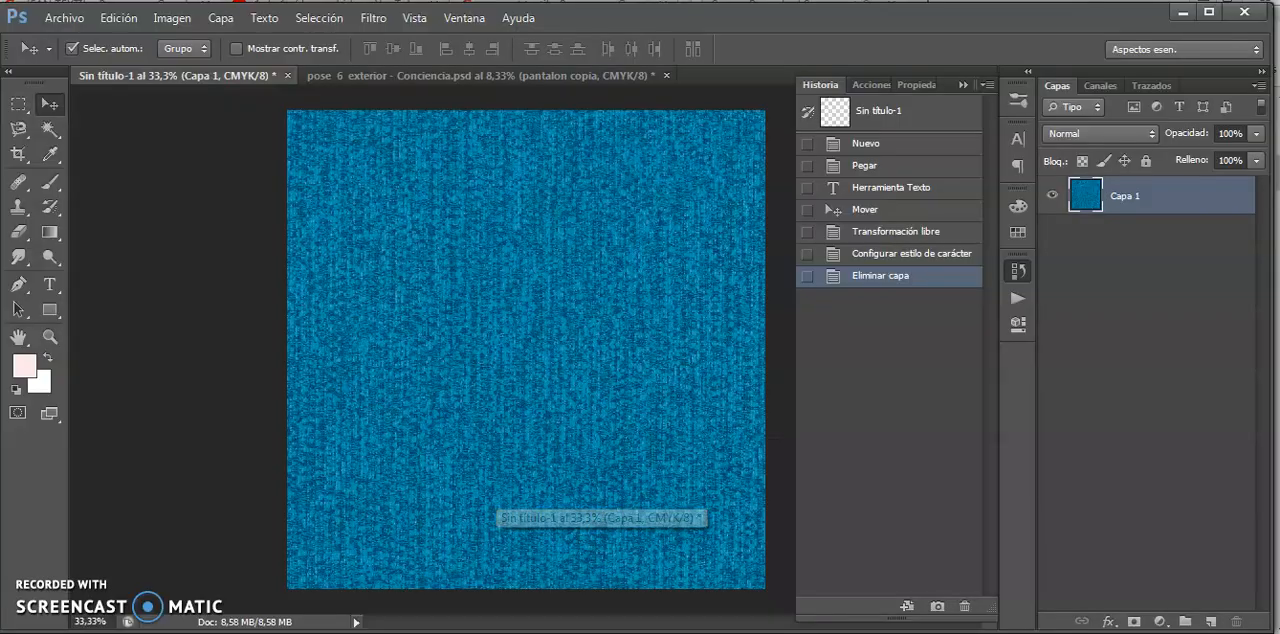
# - Switch back to Photoshop and resize the denim image to a document width of 5 cm
pyautogui.click(620, 585)
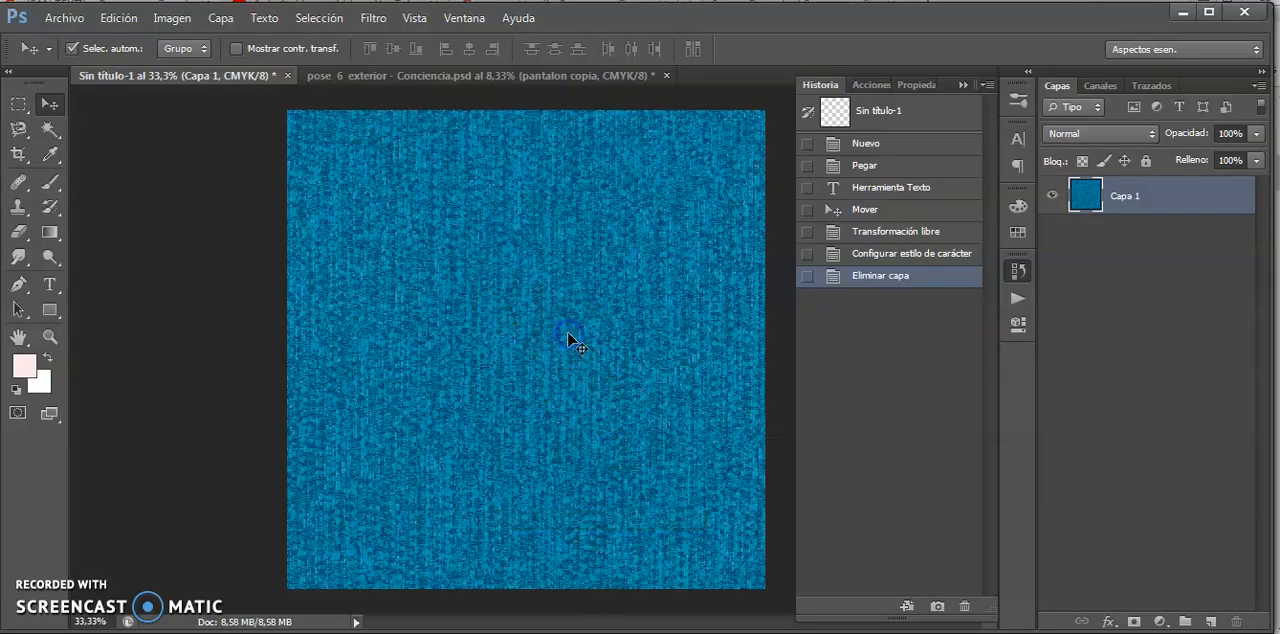
pyautogui.click(185, 22)
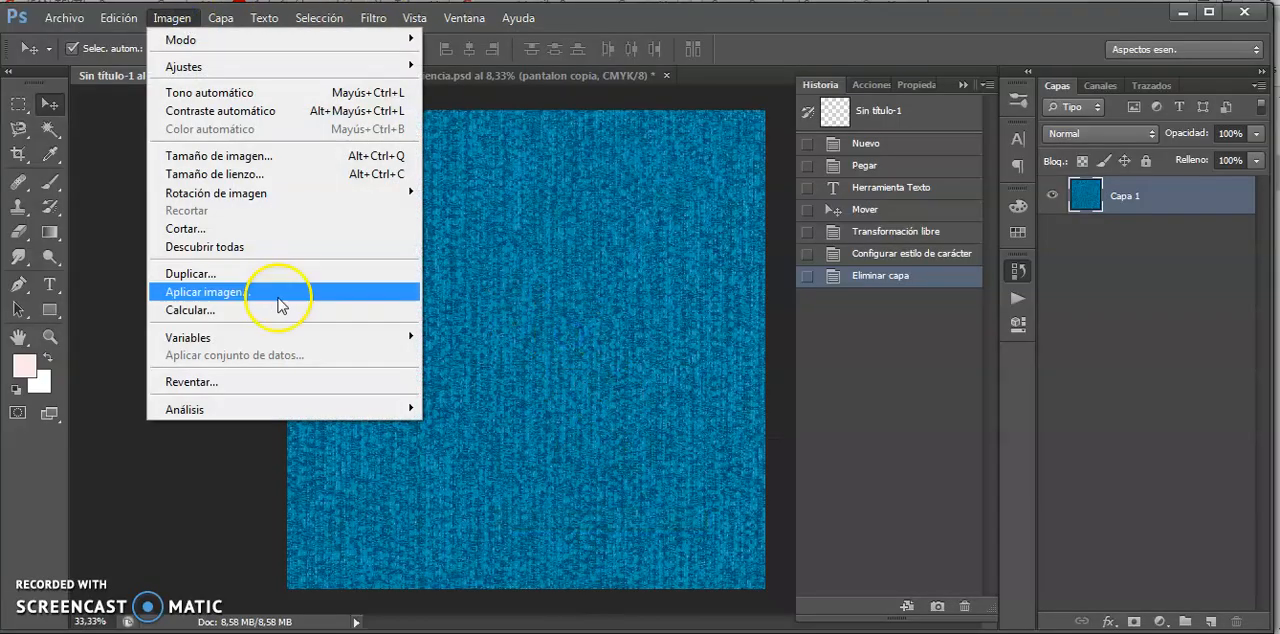
pyautogui.click(240, 157)
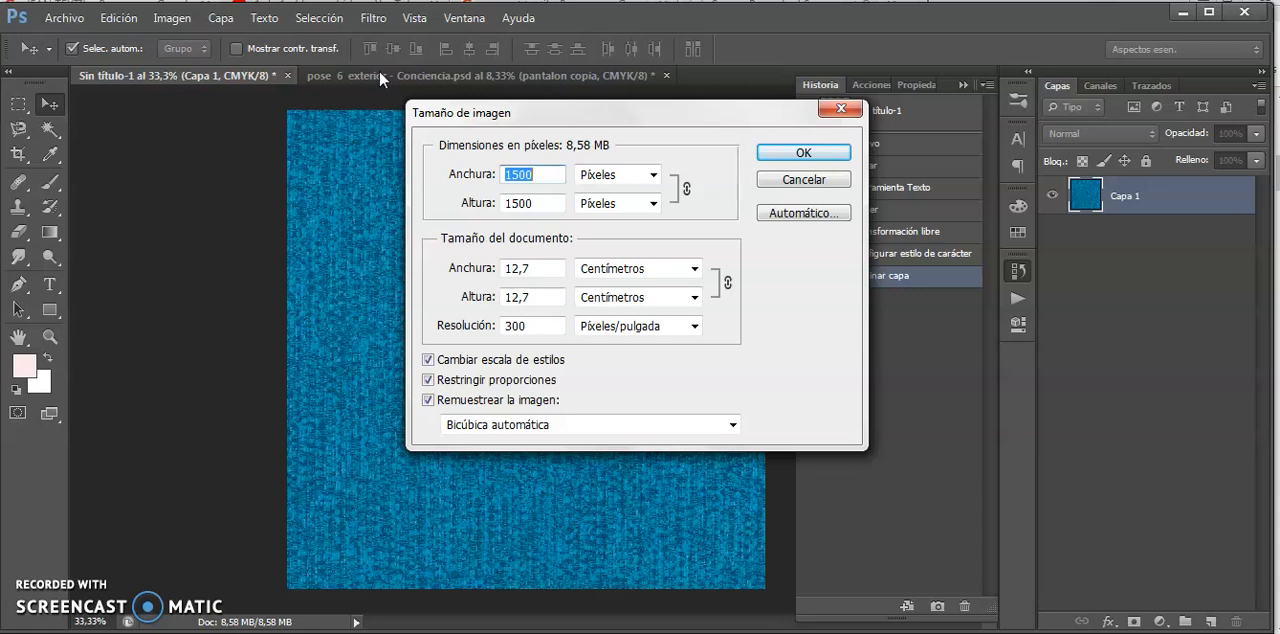
pyautogui.click(523, 268)
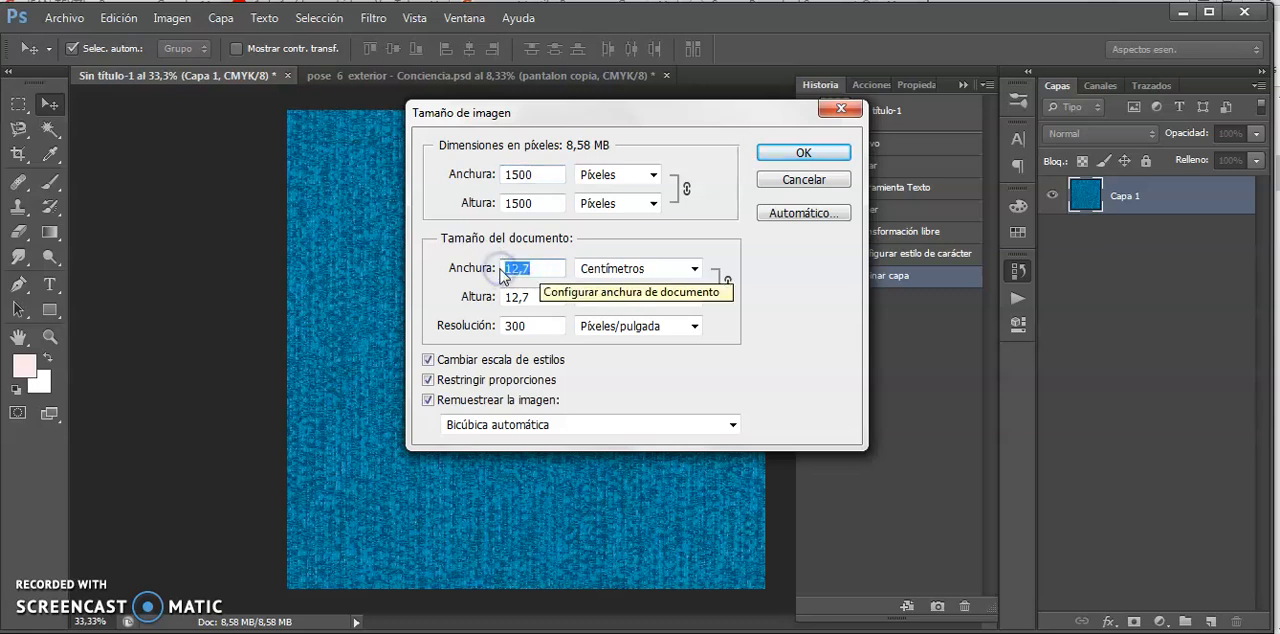
pyautogui.write('5')
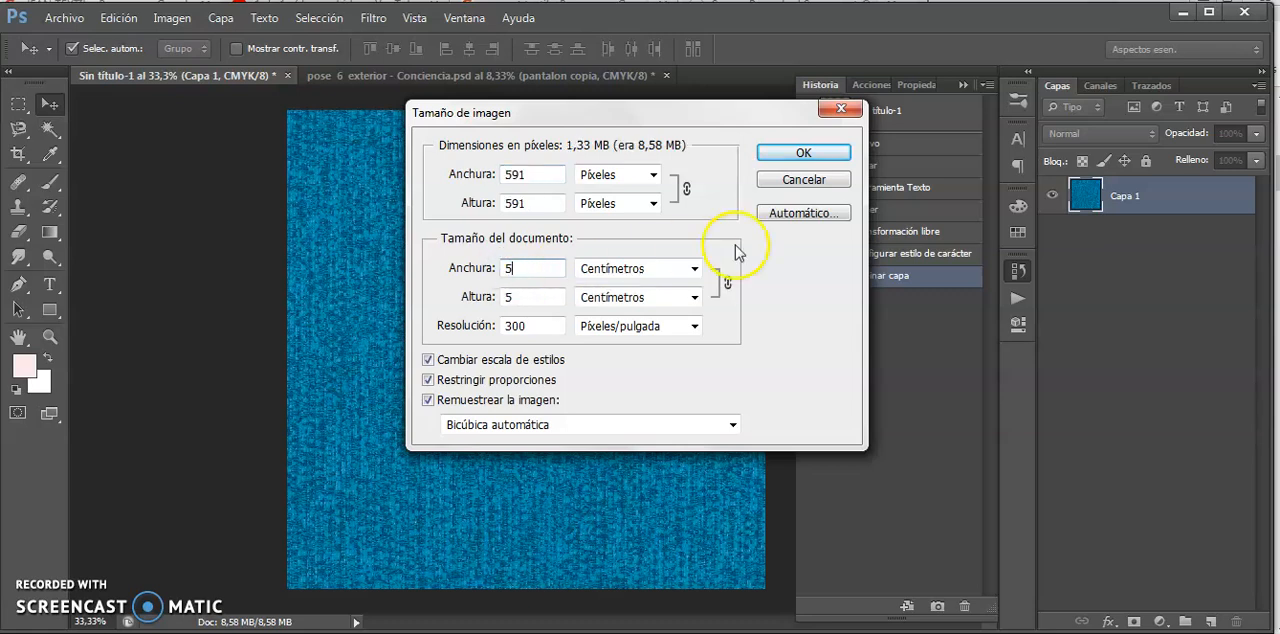
pyautogui.click(800, 152)
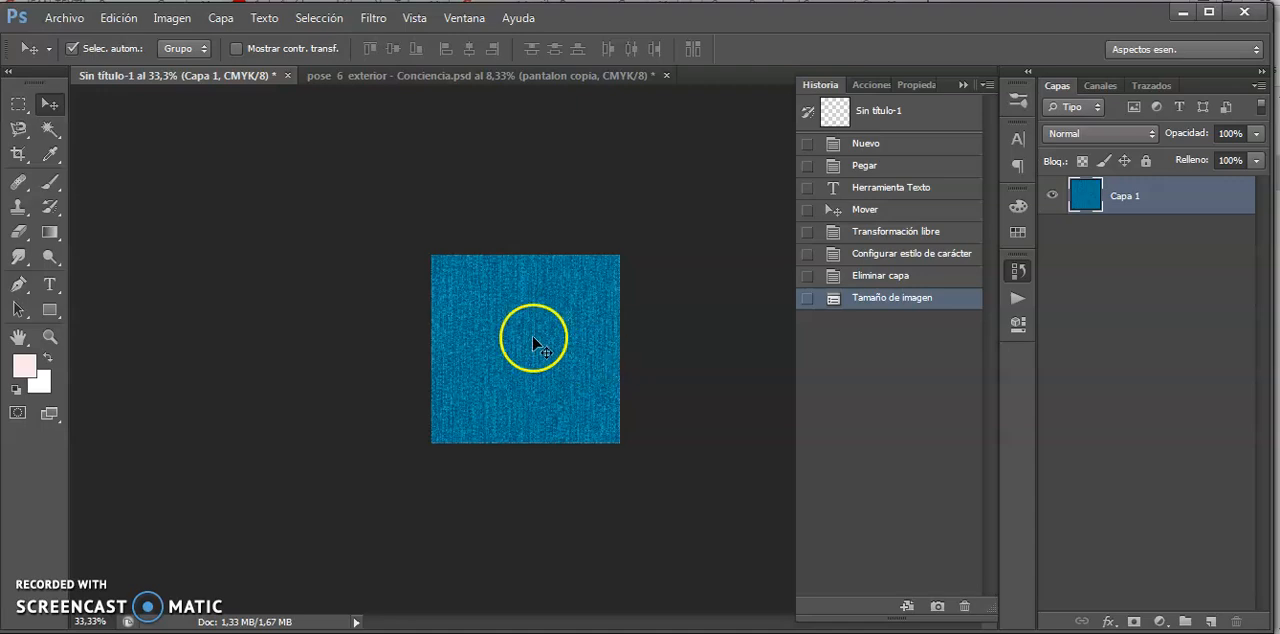
# - Define the resized denim image as a pattern named "jean"
pyautogui.click(171, 19)
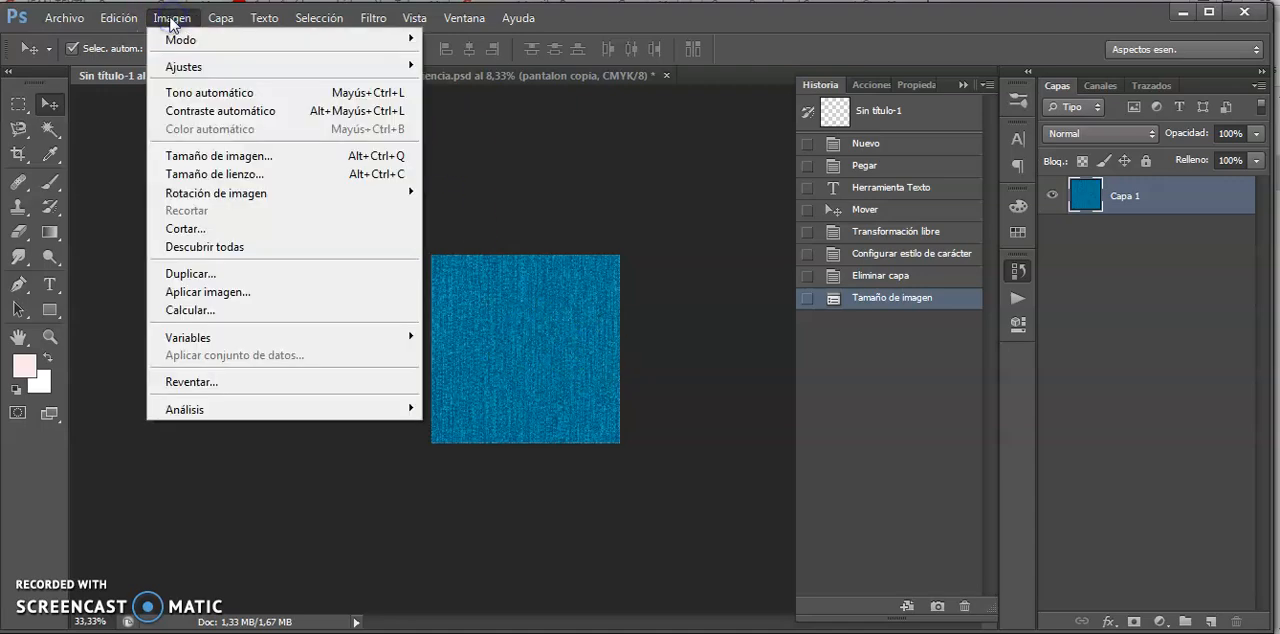
pyautogui.moveTo(112, 18)
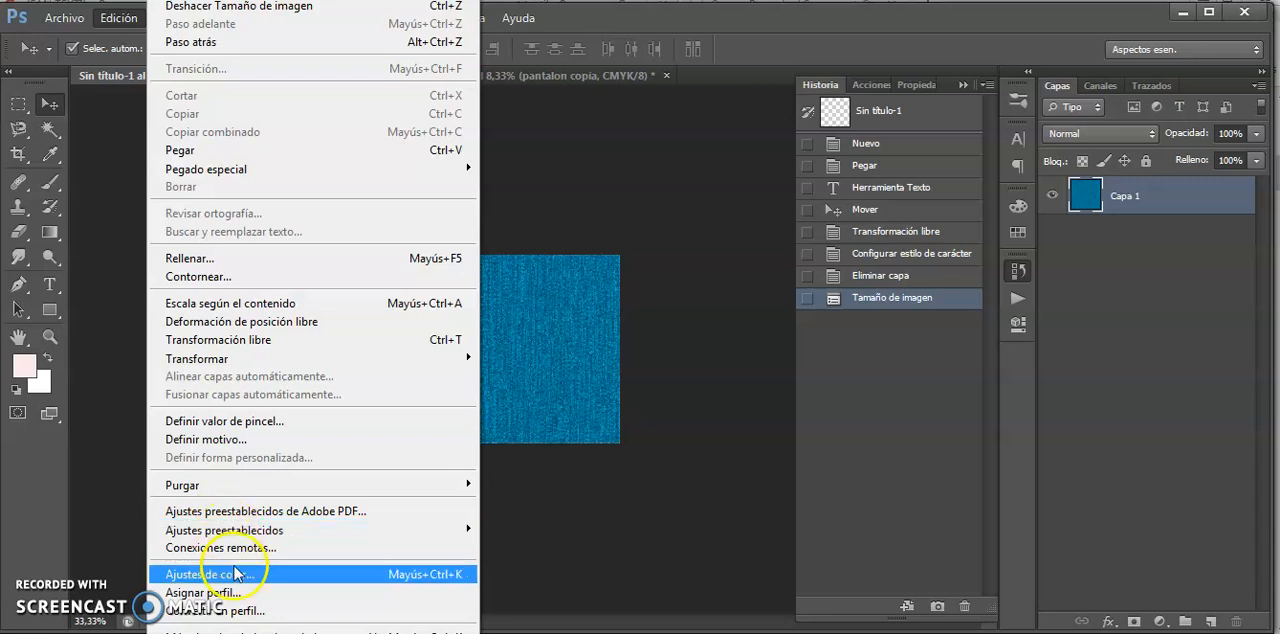
pyautogui.click(264, 440)
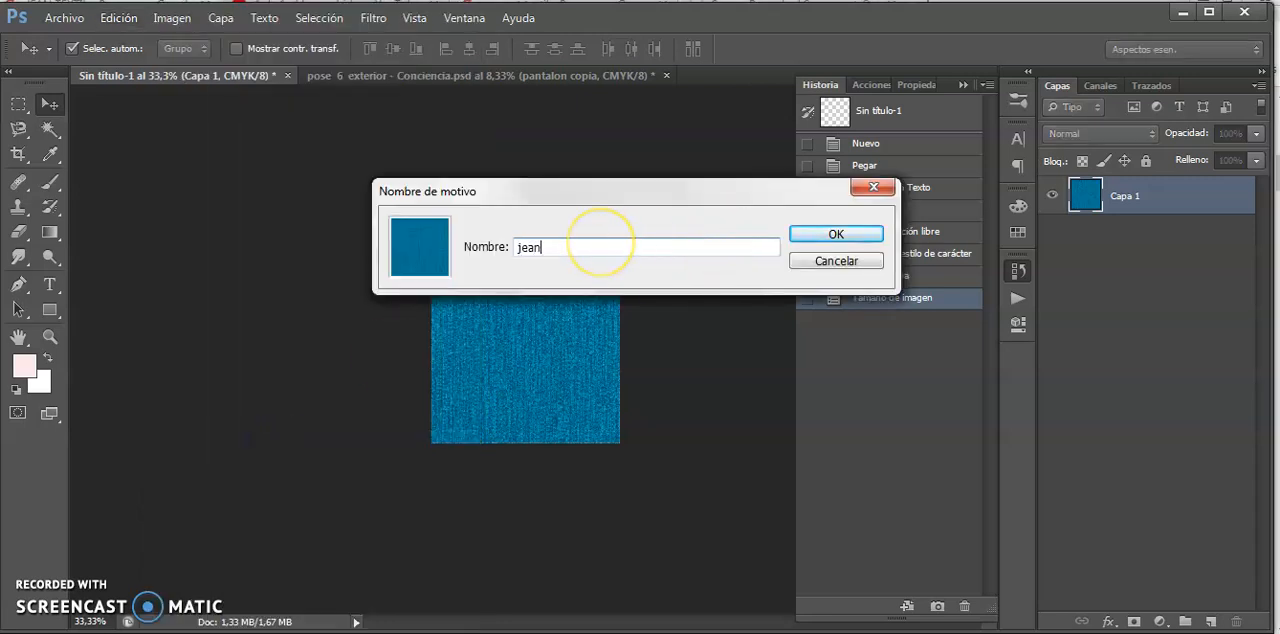
pyautogui.write('jean')
pyautogui.click(810, 234)
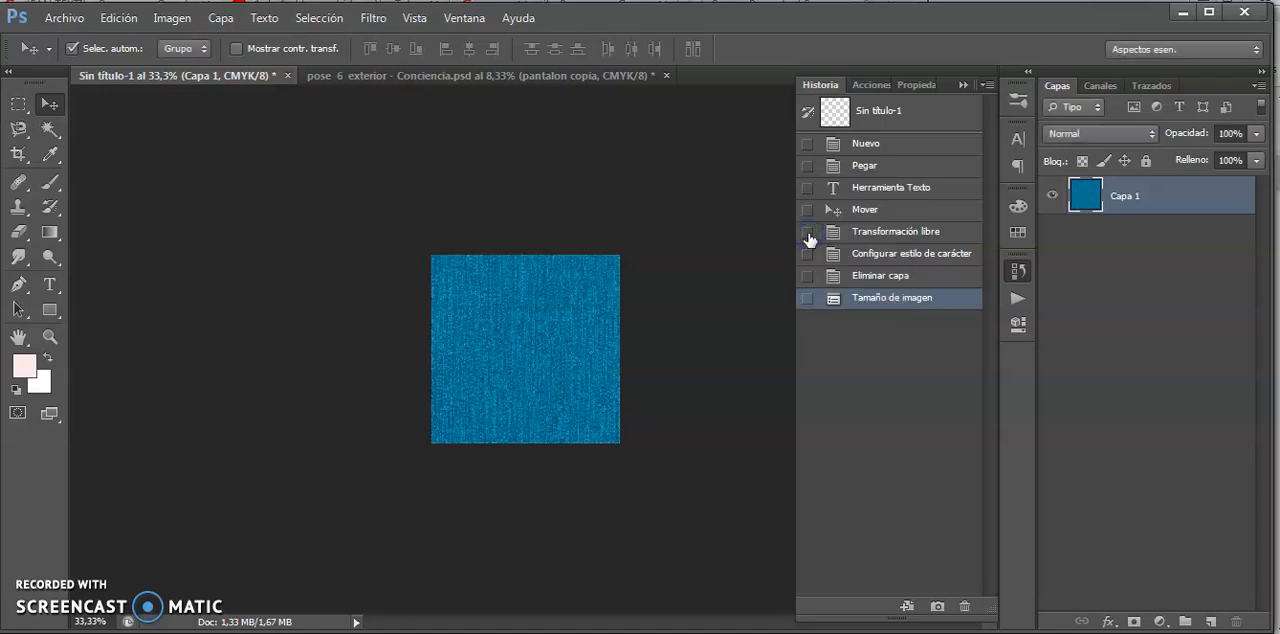
# - Switch to the pose 6 exterior illustration and lock the transparent pixels of the "pantalon copia" layer
pyautogui.click(323, 77)
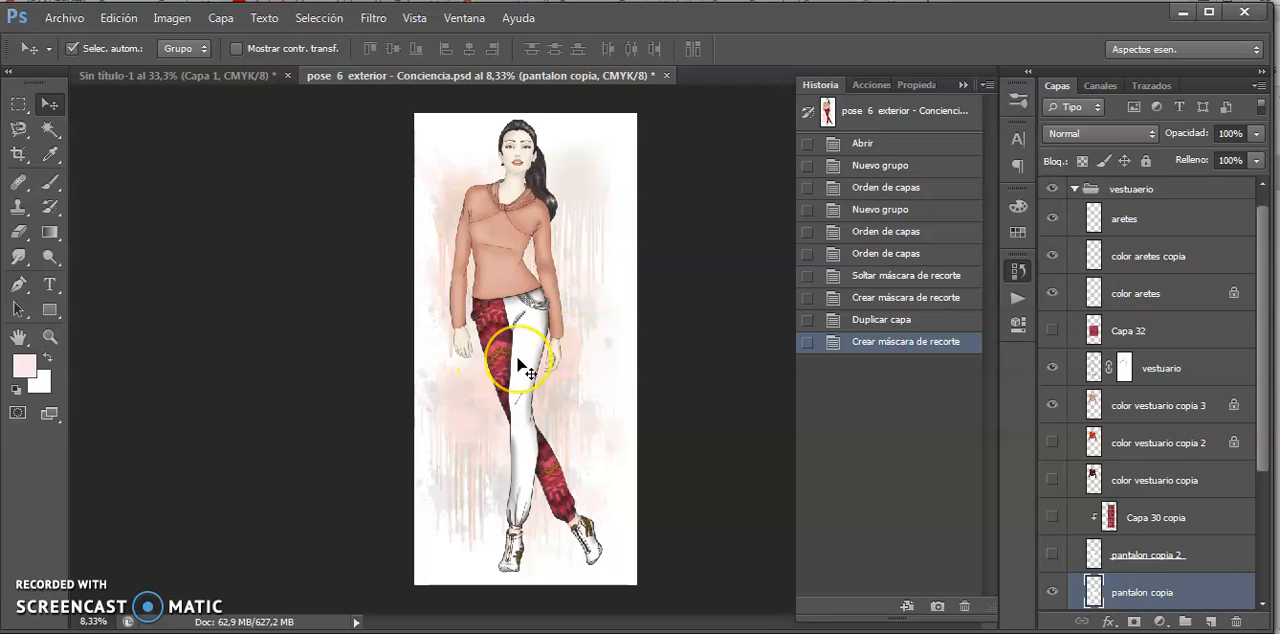
pyautogui.hotkey('ctrl', '+')
pyautogui.hotkey('ctrl', '+')
pyautogui.press('space')
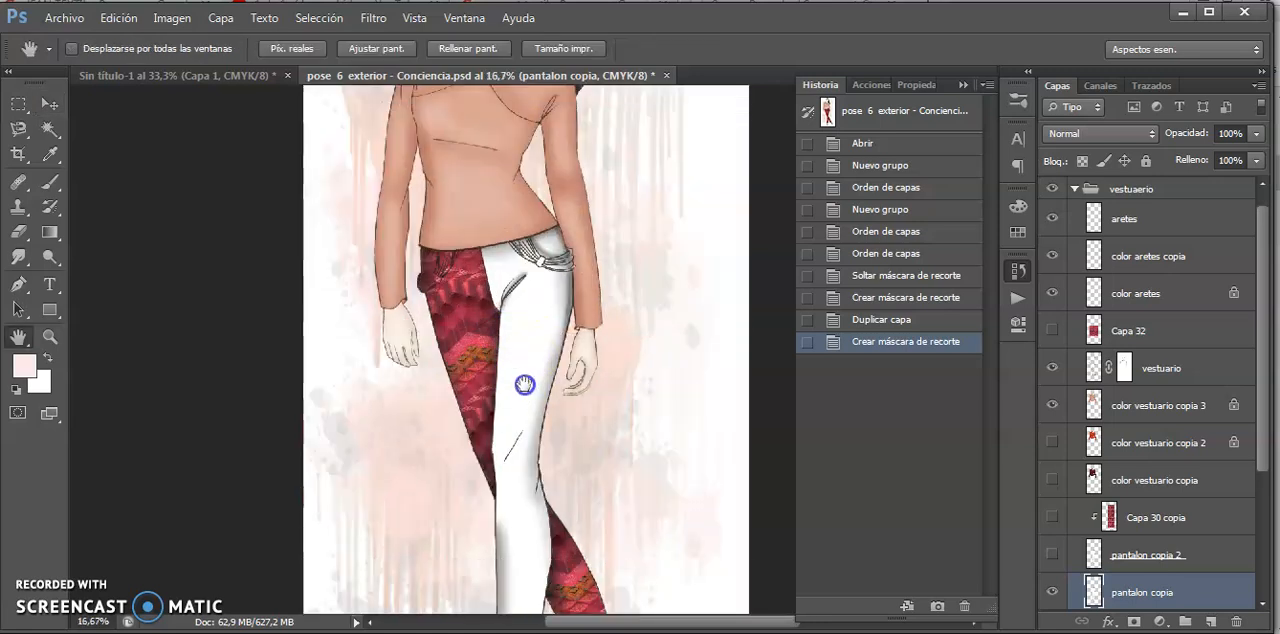
pyautogui.moveTo(525, 384); pyautogui.dragTo(394, 237)
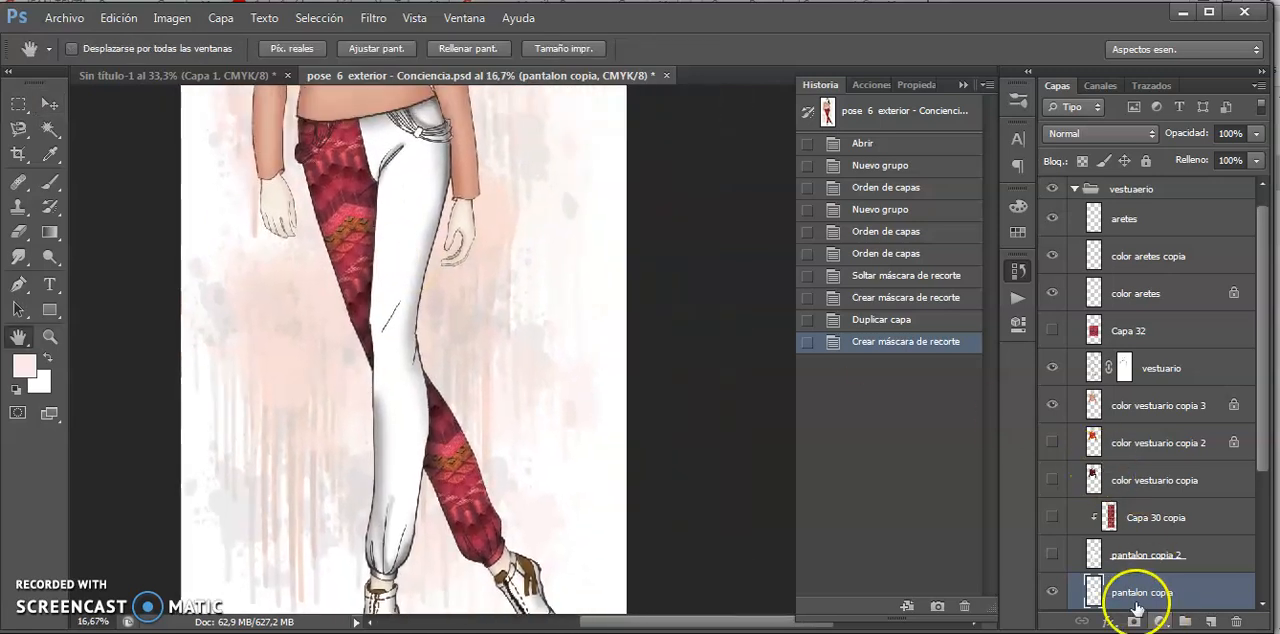
pyautogui.click(1082, 161)
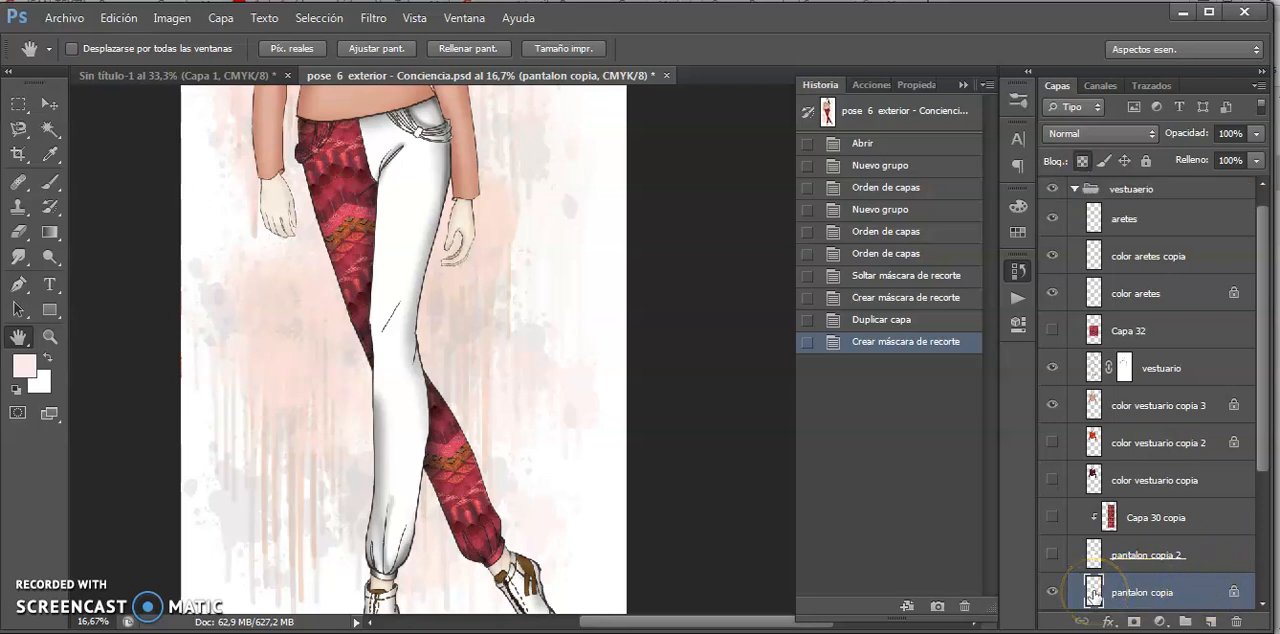
# - Load the outline of the "pantalon copia" layer as a selection around the white trouser area
pyautogui.click(1093, 597)
pyautogui.click(1135, 596)
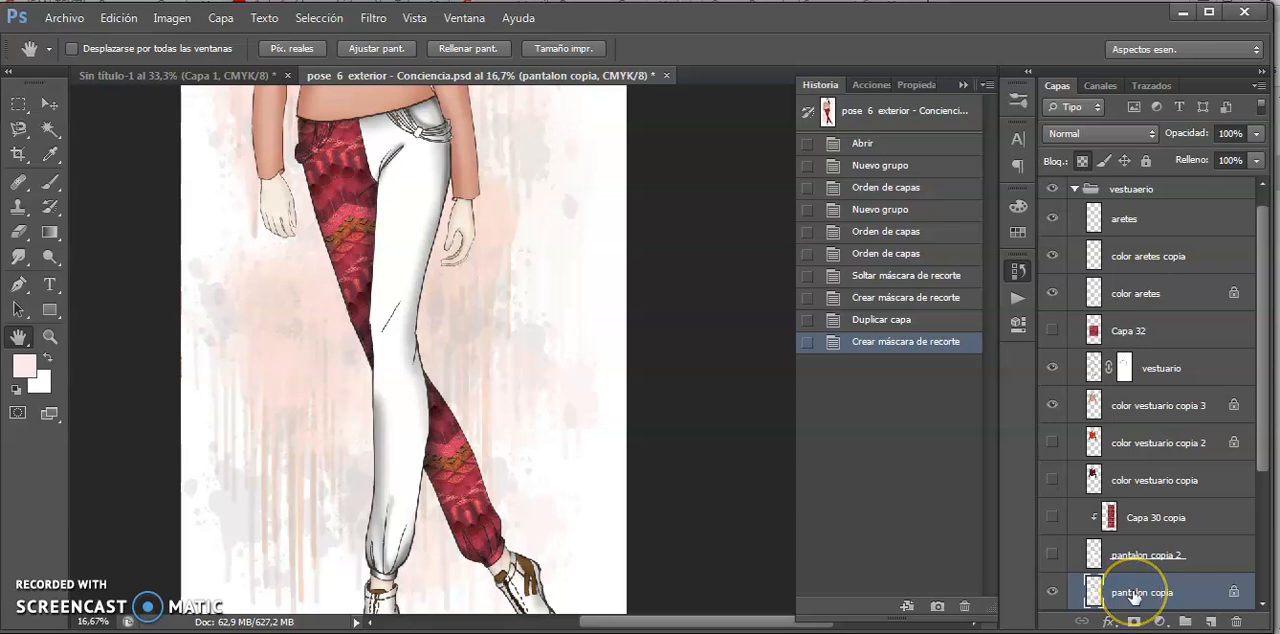
pyautogui.click(1093, 592)
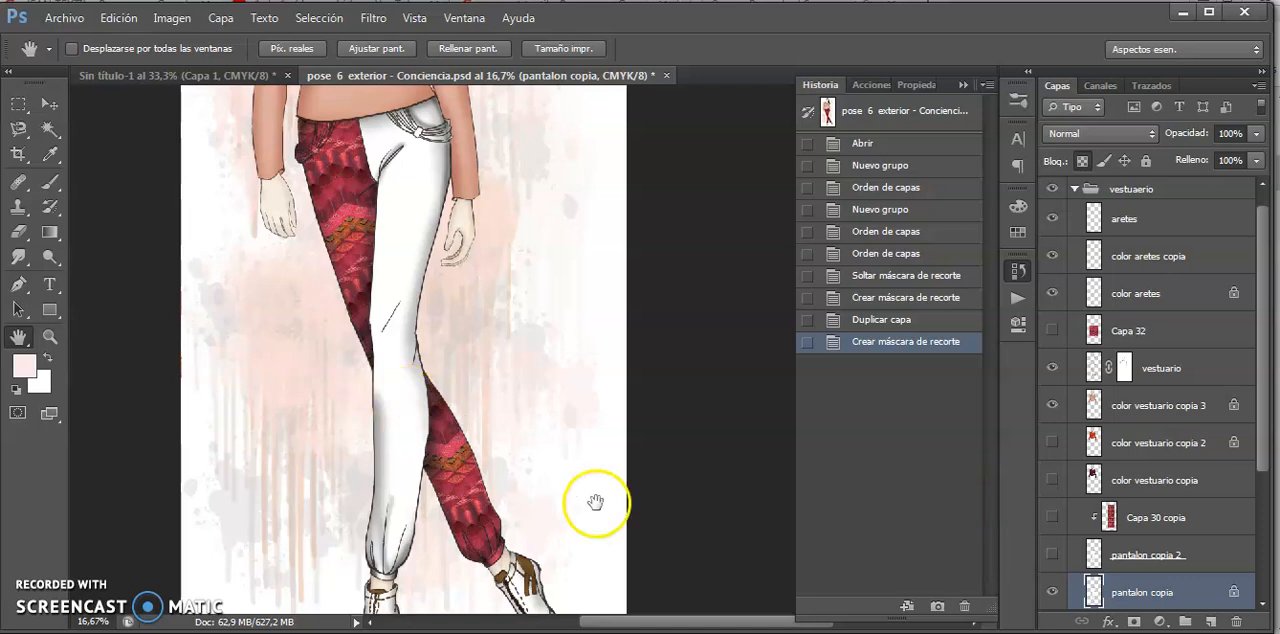
pyautogui.keyDown('ctrl'); pyautogui.click(1094, 590); pyautogui.keyUp('ctrl')
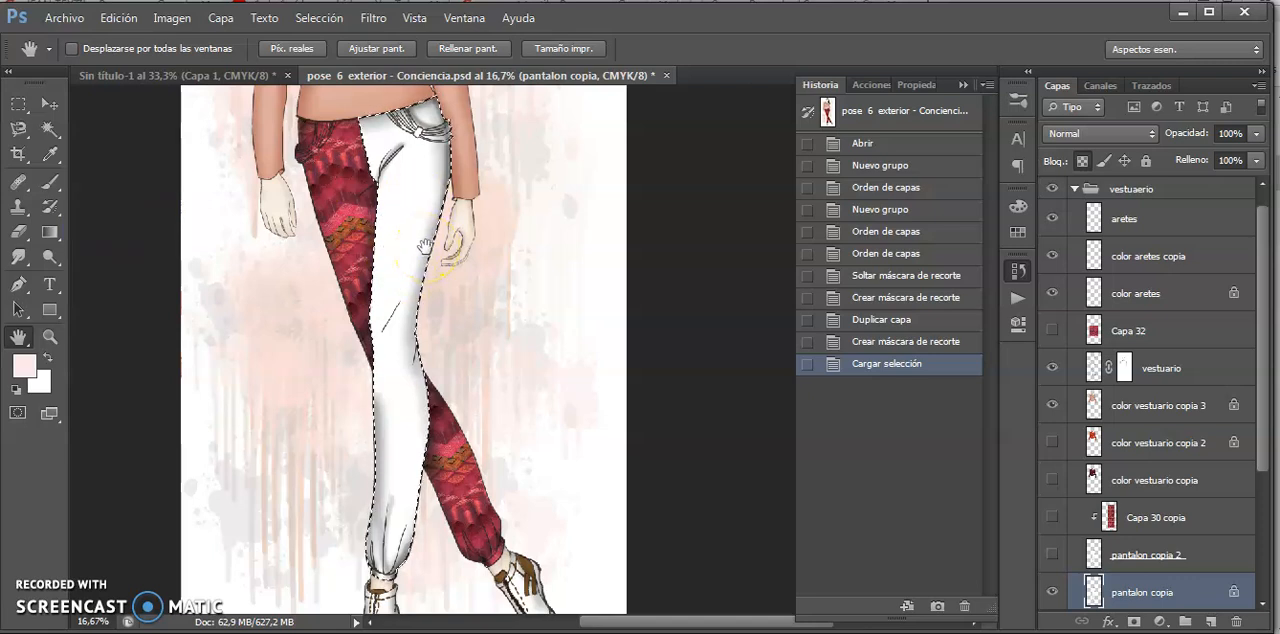
# - Activate the Pattern Stamp tool and choose the "jean" pattern for it
pyautogui.click(20, 210)
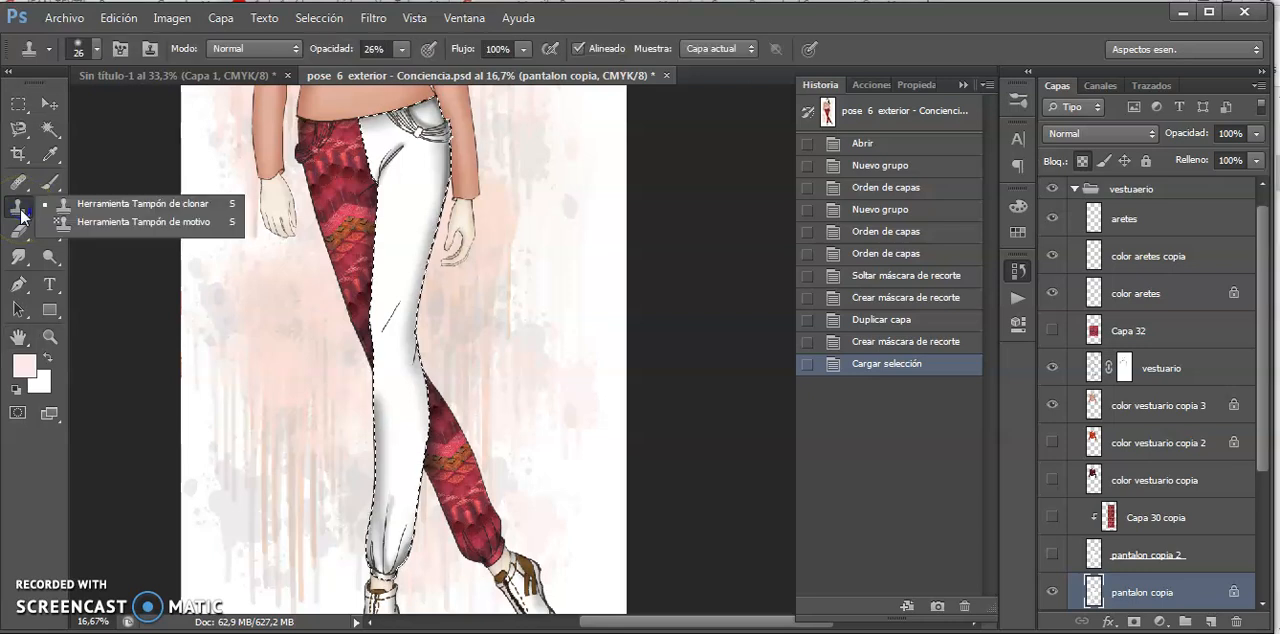
pyautogui.click(142, 231)
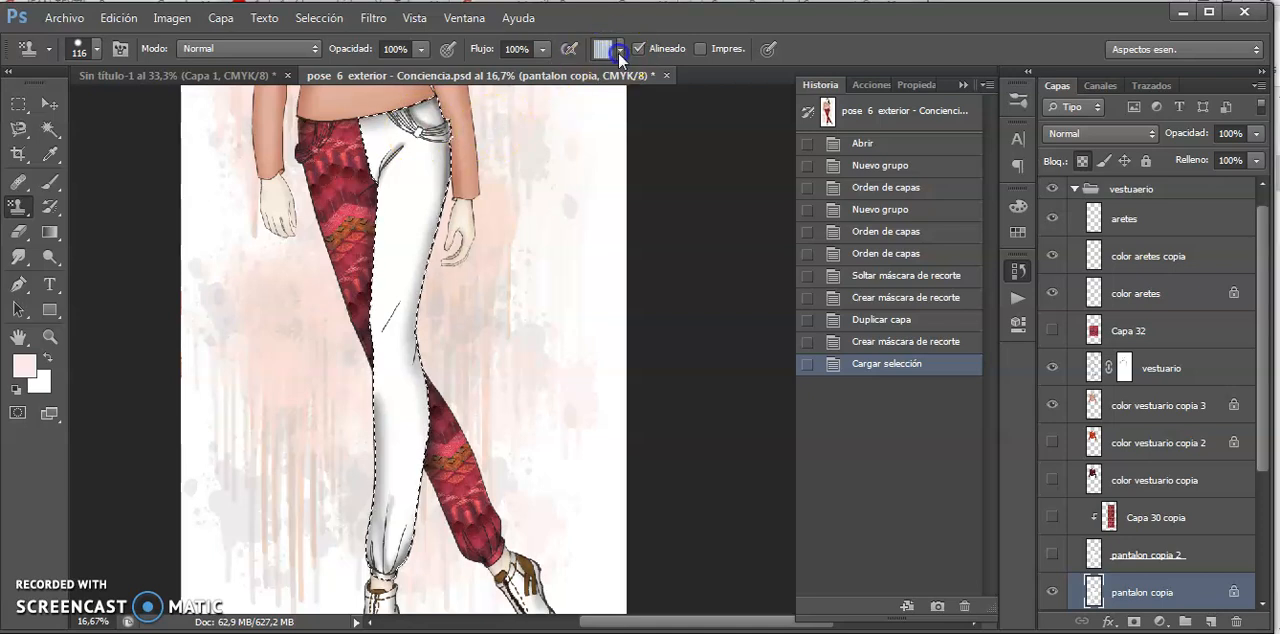
pyautogui.click(618, 49)
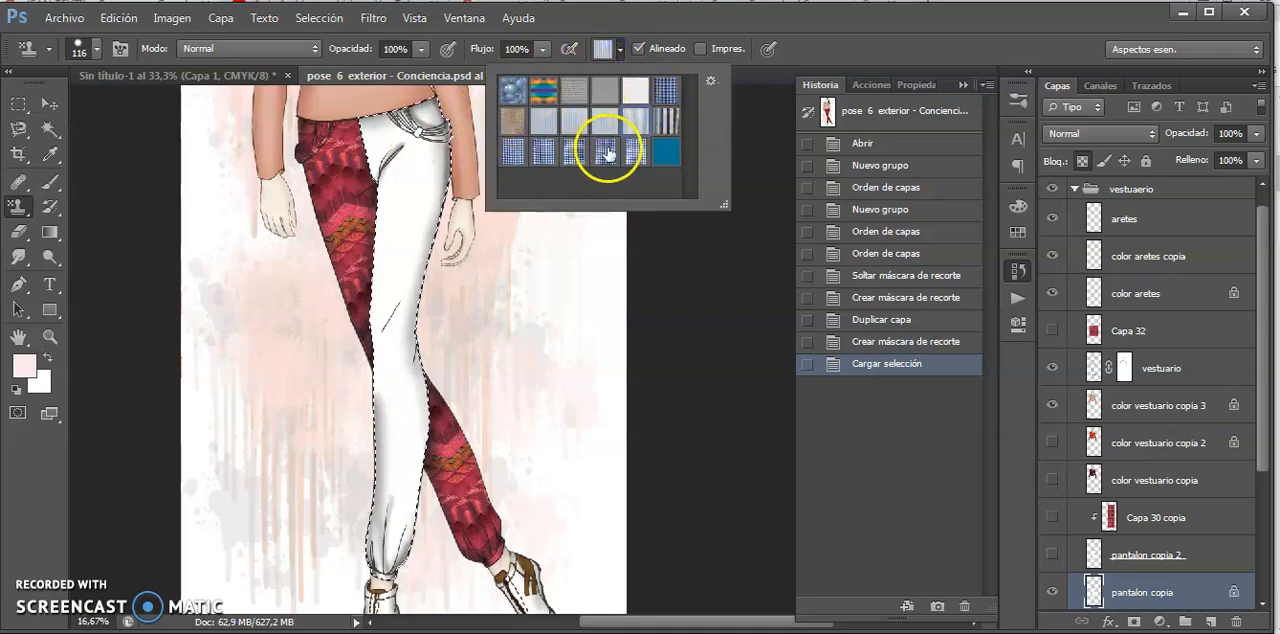
pyautogui.click(666, 157)
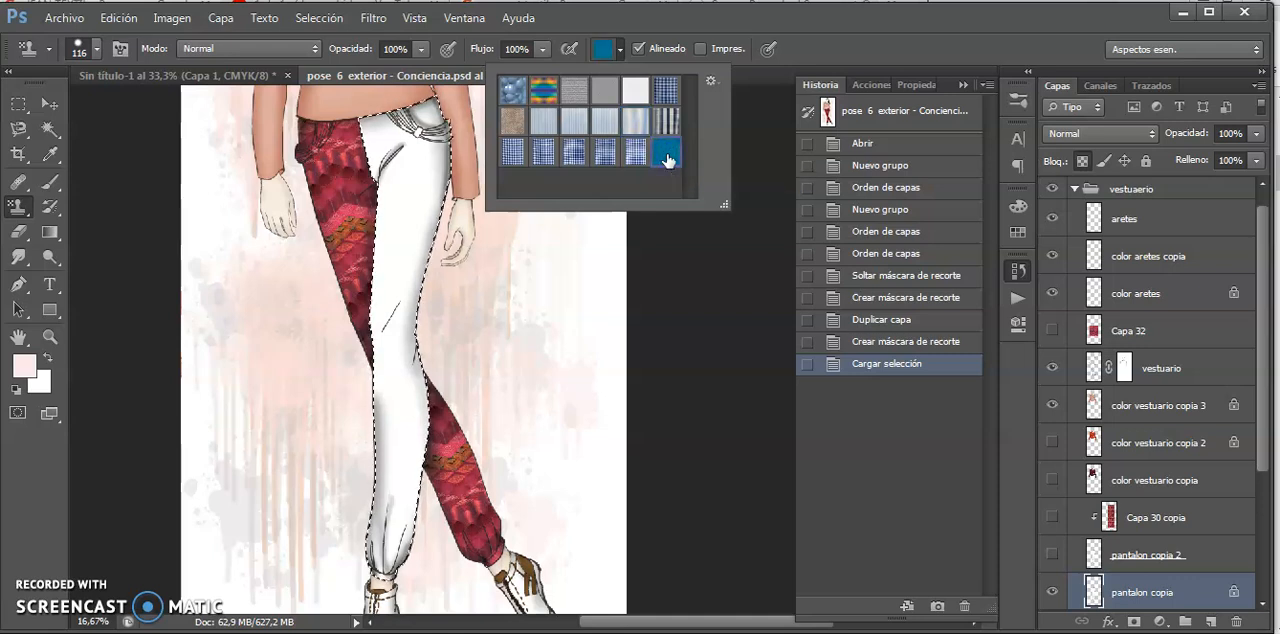
pyautogui.click(402, 215)
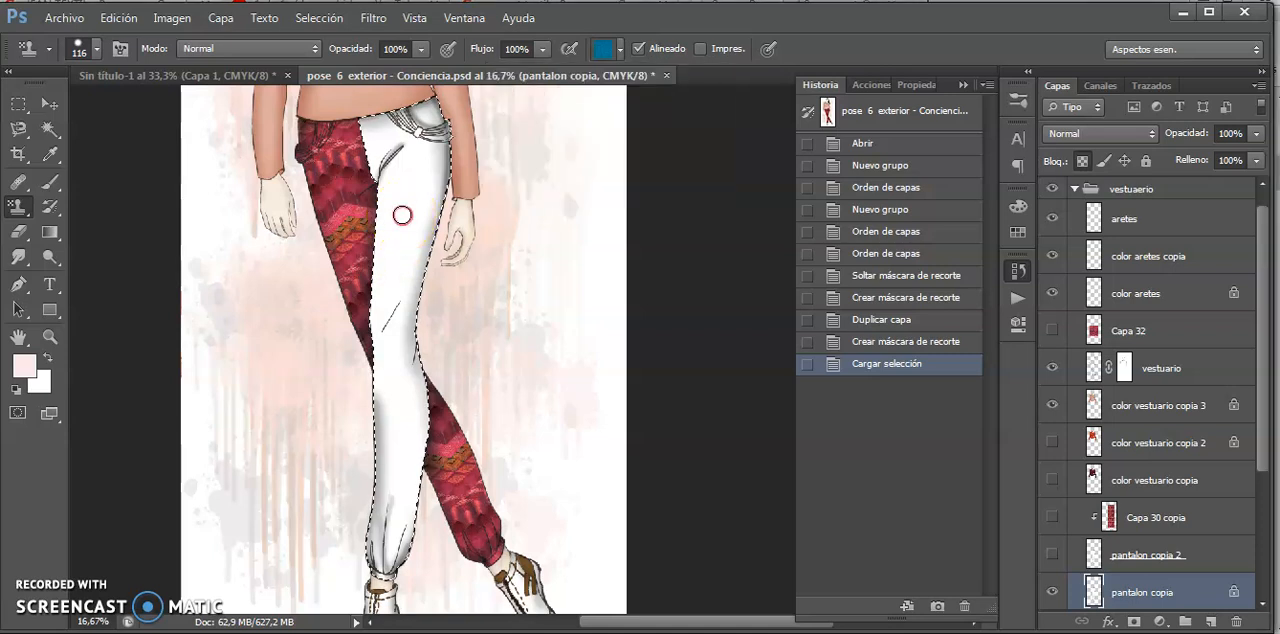
# - Set the brush size to 319 px and paint the denim pattern over the whole selected trouser area down to the ankle
pyautogui.rightClick(451, 227)
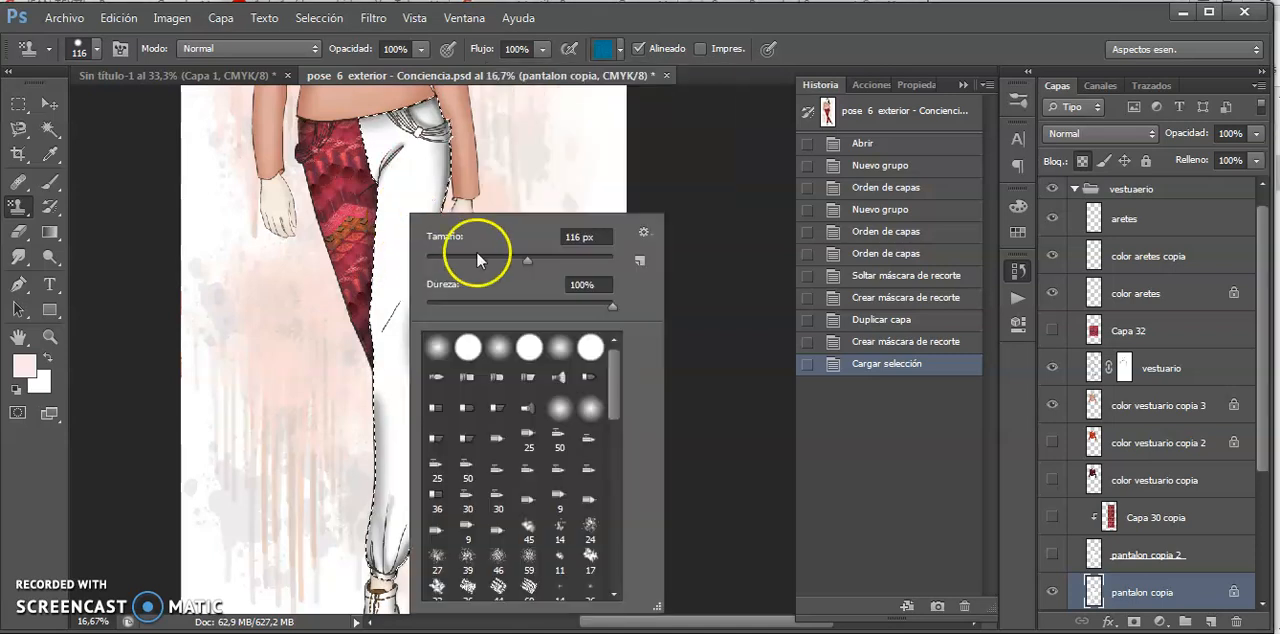
pyautogui.moveTo(528, 257); pyautogui.dragTo(550, 259)
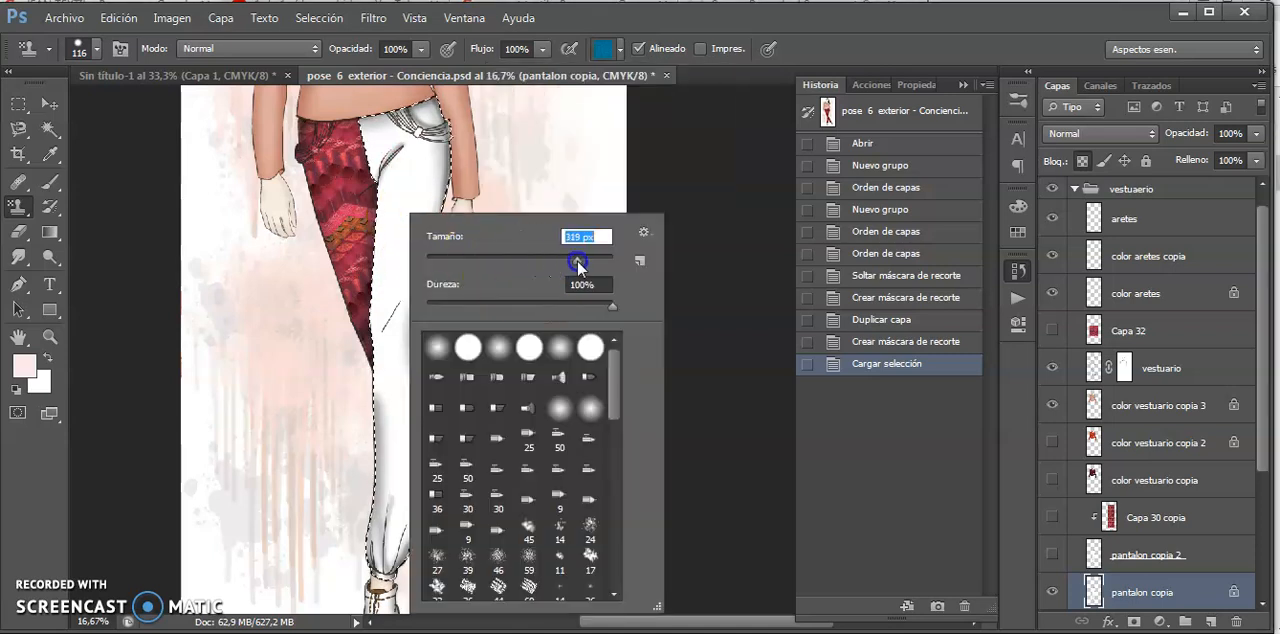
pyautogui.press('Return')
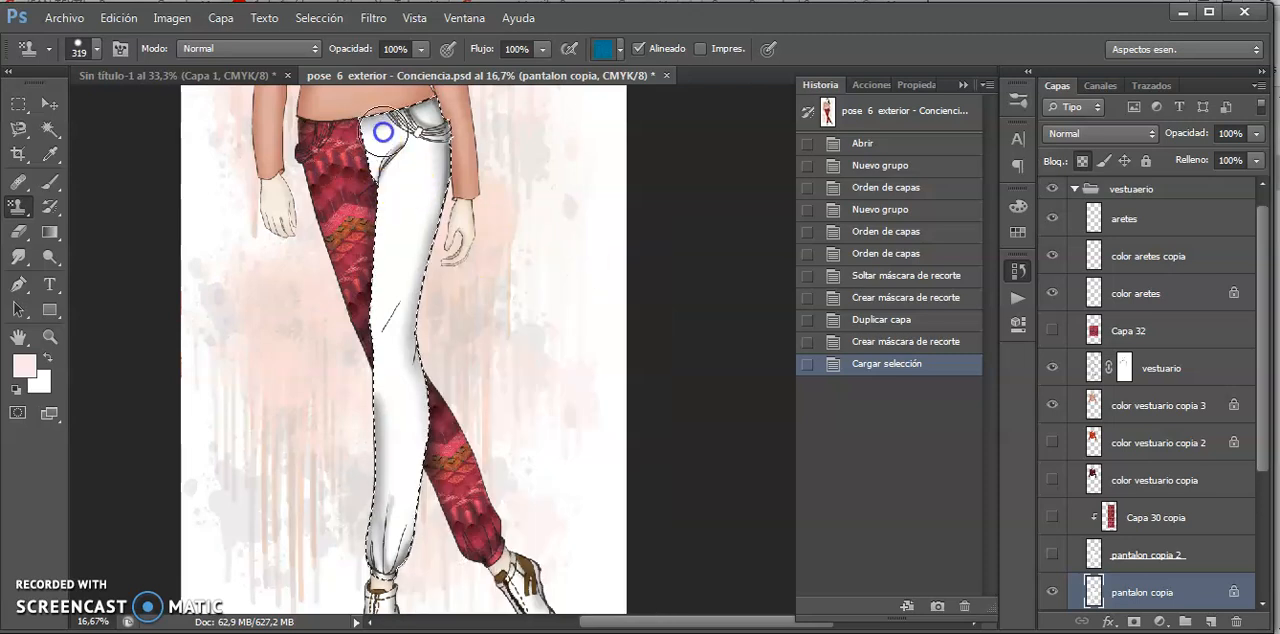
pyautogui.moveTo(414, 158)
pyautogui.mouseDown()
pyautogui.moveTo(380, 176)
pyautogui.moveTo(449, 193)
pyautogui.moveTo(350, 210)
pyautogui.moveTo(499, 176)
pyautogui.moveTo(412, 208)
pyautogui.moveTo(469, 200)
pyautogui.moveTo(413, 205)
pyautogui.moveTo(377, 246)
pyautogui.moveTo(461, 220)
pyautogui.moveTo(350, 293)
pyautogui.moveTo(451, 283)
pyautogui.moveTo(372, 307)
pyautogui.moveTo(402, 337)
pyautogui.mouseUp()
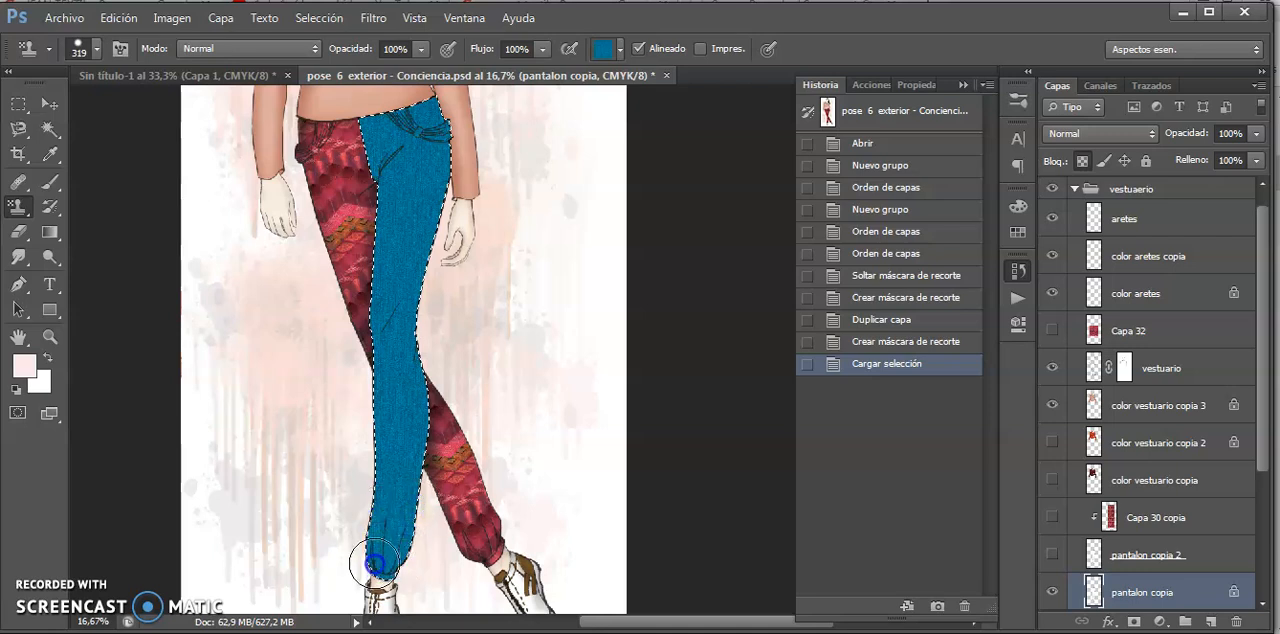
pyautogui.moveTo(375, 565); pyautogui.dragTo(393, 572)
pyautogui.click(404, 374)
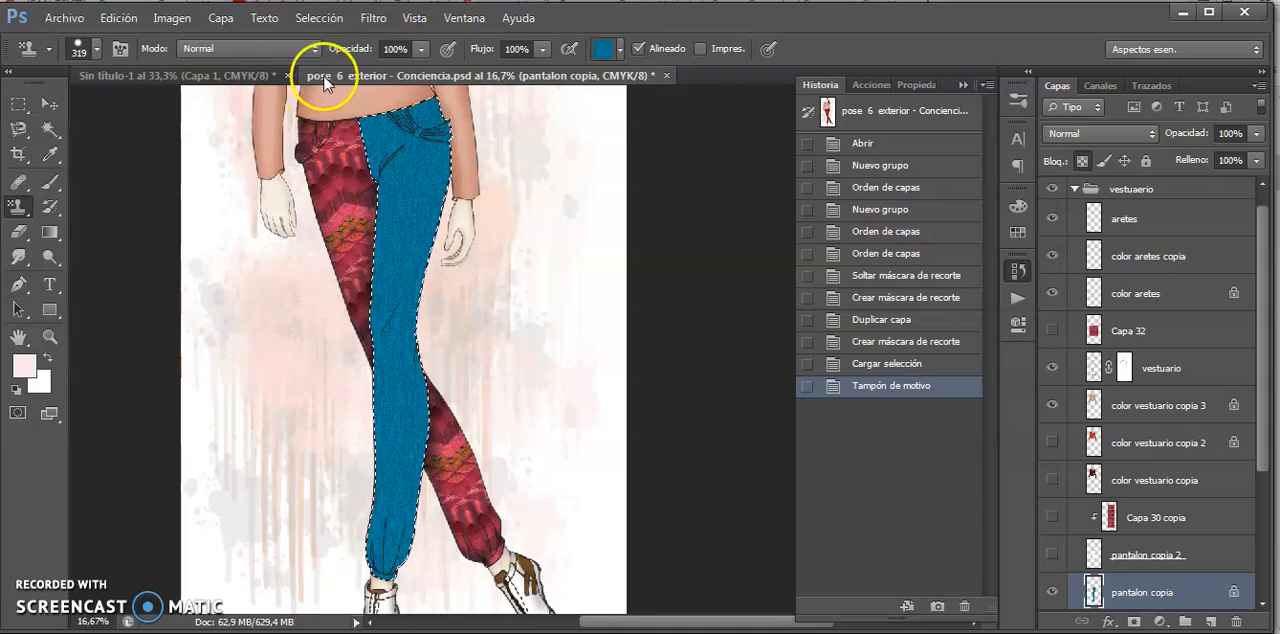
# - Show the Sin título-1 document, switch to Illustrator and copy the lizard-and-leaf group from the motivos - textil file
pyautogui.click(263, 80)
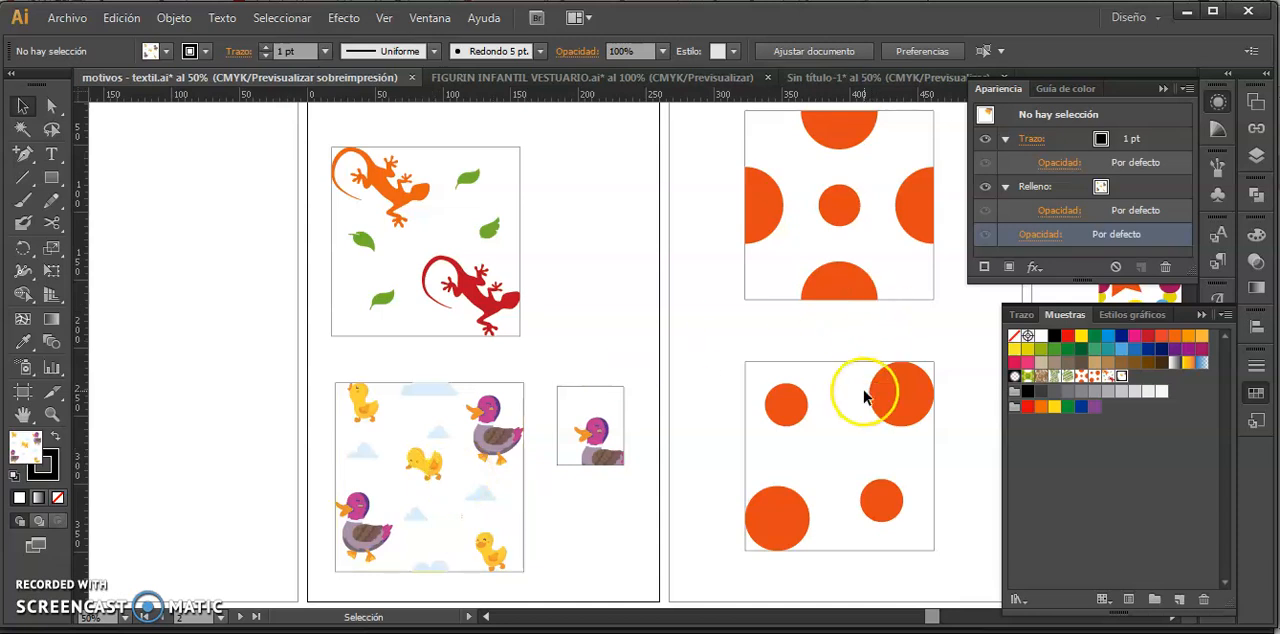
pyautogui.click(494, 288)
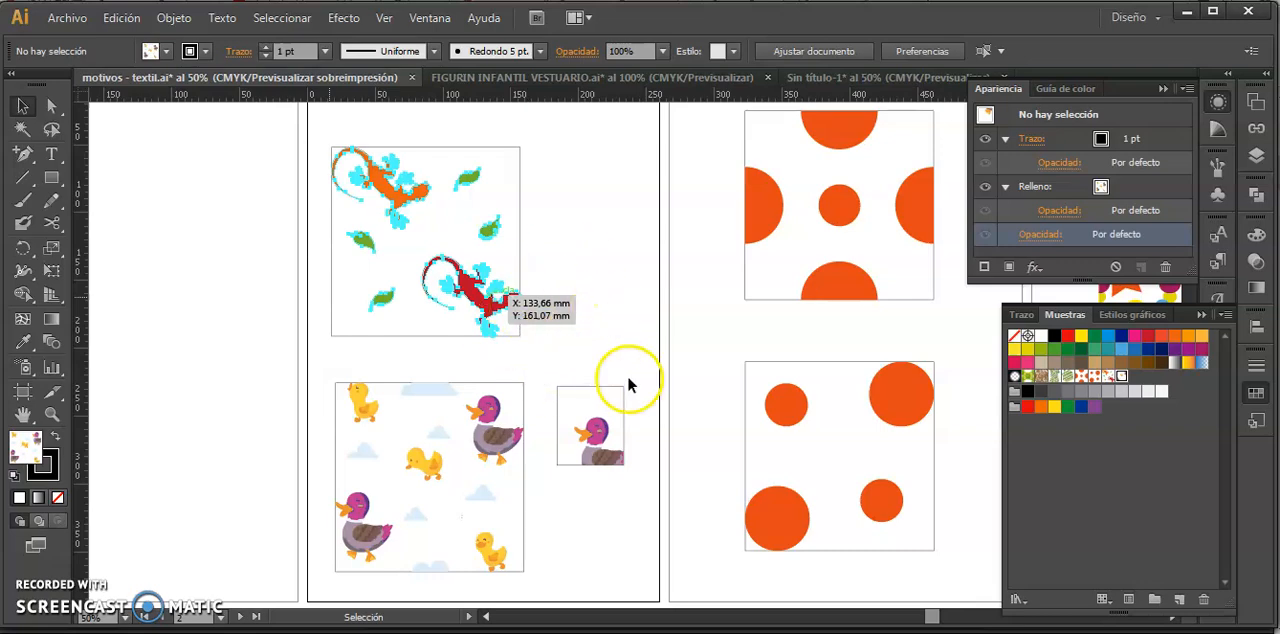
pyautogui.moveTo(101, 632)
pyautogui.click(470, 275)
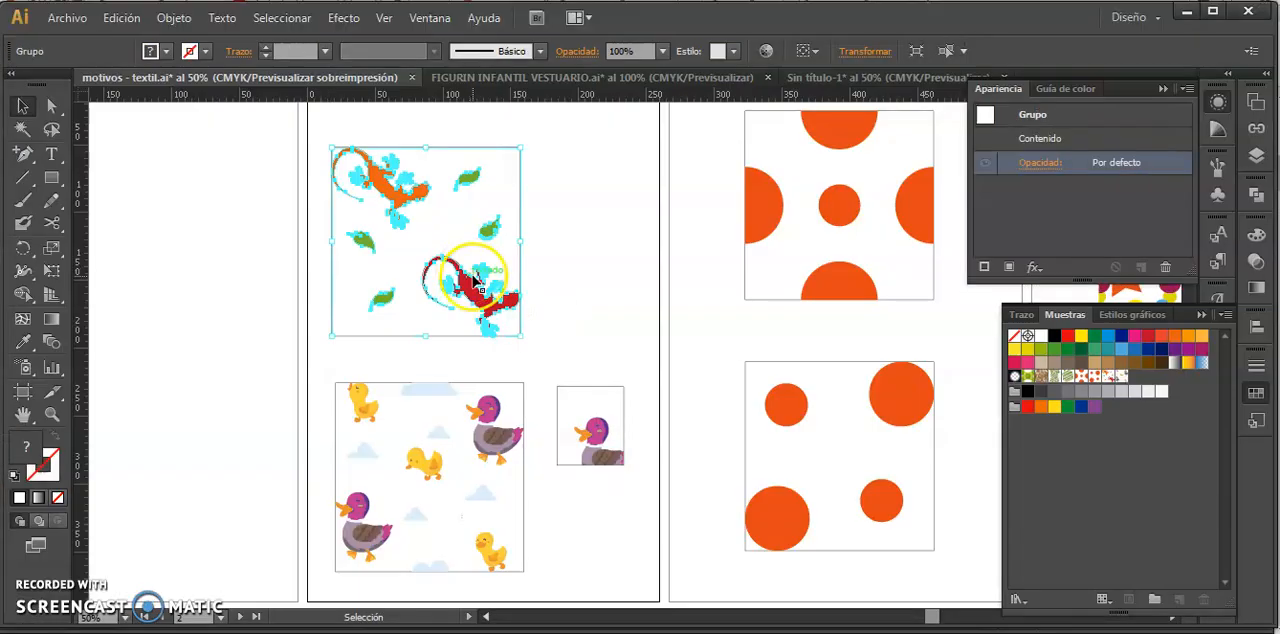
# - Switch back to Photoshop and paste the lizard motif as pixels over the denim texture, keeping its size at 100%
pyautogui.hotkey('alt', 'Tab')
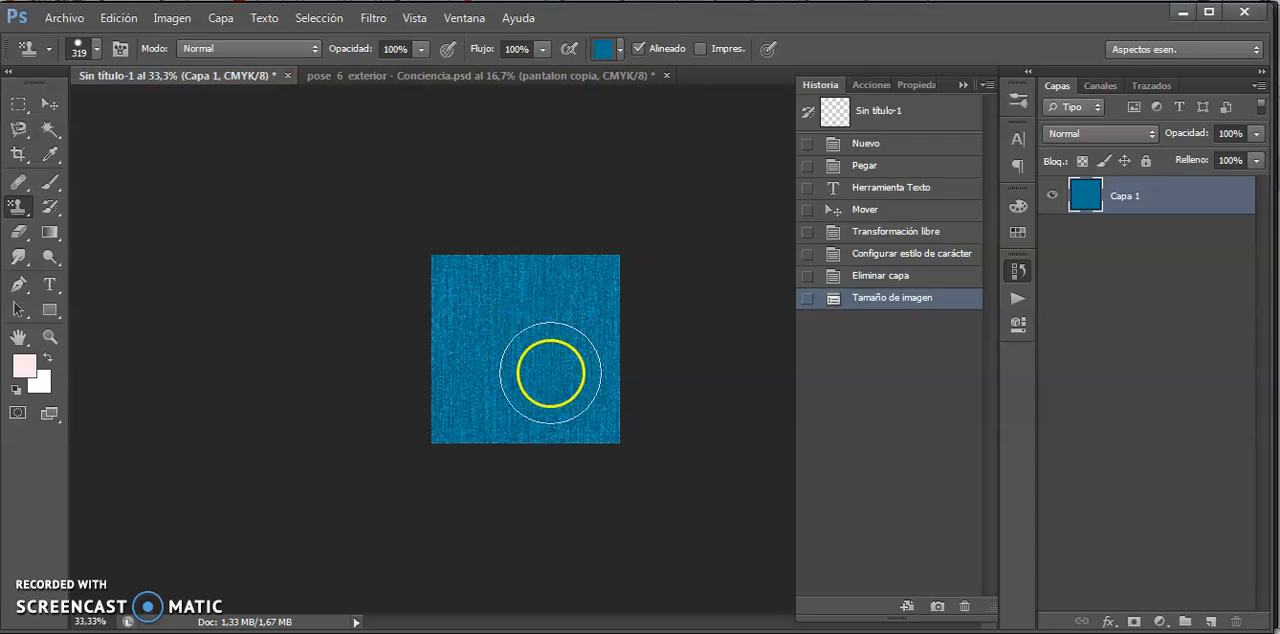
pyautogui.press('v')
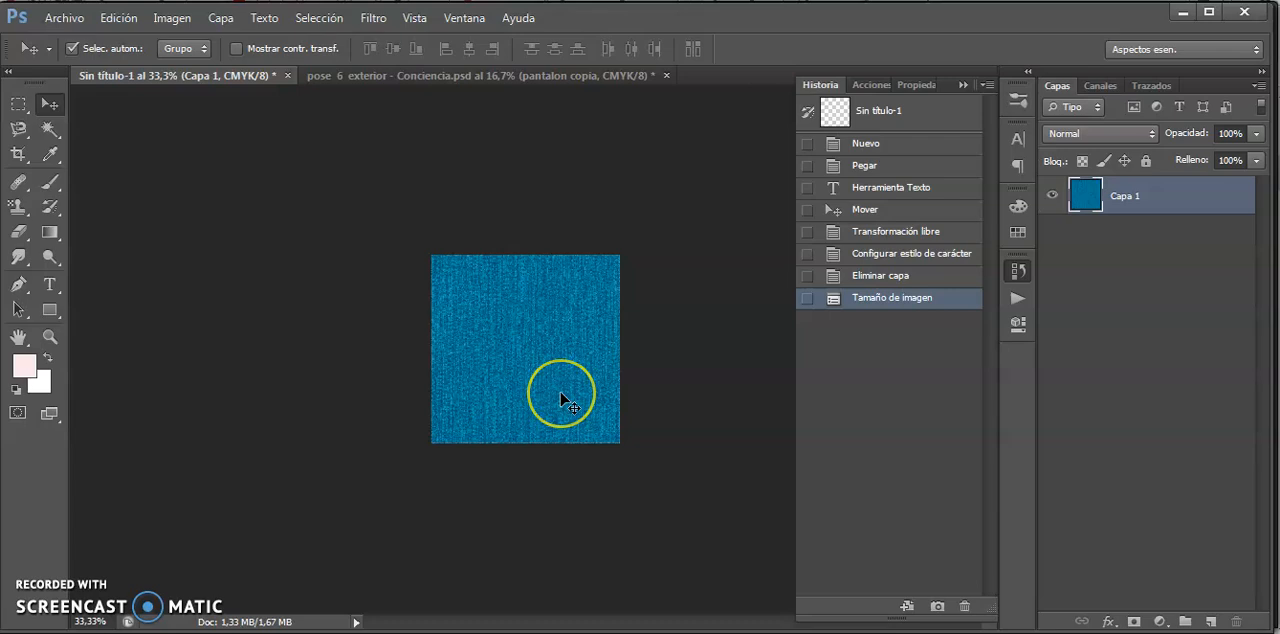
pyautogui.hotkey('ctrl', 'v')
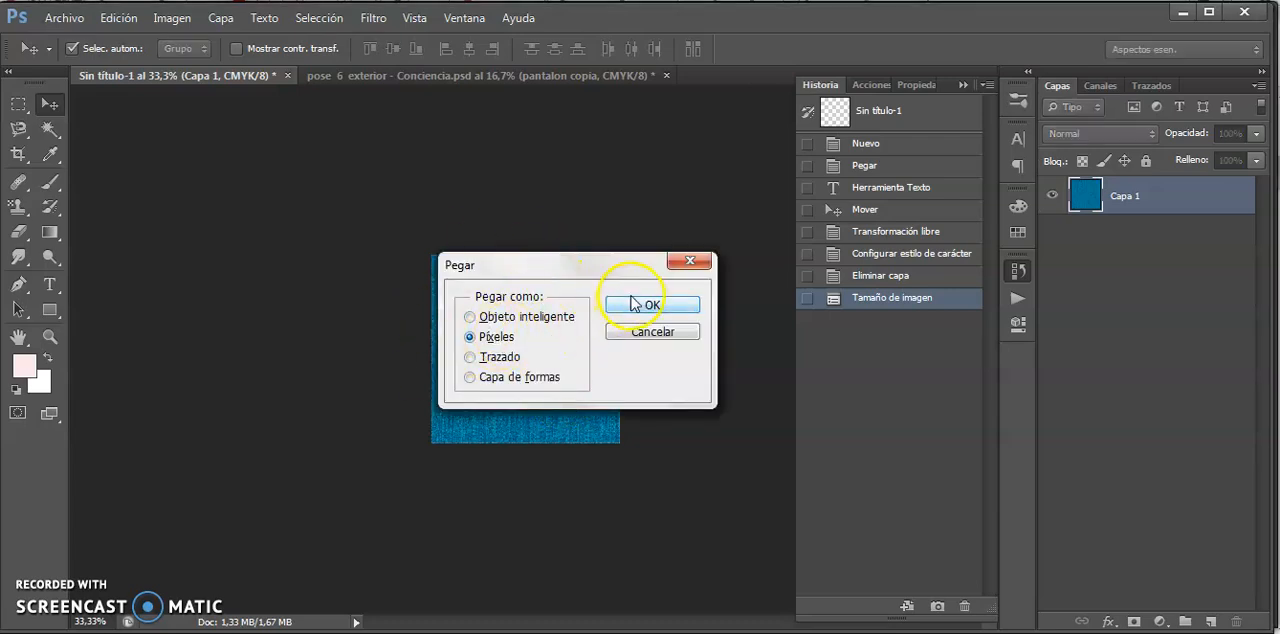
pyautogui.click(640, 308)
pyautogui.click(588, 378)
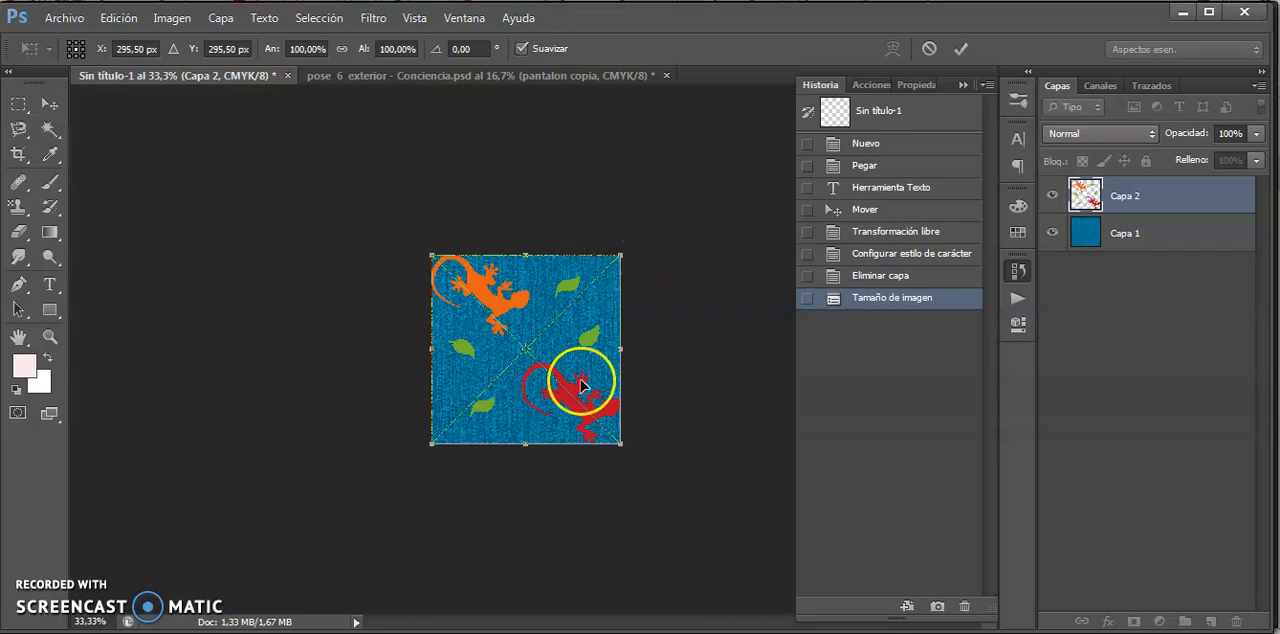
pyautogui.press('ctrl')
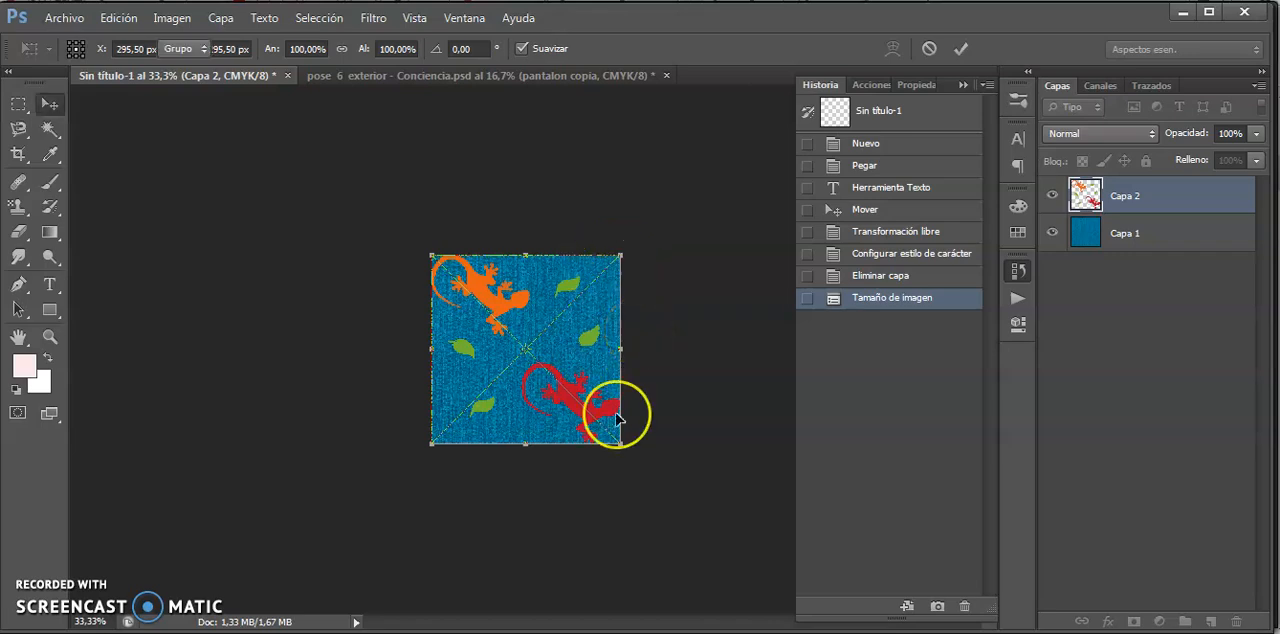
pyautogui.press('Return')
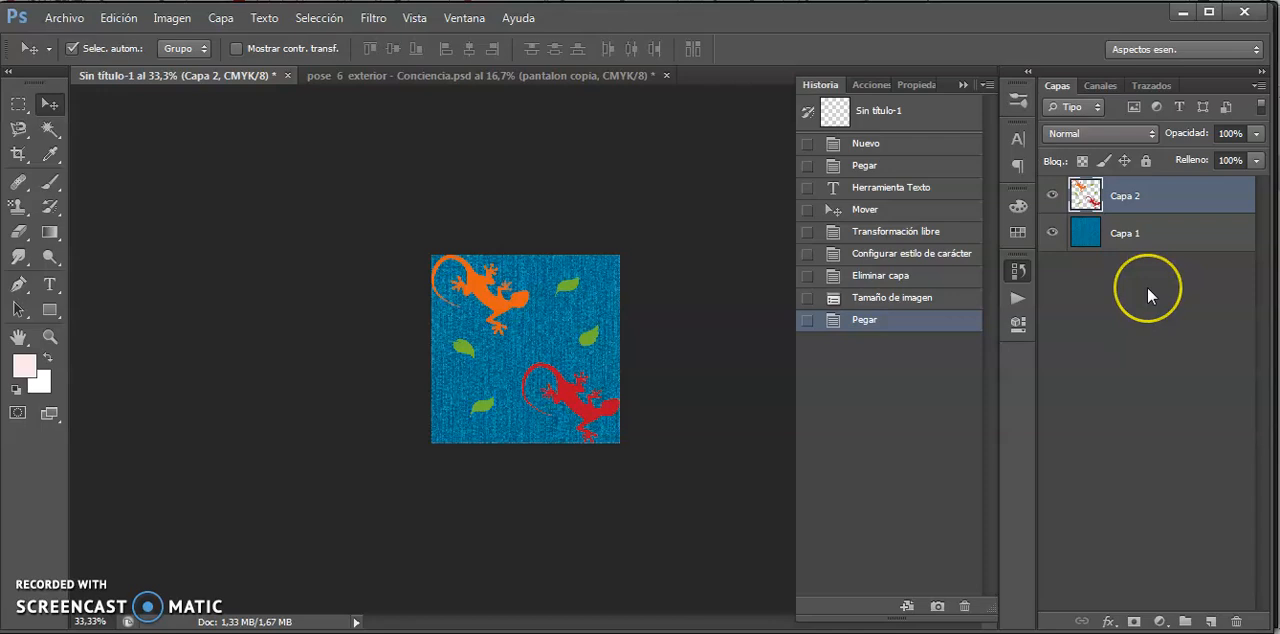
# - Hide the denim layer, add a new layer beneath the lizard motif and fill it with the pale pink foreground color
pyautogui.hotkey('alt', '[')
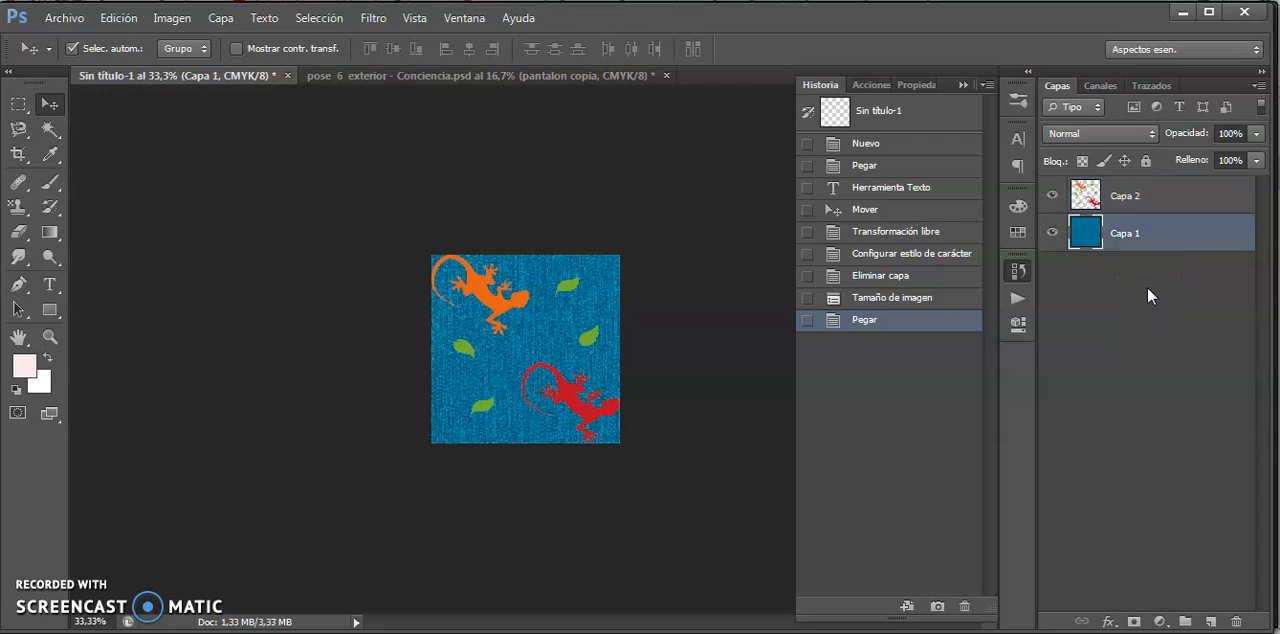
pyautogui.press('ctrl+')
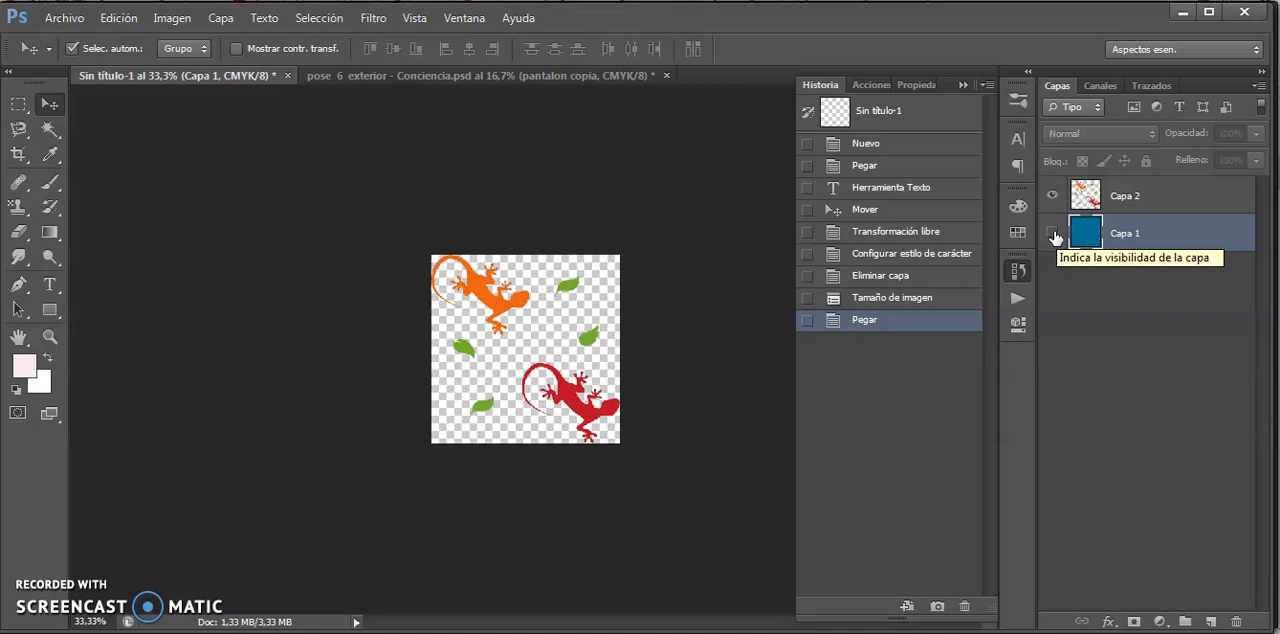
pyautogui.click(1212, 622)
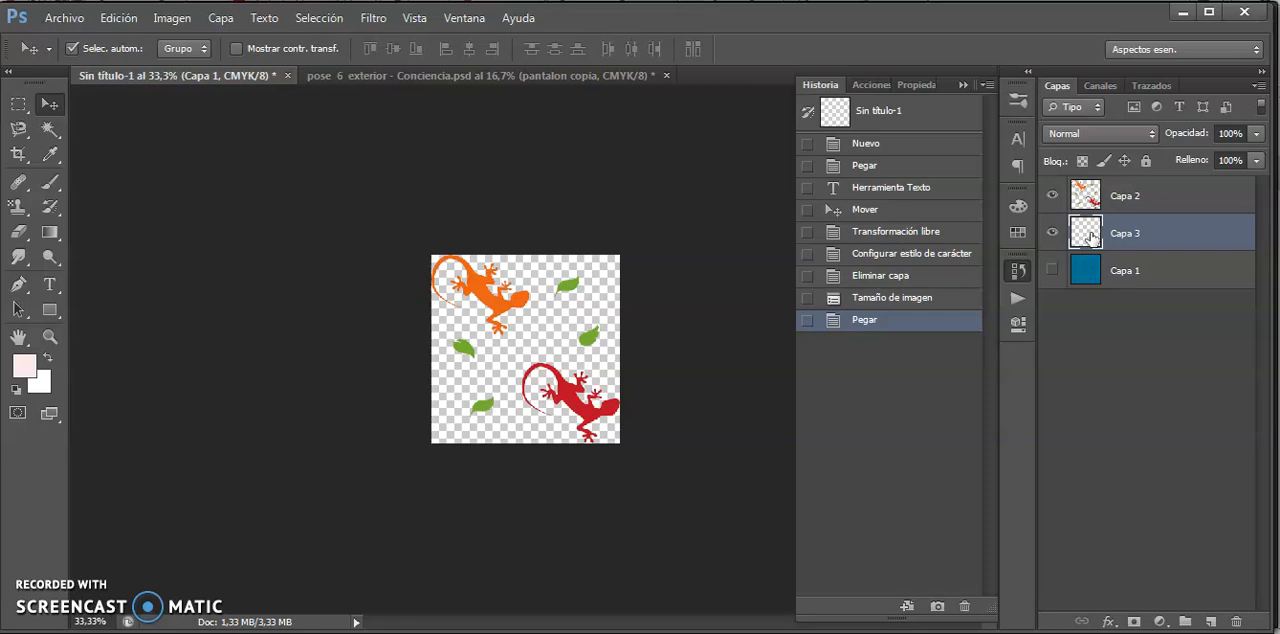
pyautogui.hotkey('alt', 'BackSpace')
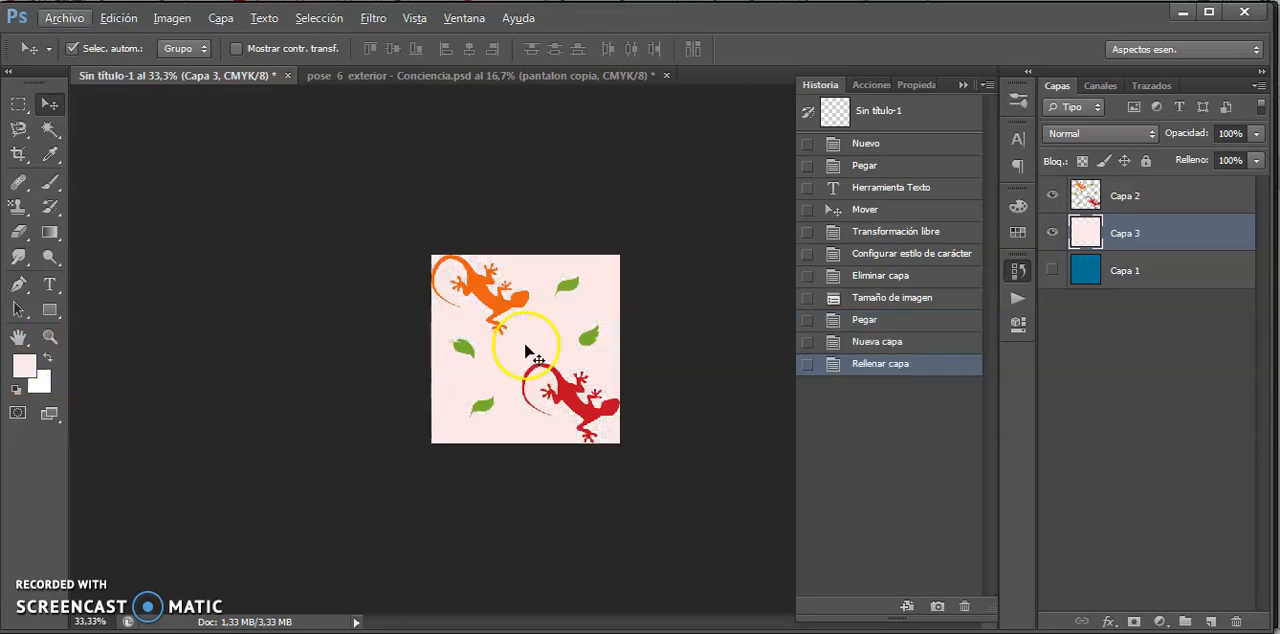
# - Hide the pale pink layer and show the denim layer behind the lizard motif
pyautogui.click(1052, 233)
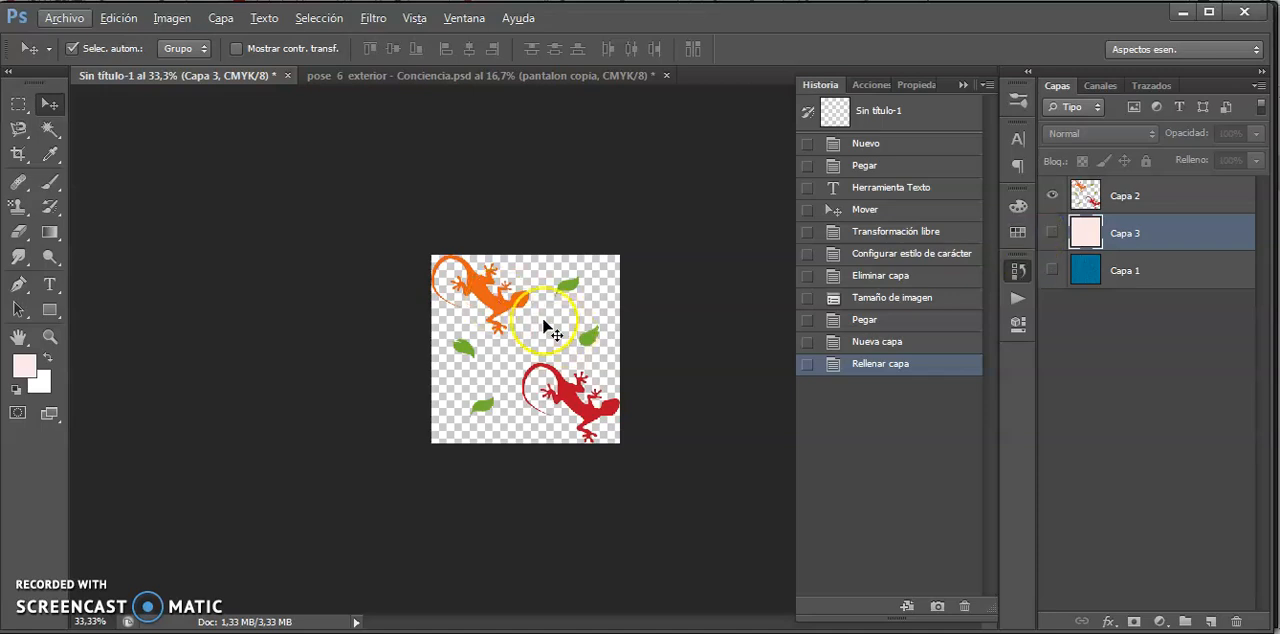
pyautogui.click(1051, 270)
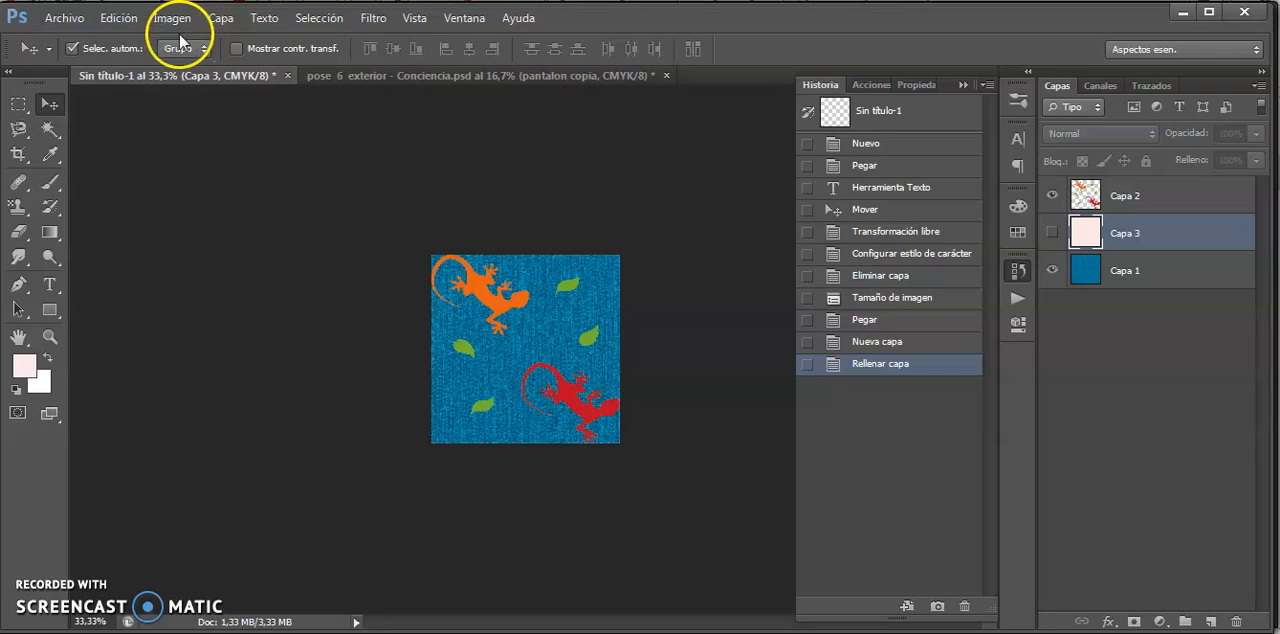
# - Define the lizard motif over the denim texture as a pattern named "jean estampado"
pyautogui.click(119, 17)
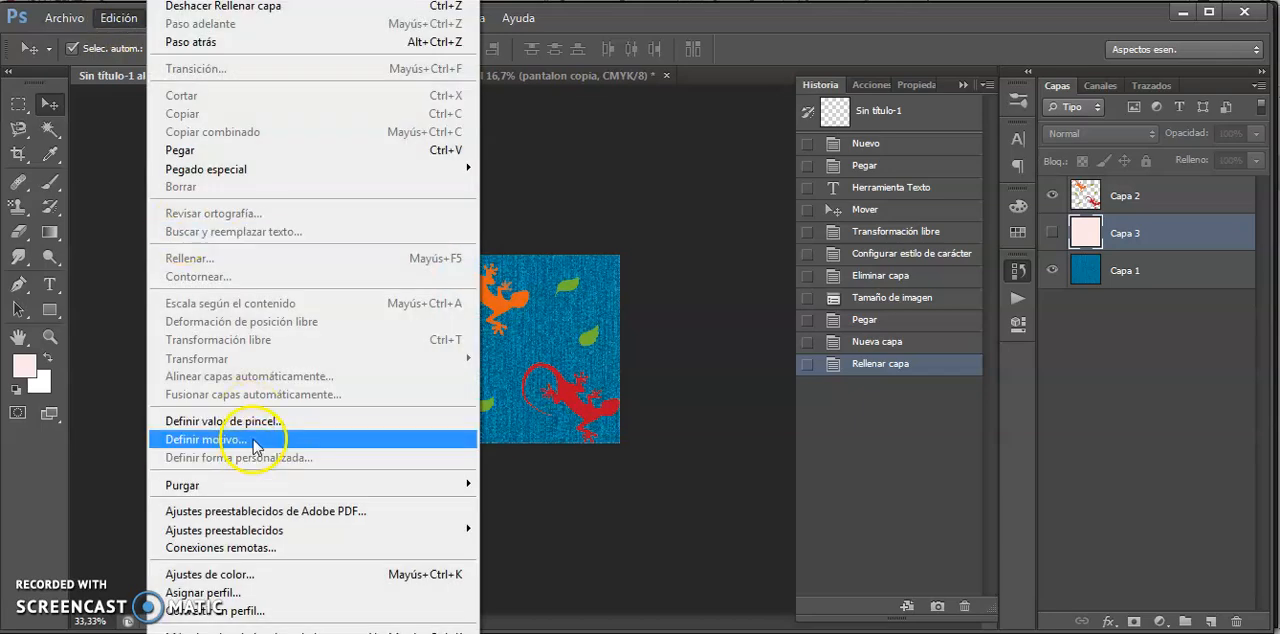
pyautogui.click(585, 365)
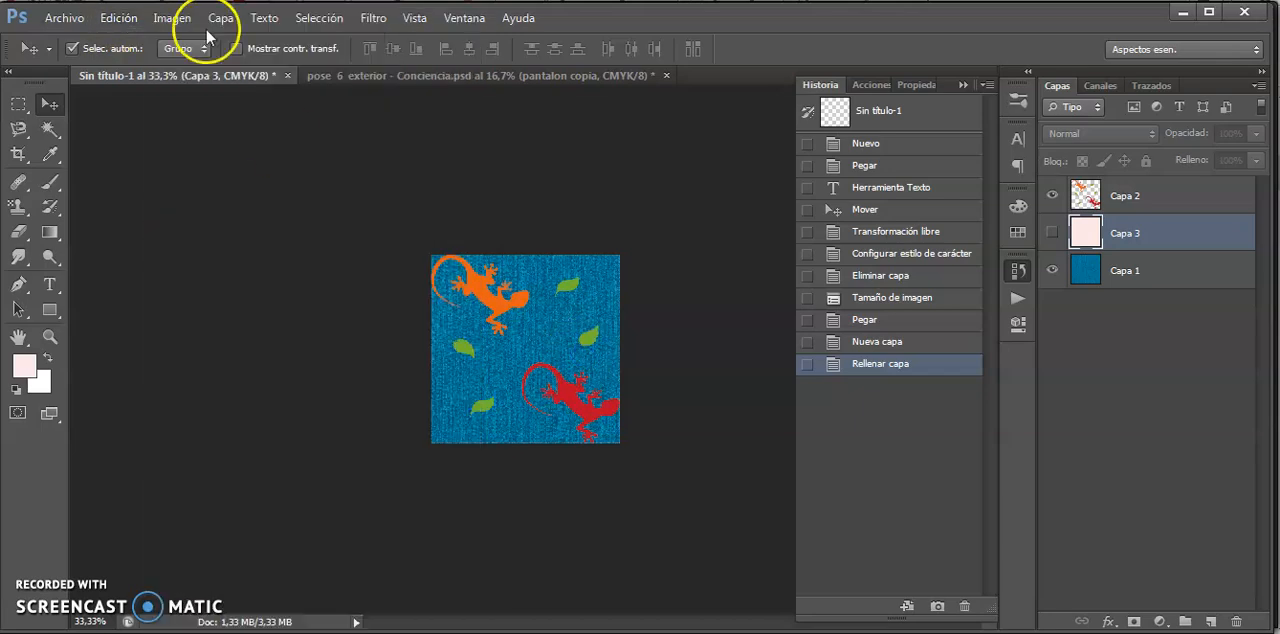
pyautogui.click(119, 17)
pyautogui.click(232, 443)
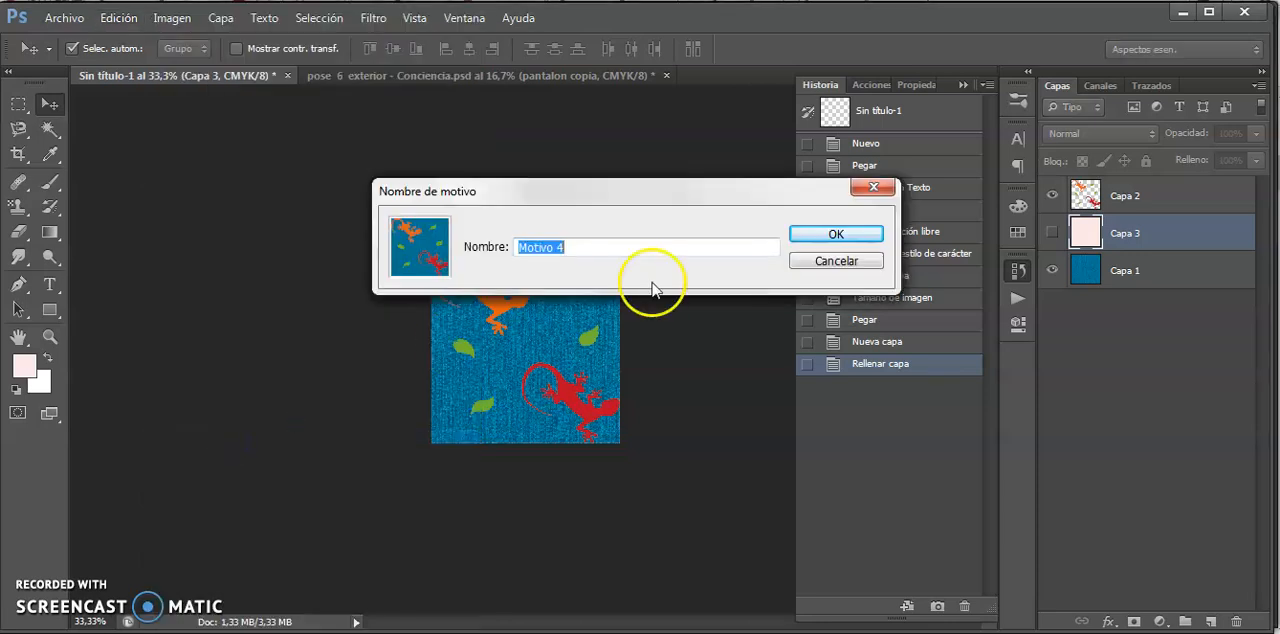
pyautogui.write('jean estampado')
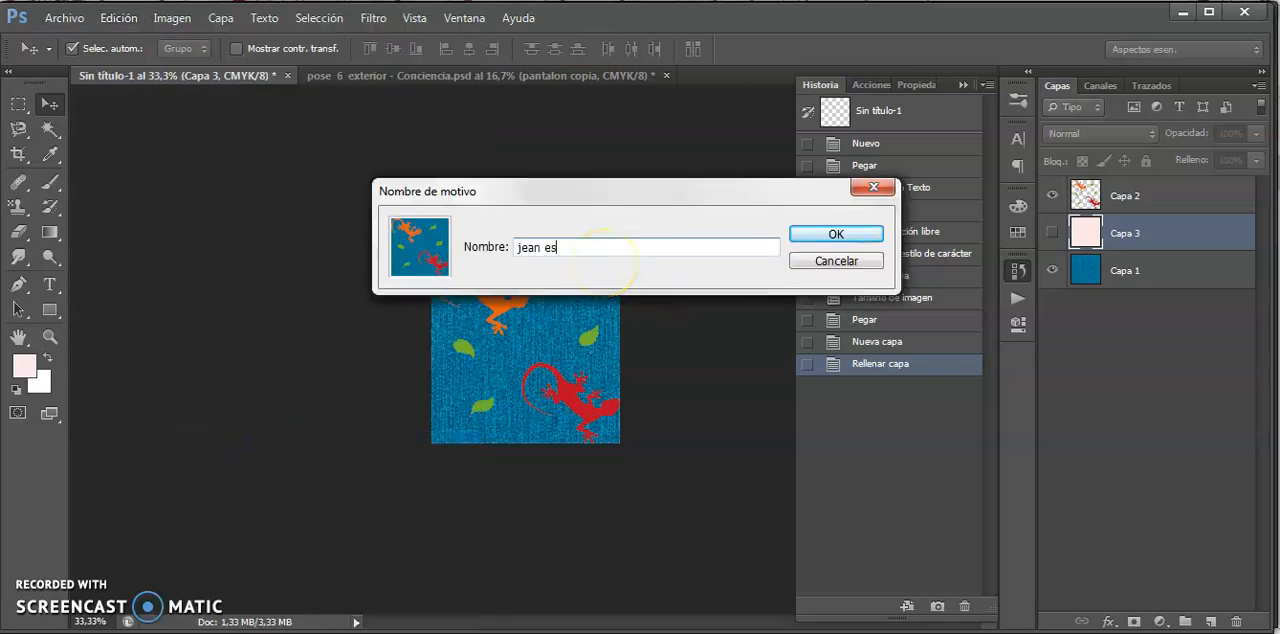
pyautogui.click(836, 234)
# - Show the pose 6 exterior - Conciencia.psd document with the Pattern Stamp tool active and clear the selection around the denim trouser leg
pyautogui.click(331, 75)
pyautogui.press('s')
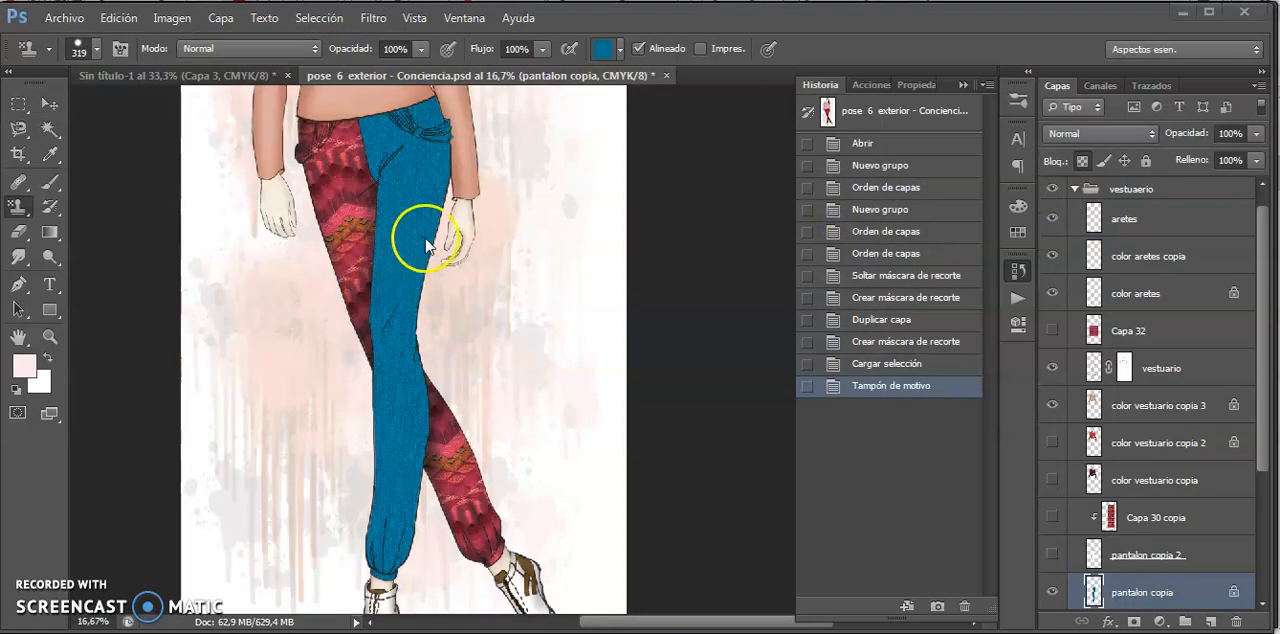
pyautogui.click(1157, 597)
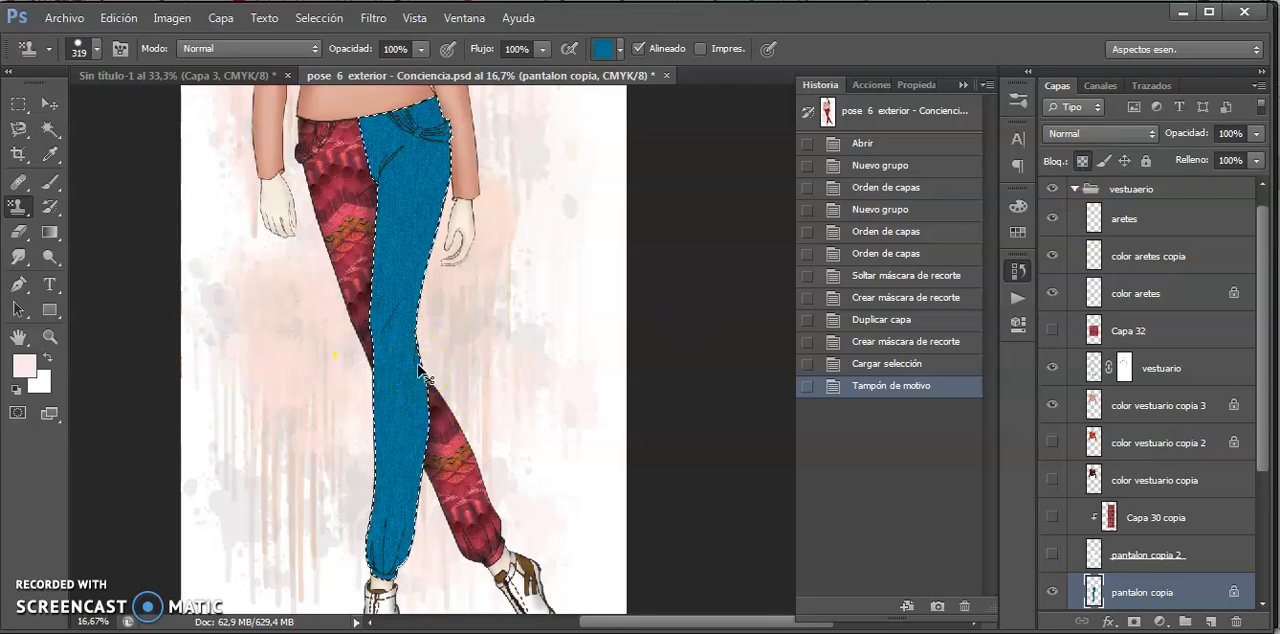
pyautogui.hotkey('ctrl', 'd')
pyautogui.click(1082, 161)
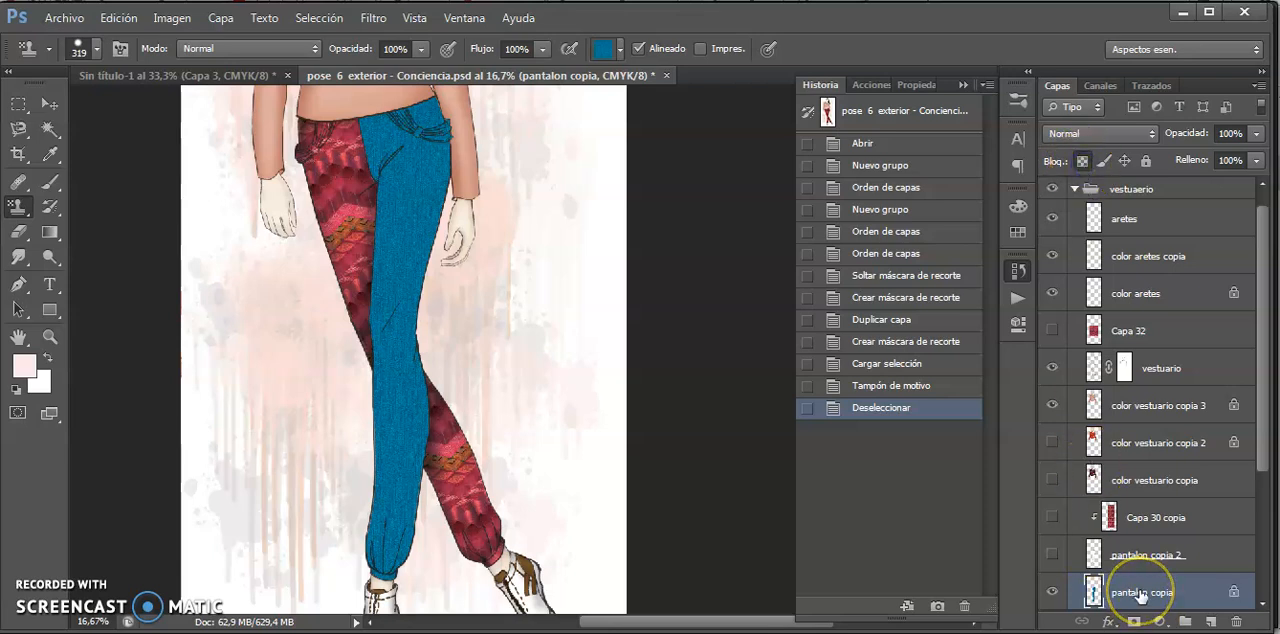
# - Stamp the lizard-printed denim pattern over the whole blue trouser leg on the pantalon copia layer
pyautogui.click(619, 50)
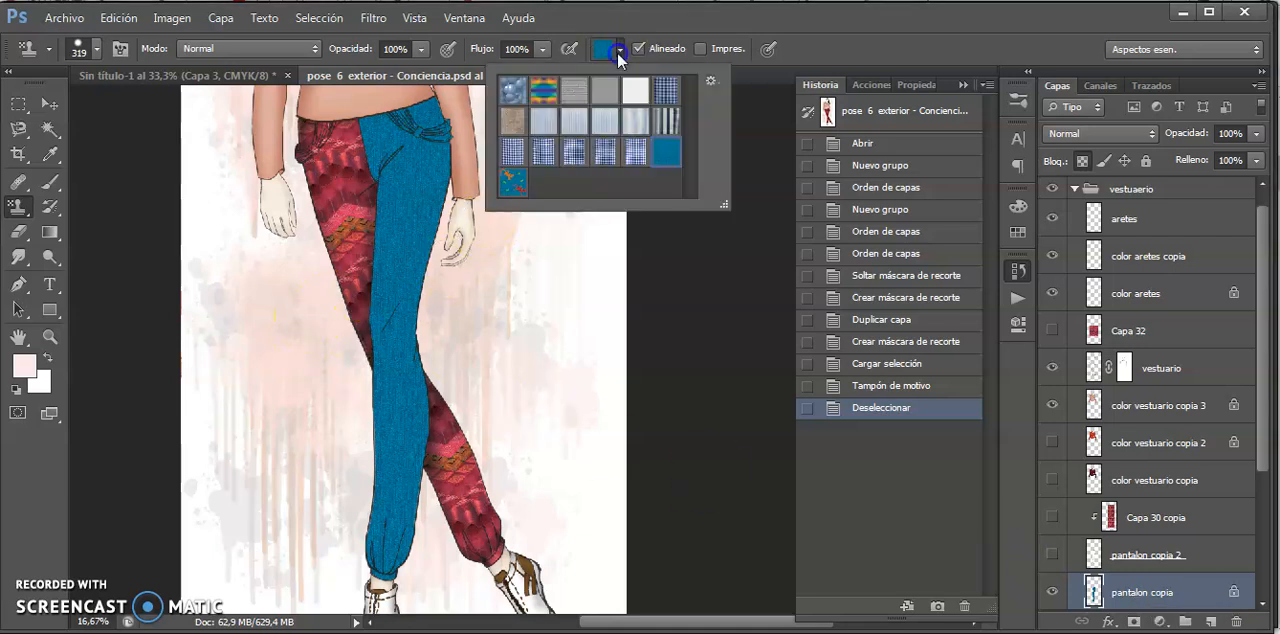
pyautogui.click(513, 183)
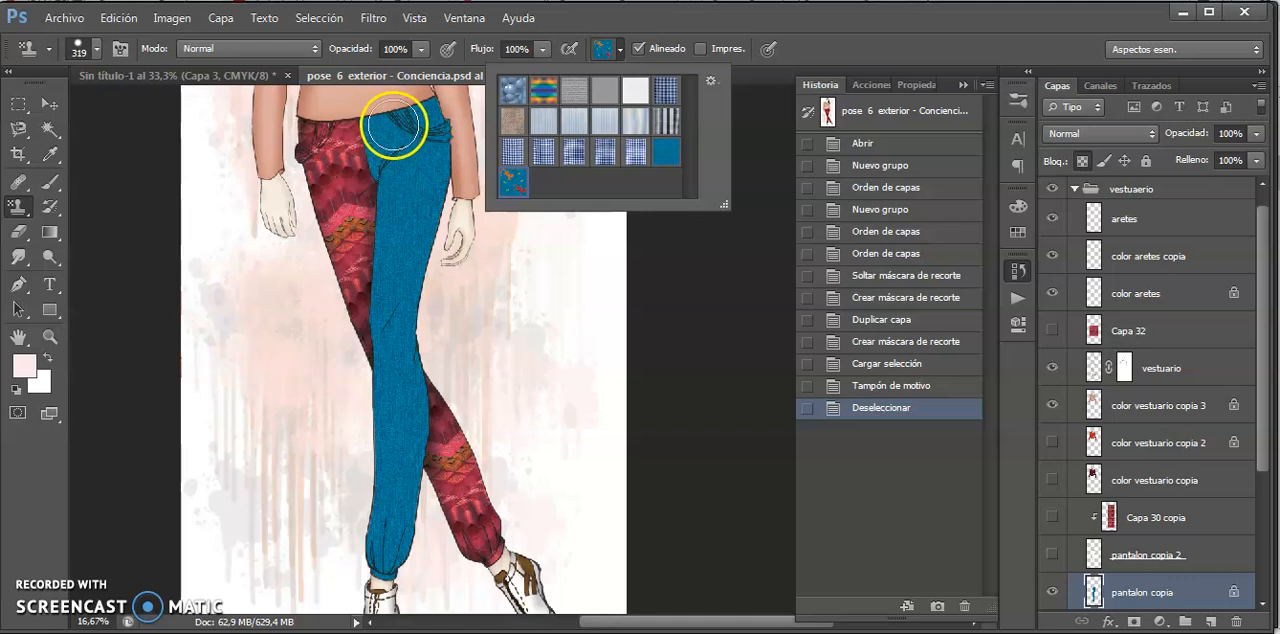
pyautogui.doubleClick(513, 185)
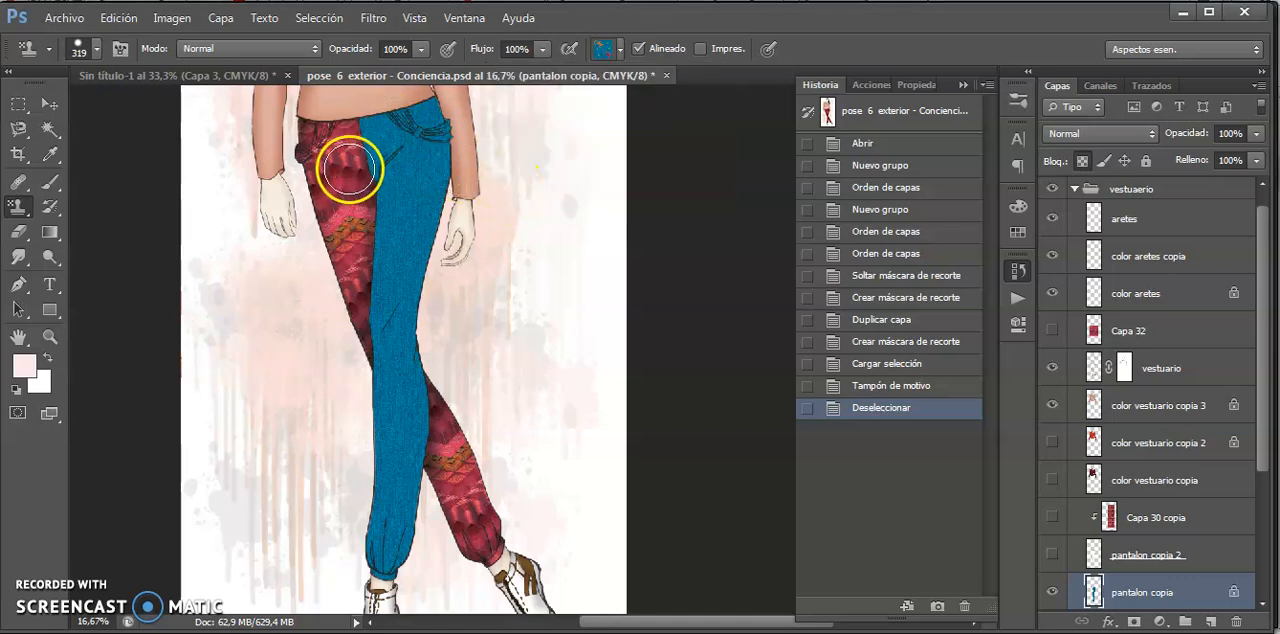
pyautogui.moveTo(380, 130)
pyautogui.mouseDown()
pyautogui.moveTo(447, 120)
pyautogui.moveTo(327, 186)
pyautogui.moveTo(422, 199)
pyautogui.moveTo(427, 168)
pyautogui.moveTo(377, 404)
pyautogui.moveTo(407, 413)
pyautogui.moveTo(426, 394)
pyautogui.moveTo(434, 327)
pyautogui.moveTo(403, 563)
pyautogui.moveTo(433, 493)
pyautogui.moveTo(382, 219)
pyautogui.moveTo(463, 166)
pyautogui.mouseUp()
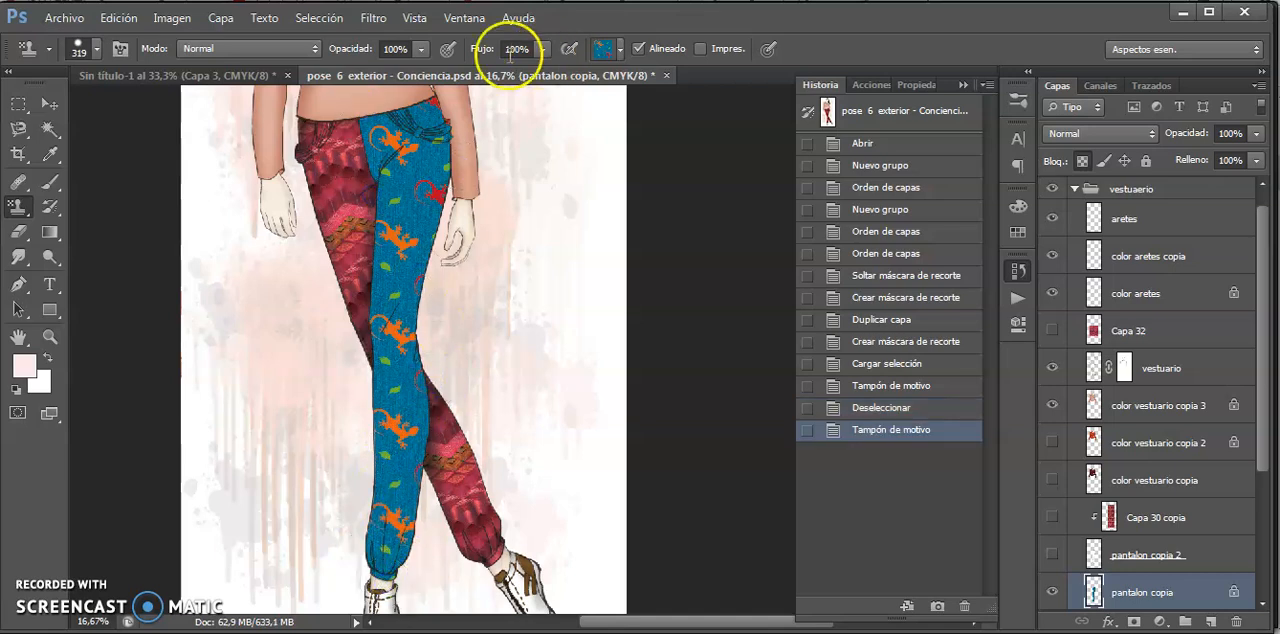
# - In Sin título-1, show the pale pink layer behind the lizards and define the artwork as a pattern named "lagartijas en r"
pyautogui.click(258, 76)
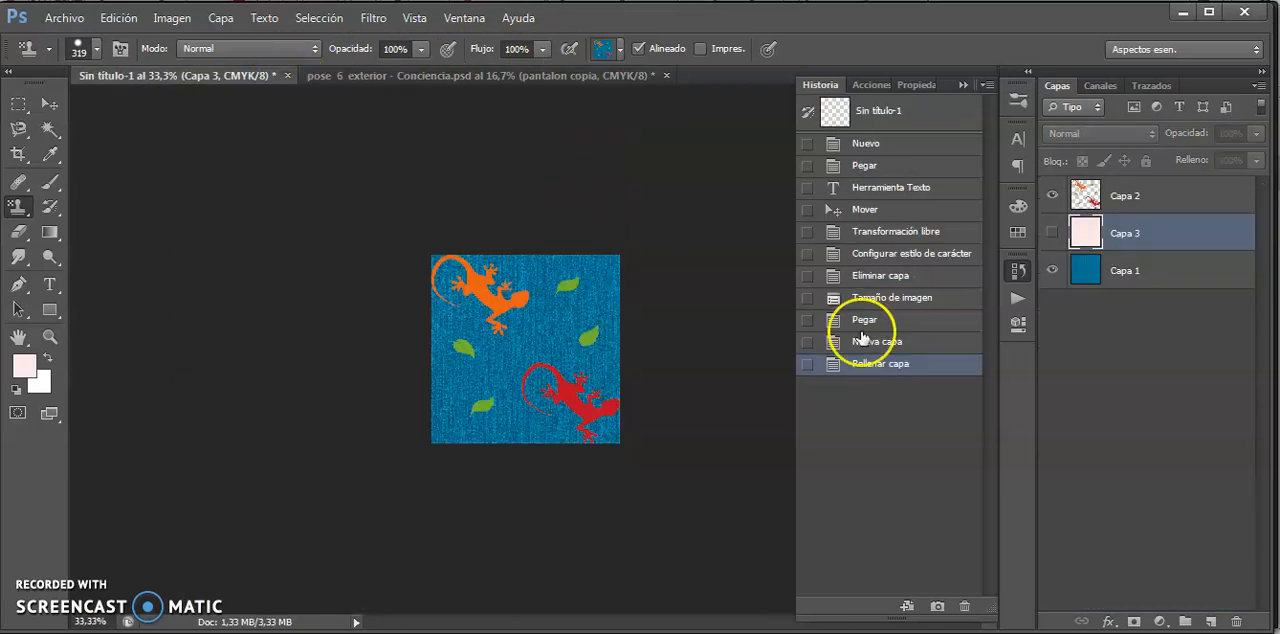
pyautogui.click(1052, 232)
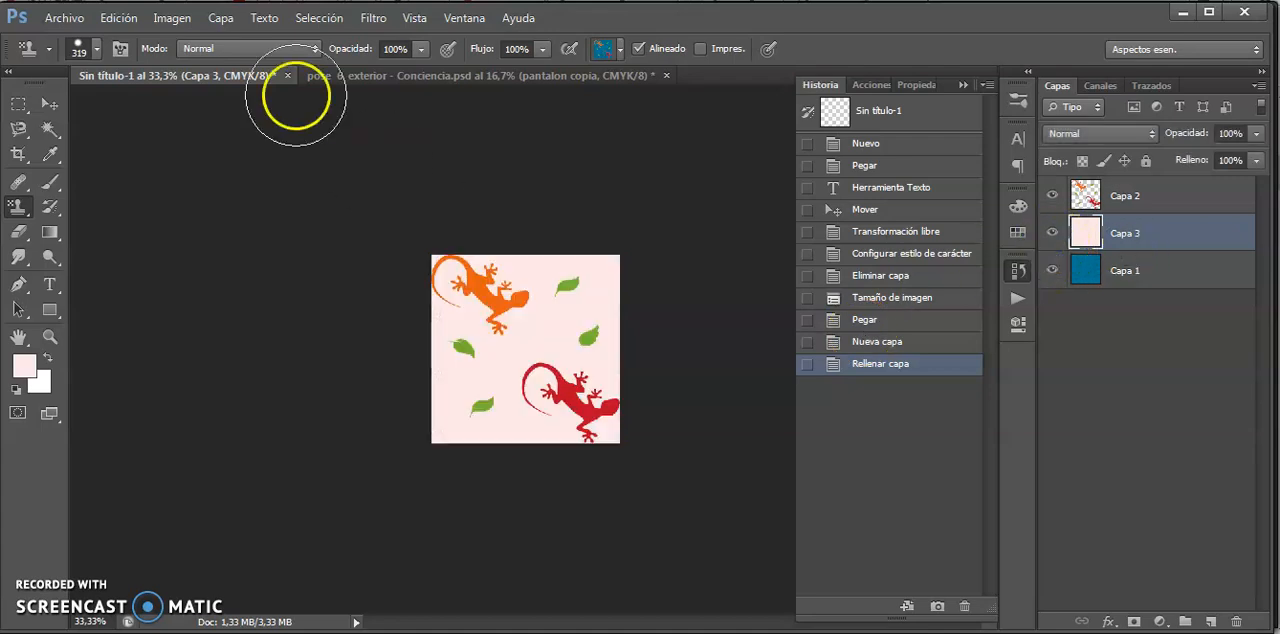
pyautogui.click(118, 18)
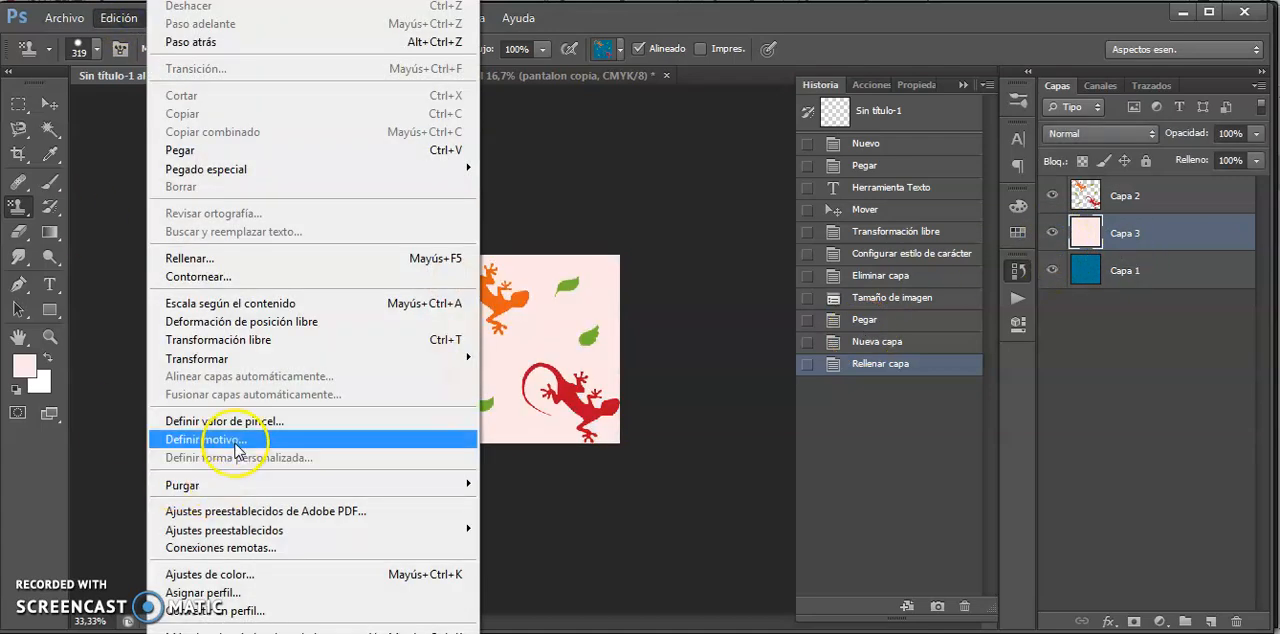
pyautogui.click(237, 440)
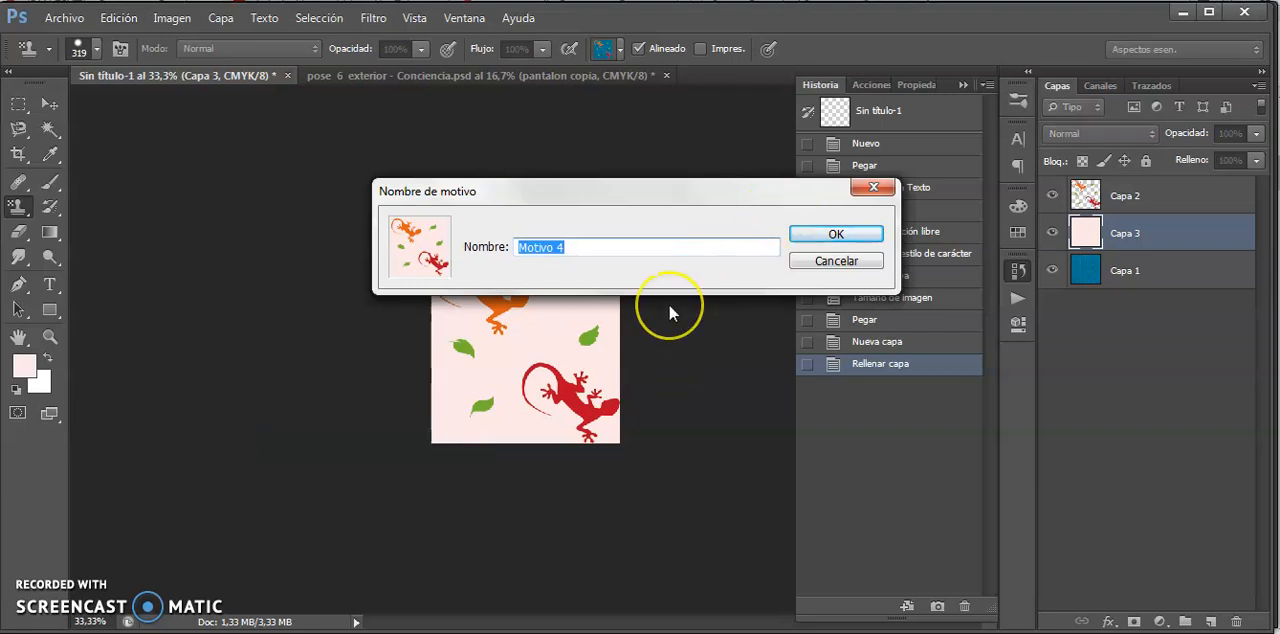
pyautogui.write('lagartijas en rosa')
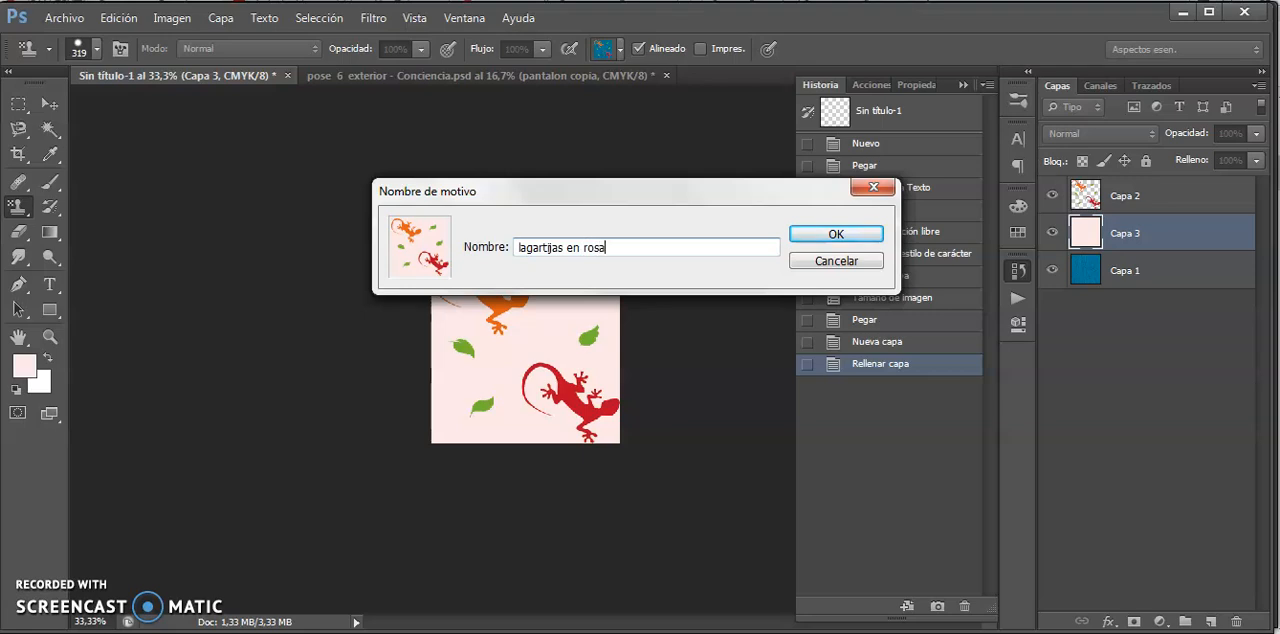
pyautogui.click(845, 233)
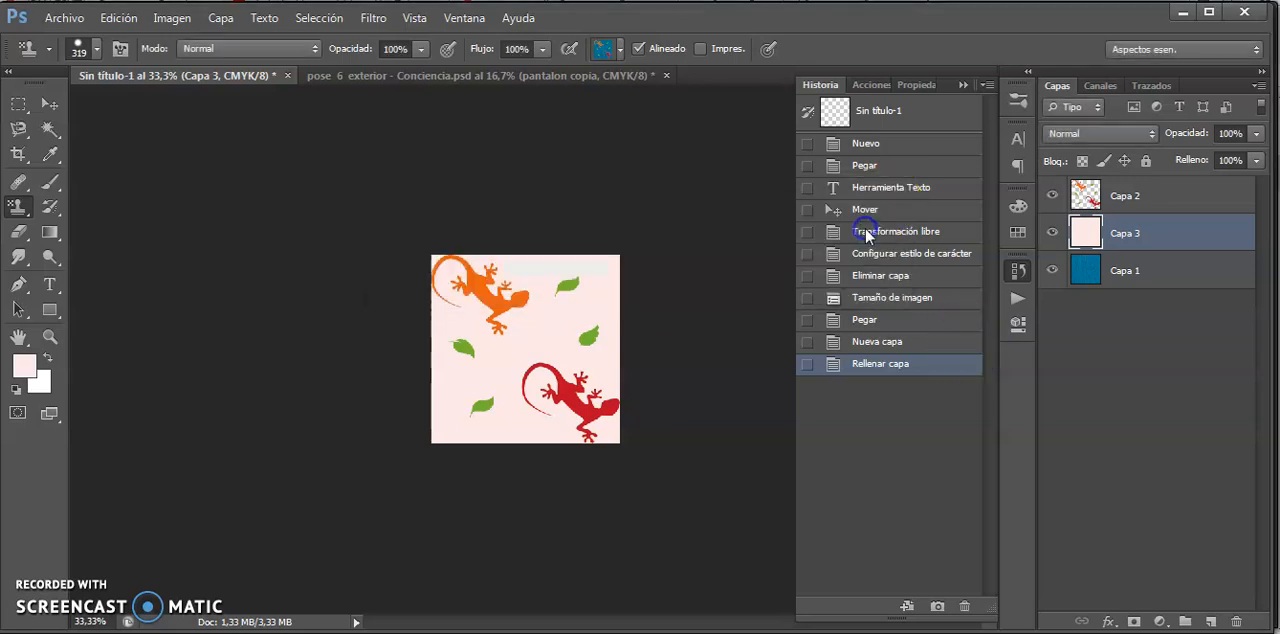
# - Return to the fashion illustration and stamp the pale pink lizard pattern over the whole denim trouser leg
pyautogui.click(365, 76)
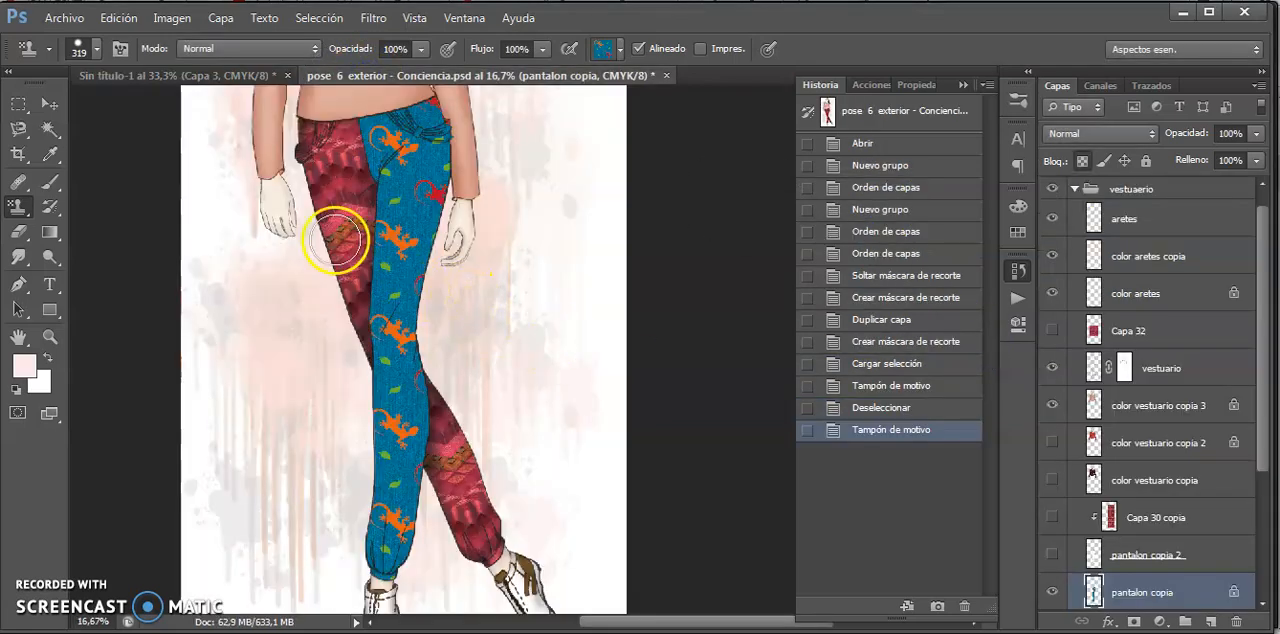
pyautogui.click(612, 48)
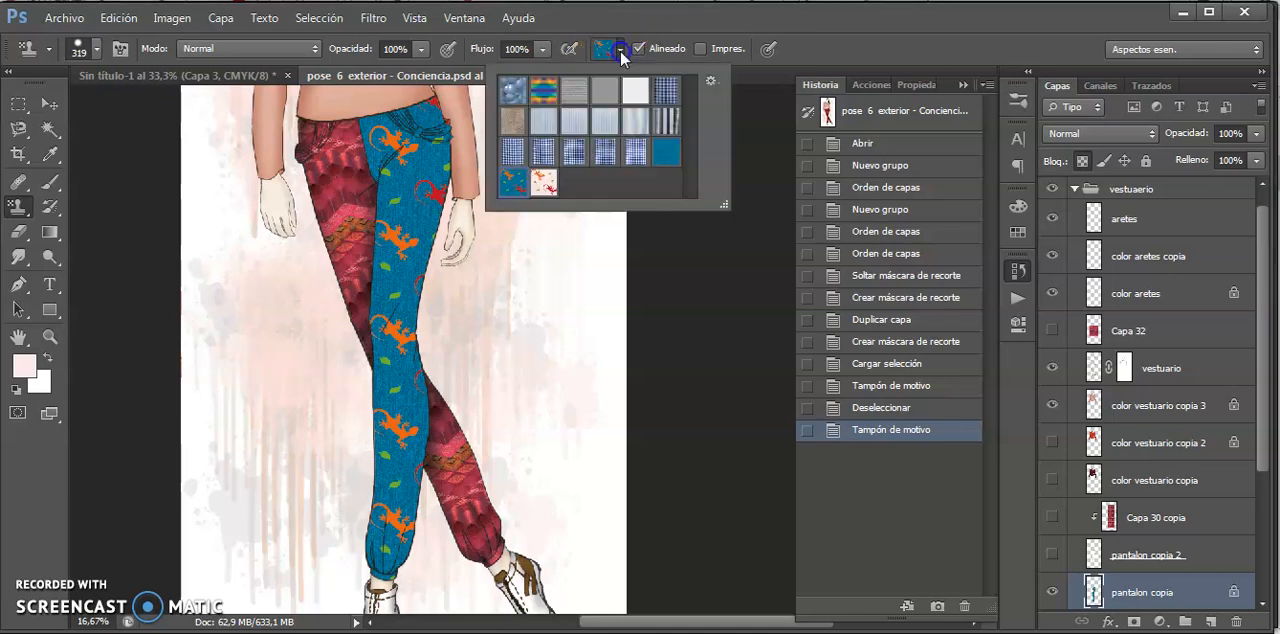
pyautogui.click(543, 182)
pyautogui.moveTo(395, 141)
pyautogui.mouseDown()
pyautogui.moveTo(382, 207)
pyautogui.moveTo(364, 200)
pyautogui.moveTo(455, 146)
pyautogui.moveTo(356, 291)
pyautogui.moveTo(329, 359)
pyautogui.moveTo(331, 393)
pyautogui.moveTo(427, 353)
pyautogui.moveTo(411, 368)
pyautogui.moveTo(424, 270)
pyautogui.moveTo(380, 377)
pyautogui.moveTo(387, 464)
pyautogui.moveTo(353, 528)
pyautogui.moveTo(418, 475)
pyautogui.moveTo(361, 547)
pyautogui.moveTo(396, 582)
pyautogui.mouseUp()
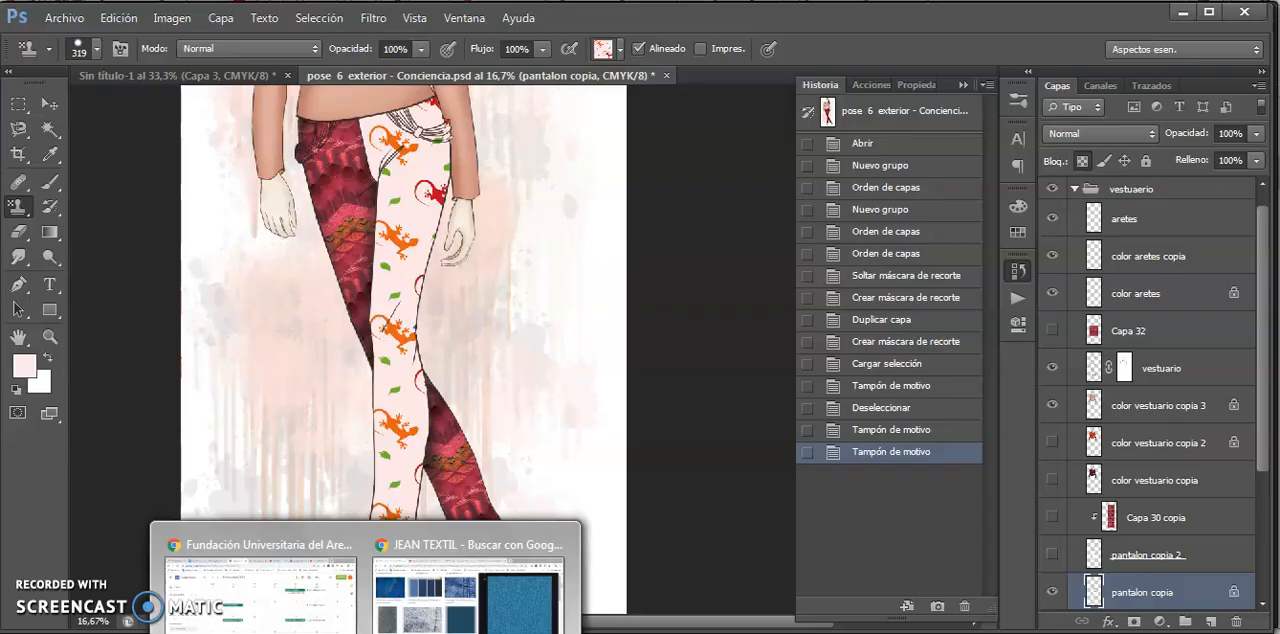
# - Switch to Chrome to view the denim texture in the JEAN TEXTIL image results, and return to Photoshop
pyautogui.click(500, 600)
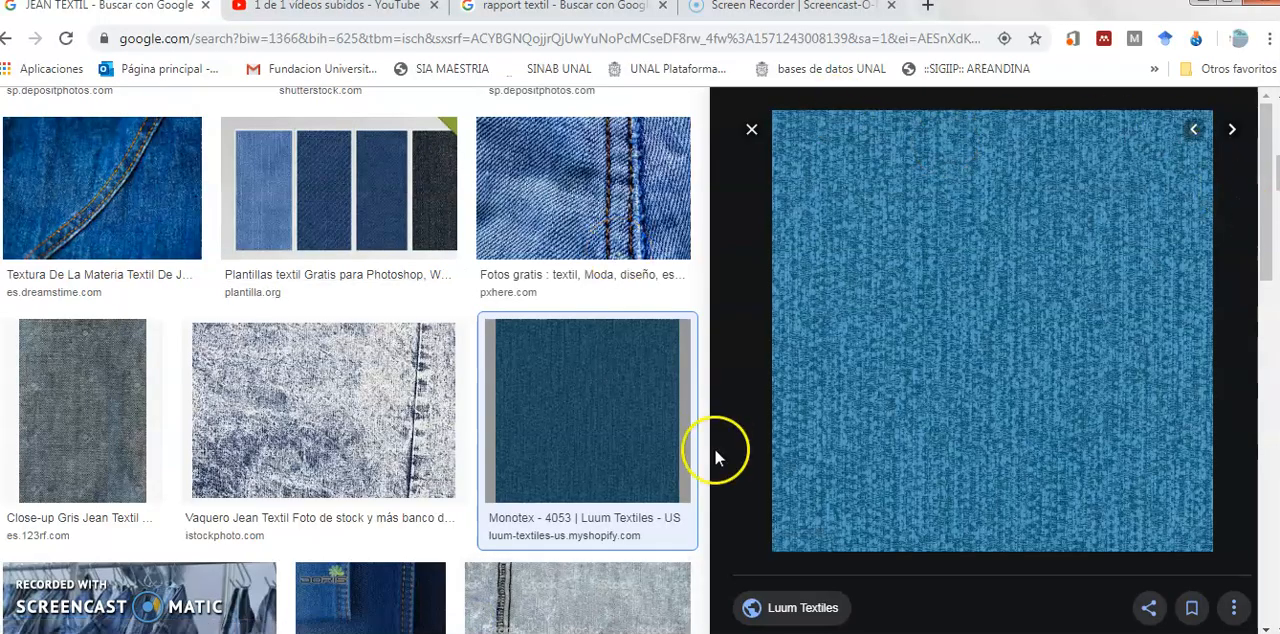
pyautogui.hotkey('alt', 'Tab')
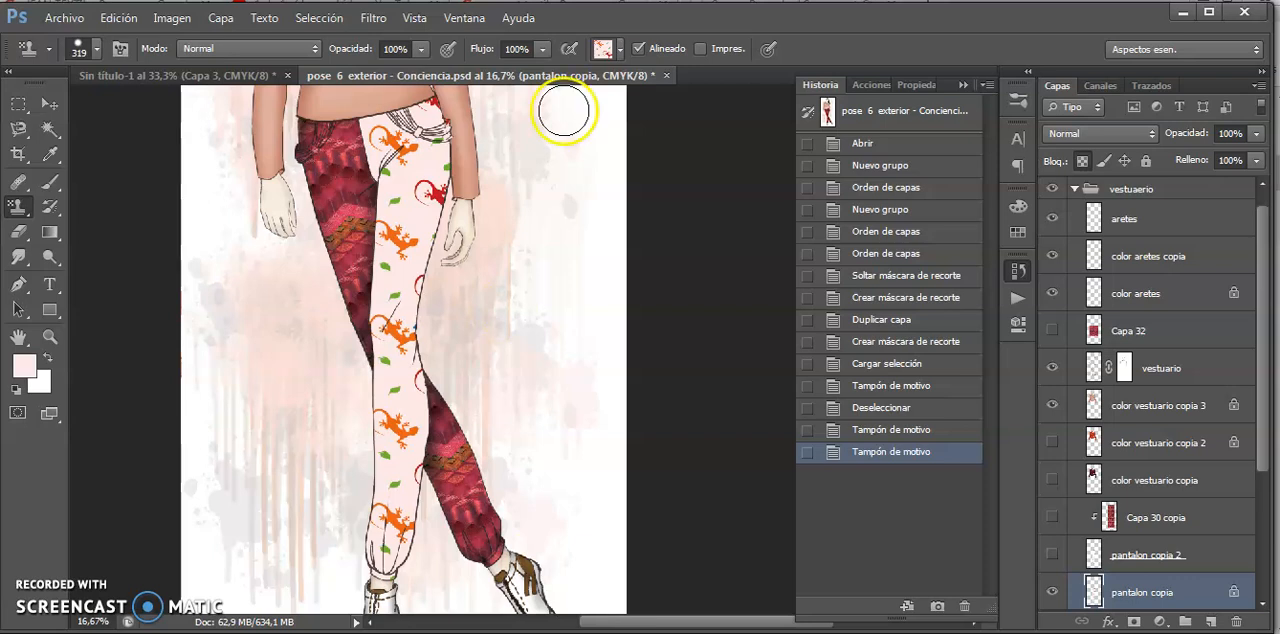
# - Stamp the light blue striped fabric pattern over the whole lizard-printed trouser leg
pyautogui.click(617, 46)
pyautogui.click(537, 125)
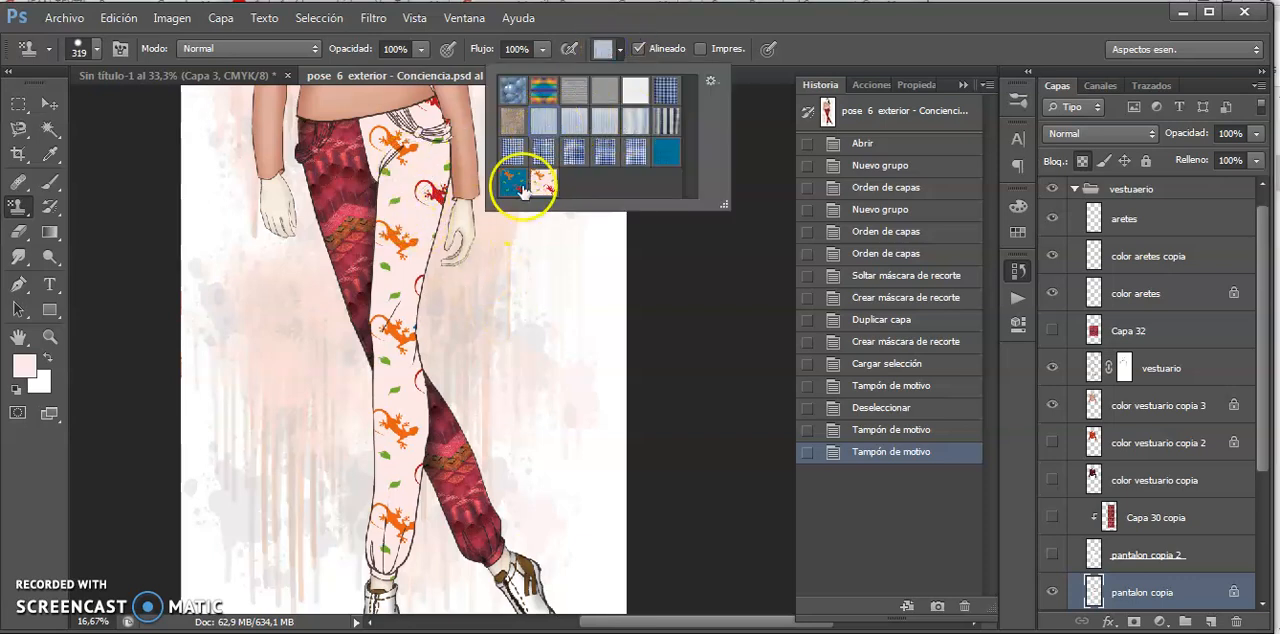
pyautogui.press('Return')
pyautogui.moveTo(402, 132)
pyautogui.mouseDown()
pyautogui.moveTo(370, 139)
pyautogui.moveTo(385, 153)
pyautogui.moveTo(437, 141)
pyautogui.moveTo(381, 224)
pyautogui.moveTo(453, 210)
pyautogui.moveTo(372, 344)
pyautogui.moveTo(394, 337)
pyautogui.moveTo(391, 382)
pyautogui.moveTo(433, 378)
pyautogui.moveTo(353, 453)
pyautogui.moveTo(346, 561)
pyautogui.moveTo(418, 481)
pyautogui.moveTo(406, 591)
pyautogui.mouseUp()
# - Stamp the navy and light blue gingham pattern over the knee area of the striped trouser leg at 100% zoom
pyautogui.scroll(2, 409, 255)
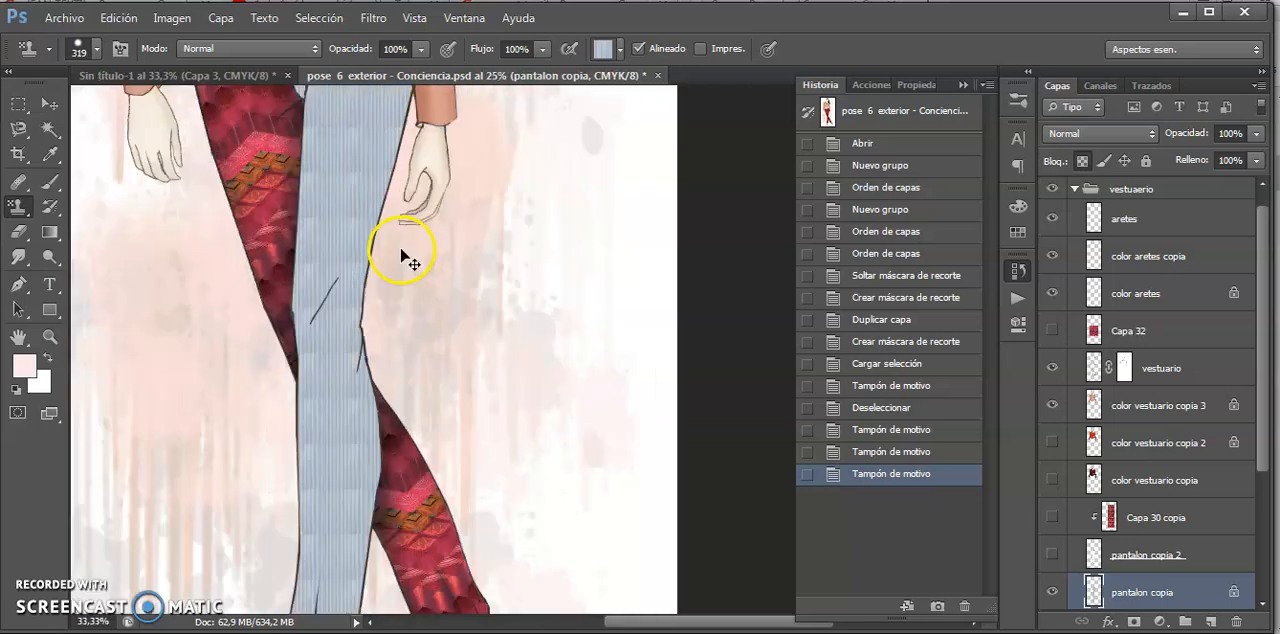
pyautogui.scroll(1, 401, 250)
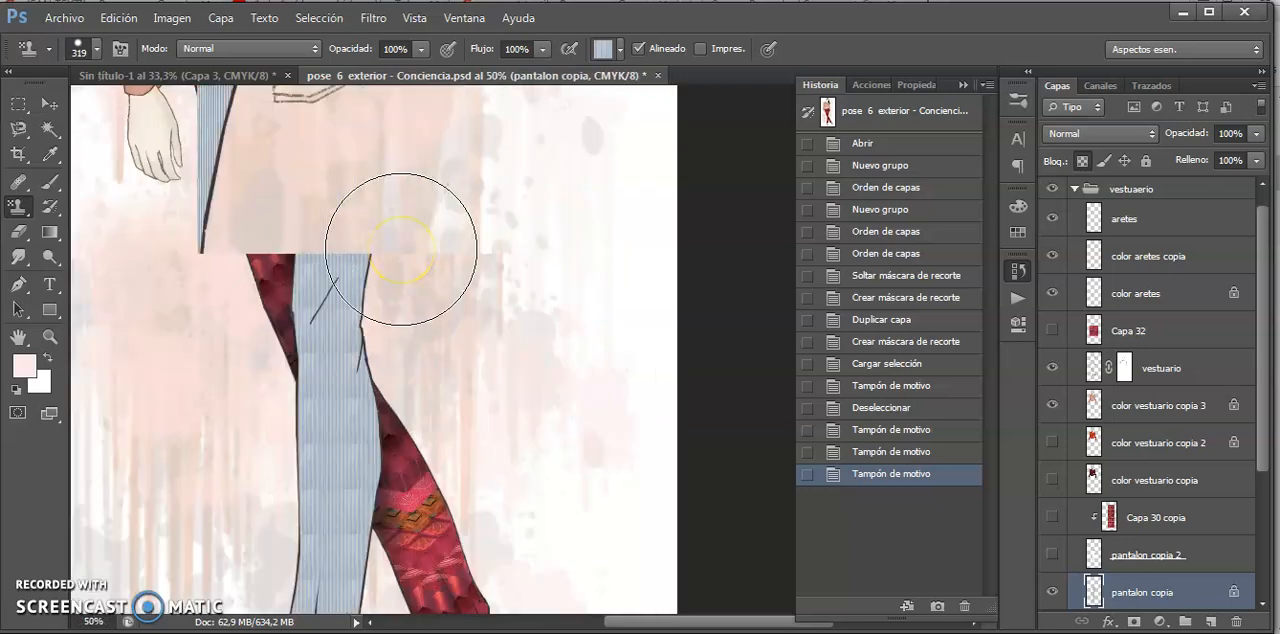
pyautogui.scroll(2, 400, 248)
pyautogui.press('space')
pyautogui.moveTo(188, 333); pyautogui.dragTo(707, 402)
pyautogui.moveTo(314, 391); pyautogui.dragTo(402, 380)
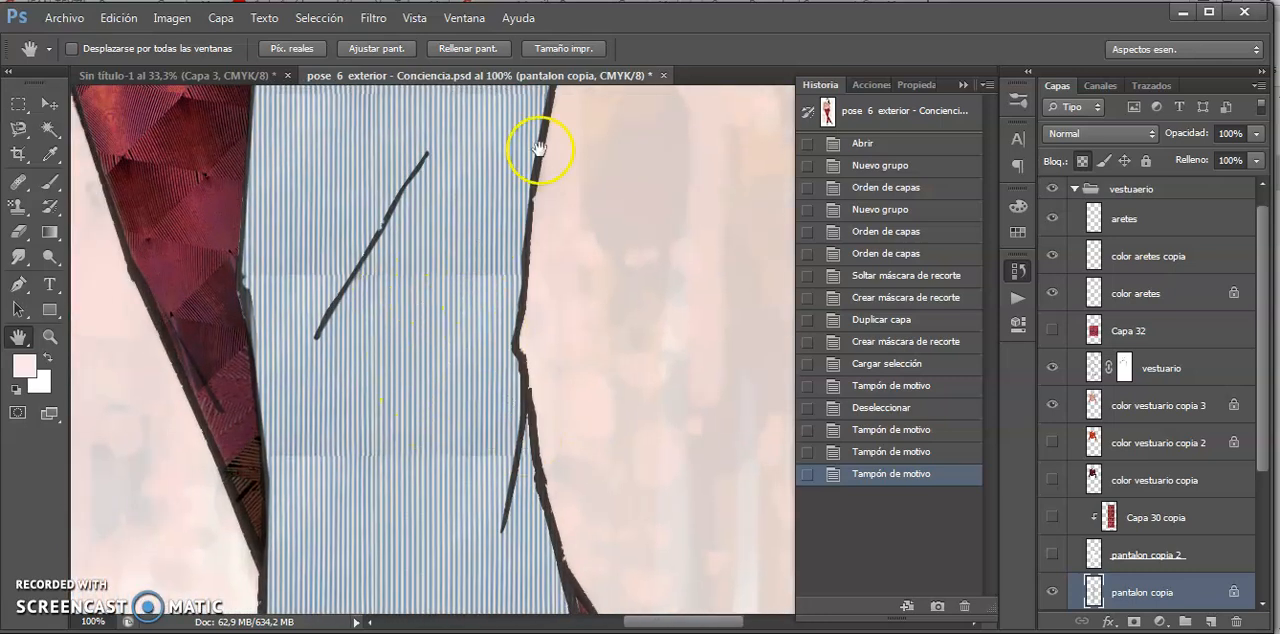
pyautogui.press('s')
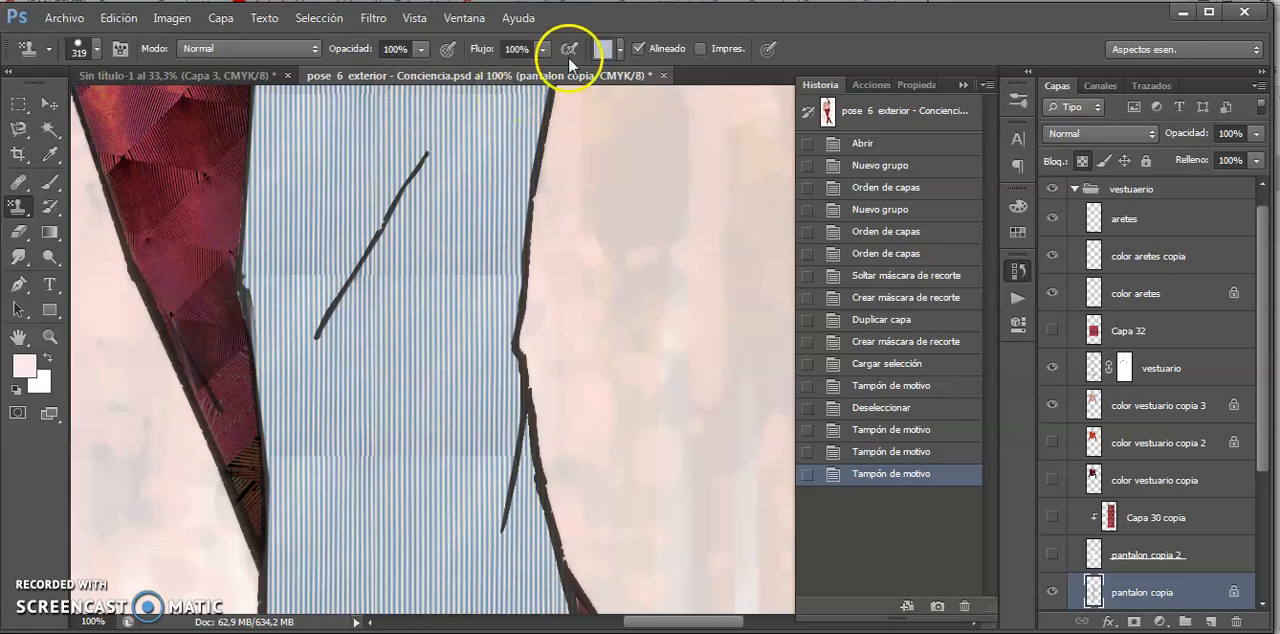
pyautogui.click(619, 53)
pyautogui.click(666, 92)
pyautogui.click(344, 244)
pyautogui.moveTo(344, 244)
pyautogui.mouseDown()
pyautogui.moveTo(344, 322)
pyautogui.moveTo(434, 325)
pyautogui.moveTo(491, 397)
pyautogui.moveTo(346, 434)
pyautogui.mouseUp()
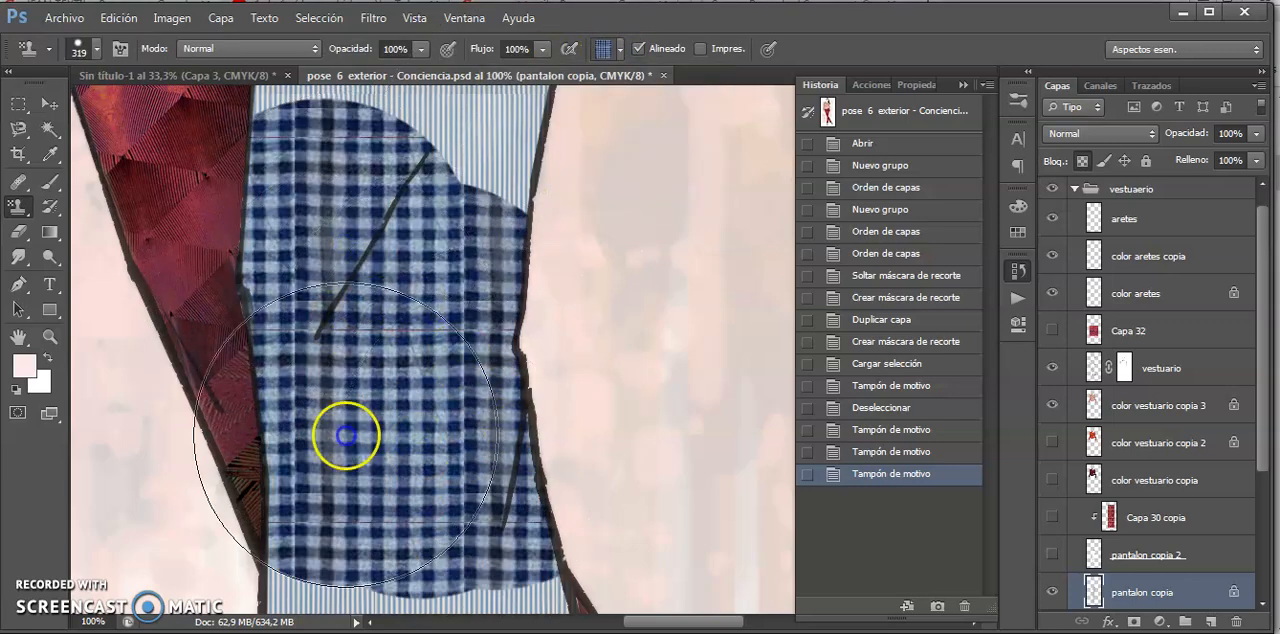
pyautogui.click(402, 476)
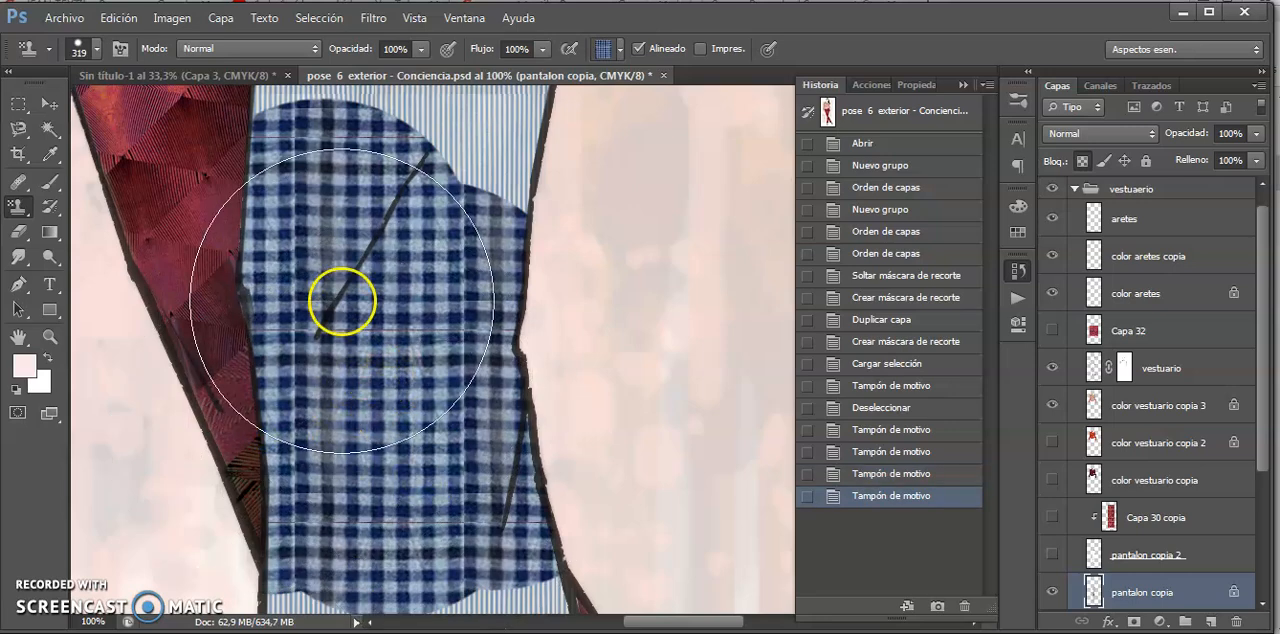
# - Stamp the navy, white and green plaid pattern over the knee area, extending it up the thigh and down the lower leg
pyautogui.click(619, 52)
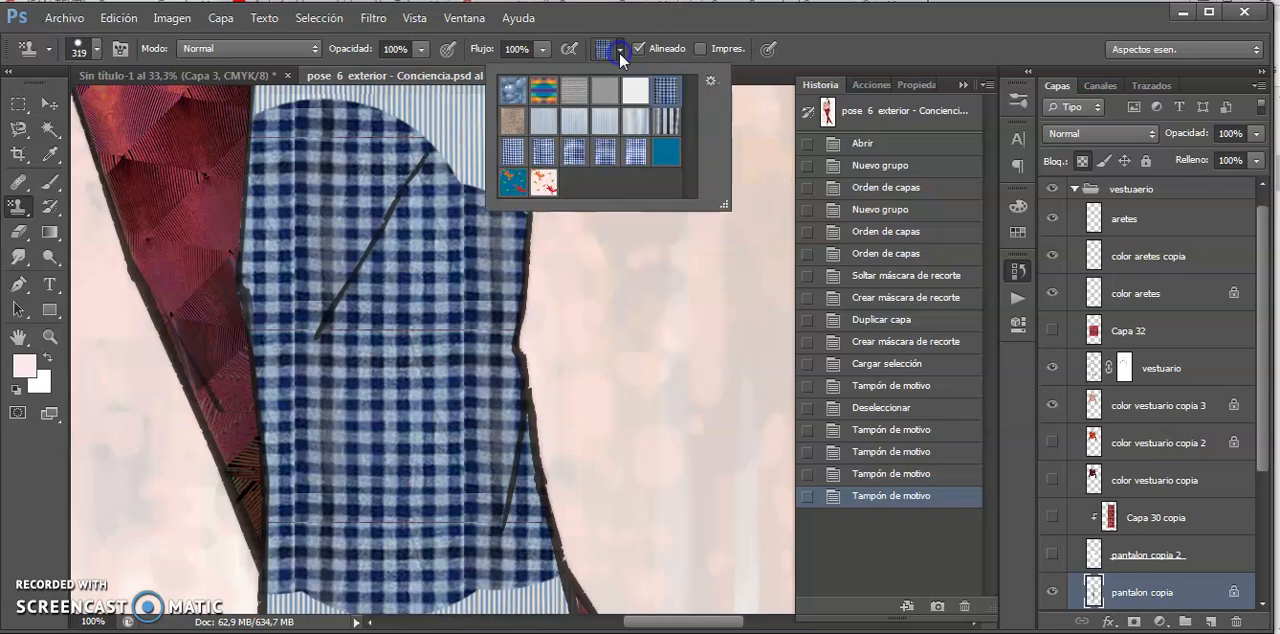
pyautogui.click(666, 121)
pyautogui.moveTo(278, 311)
pyautogui.mouseDown()
pyautogui.moveTo(343, 263)
pyautogui.moveTo(443, 334)
pyautogui.moveTo(486, 514)
pyautogui.moveTo(337, 505)
pyautogui.moveTo(403, 515)
pyautogui.mouseUp()
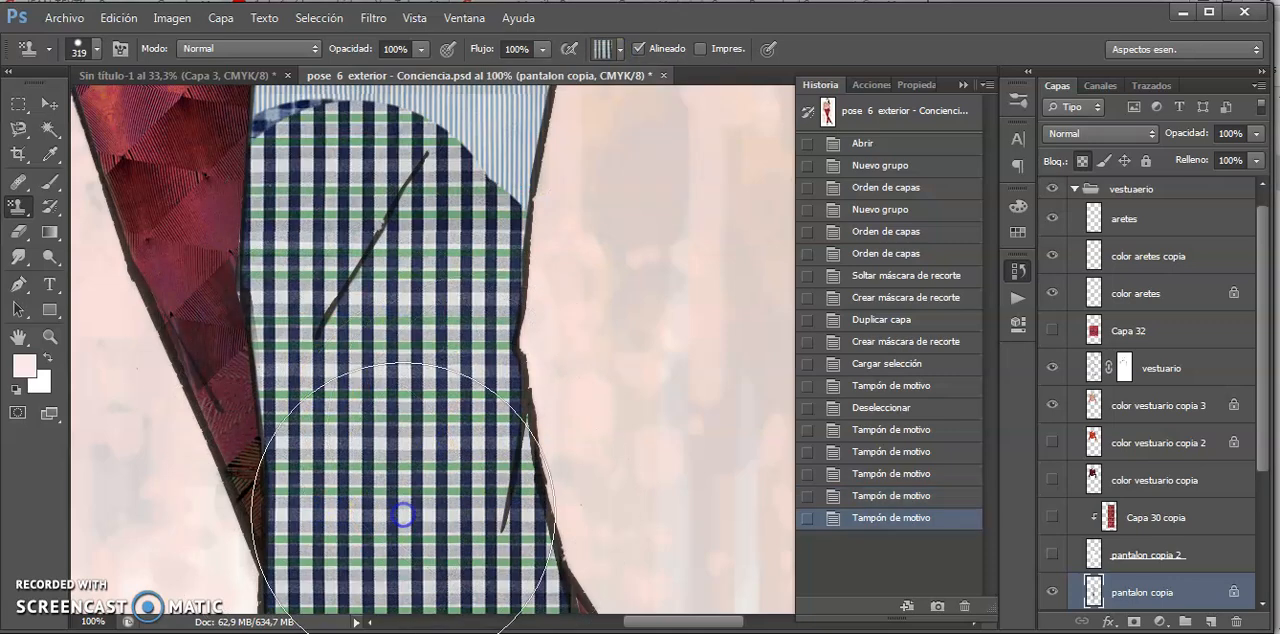
pyautogui.hotkey('ctrl', '-')
pyautogui.hotkey('ctrl', '-')
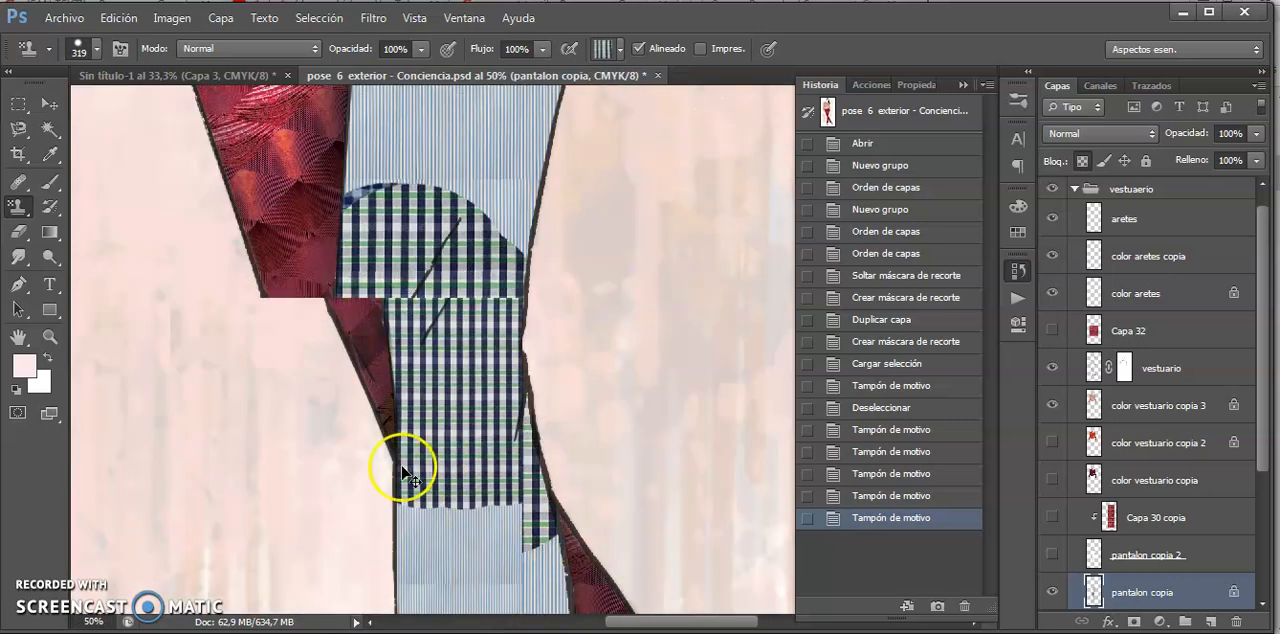
pyautogui.click(446, 503)
pyautogui.click(452, 192)
pyautogui.moveTo(452, 192)
pyautogui.mouseDown()
pyautogui.moveTo(475, 154)
pyautogui.moveTo(521, 254)
pyautogui.moveTo(561, 205)
pyautogui.moveTo(530, 276)
pyautogui.mouseUp()
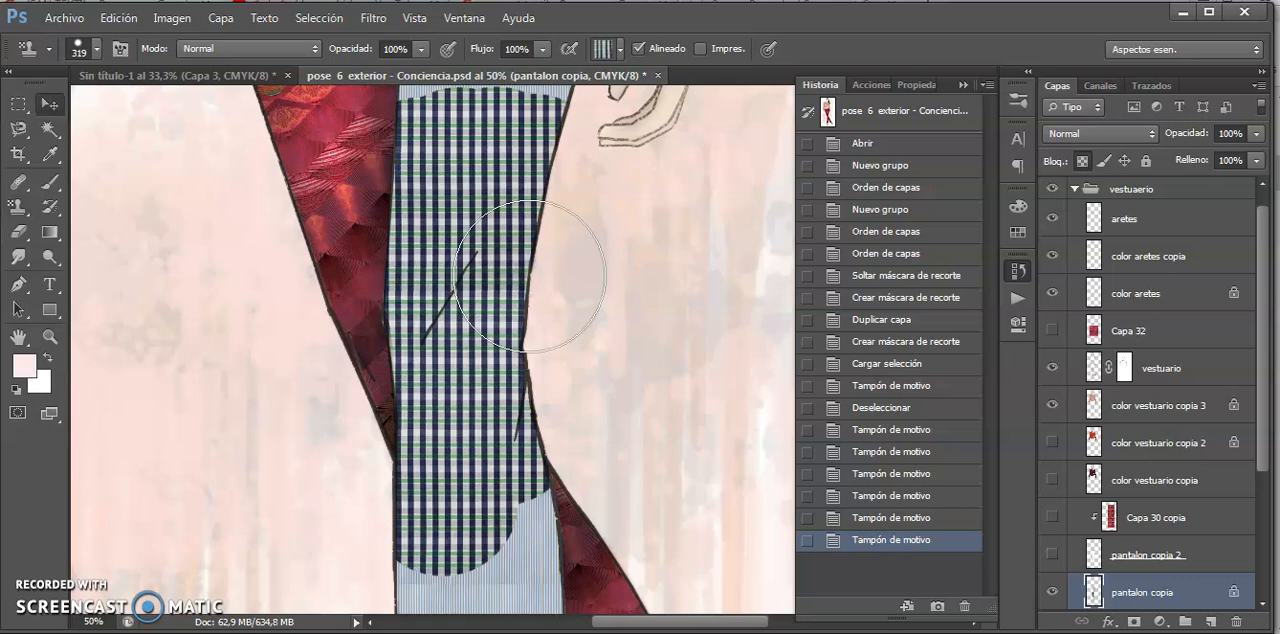
pyautogui.press('space')
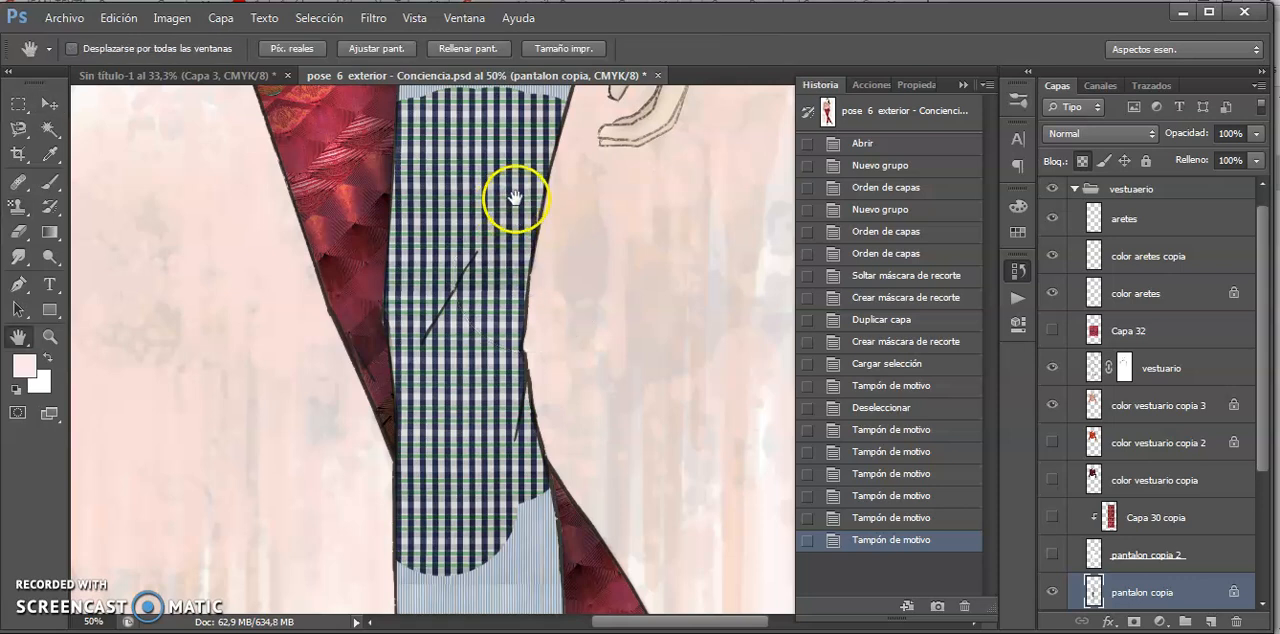
pyautogui.moveTo(514, 197); pyautogui.dragTo(503, 389)
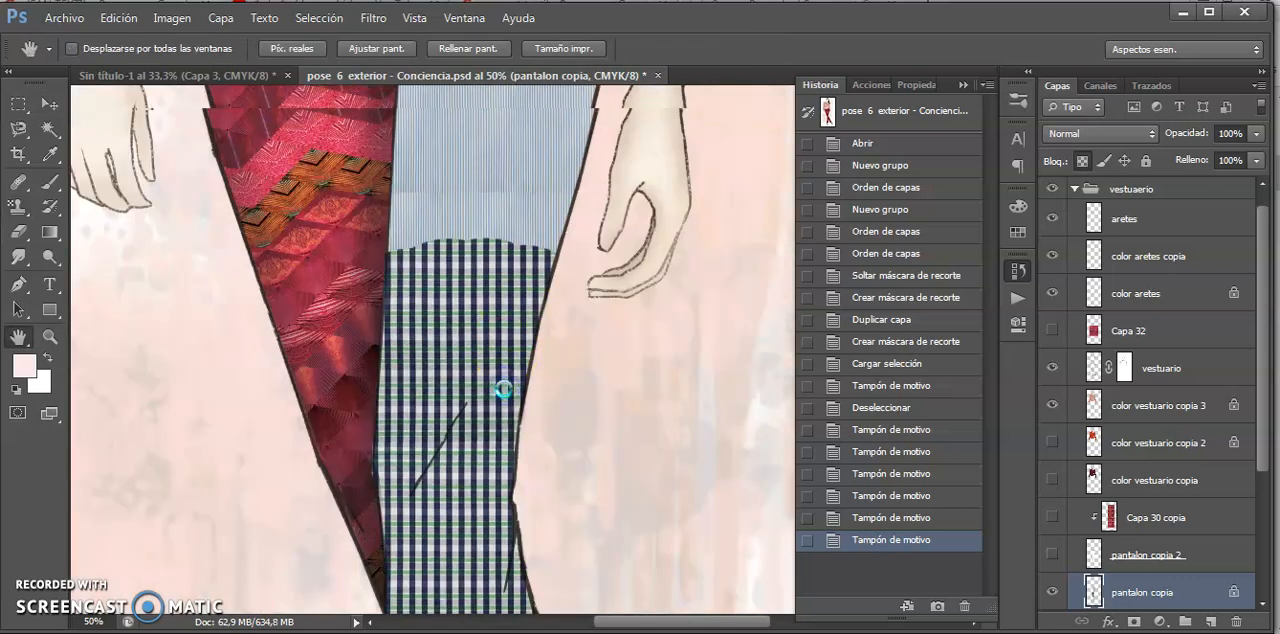
# - Switch to the motivos - textil.ai document in Illustrator
pyautogui.hotkey('ctrl', '-')
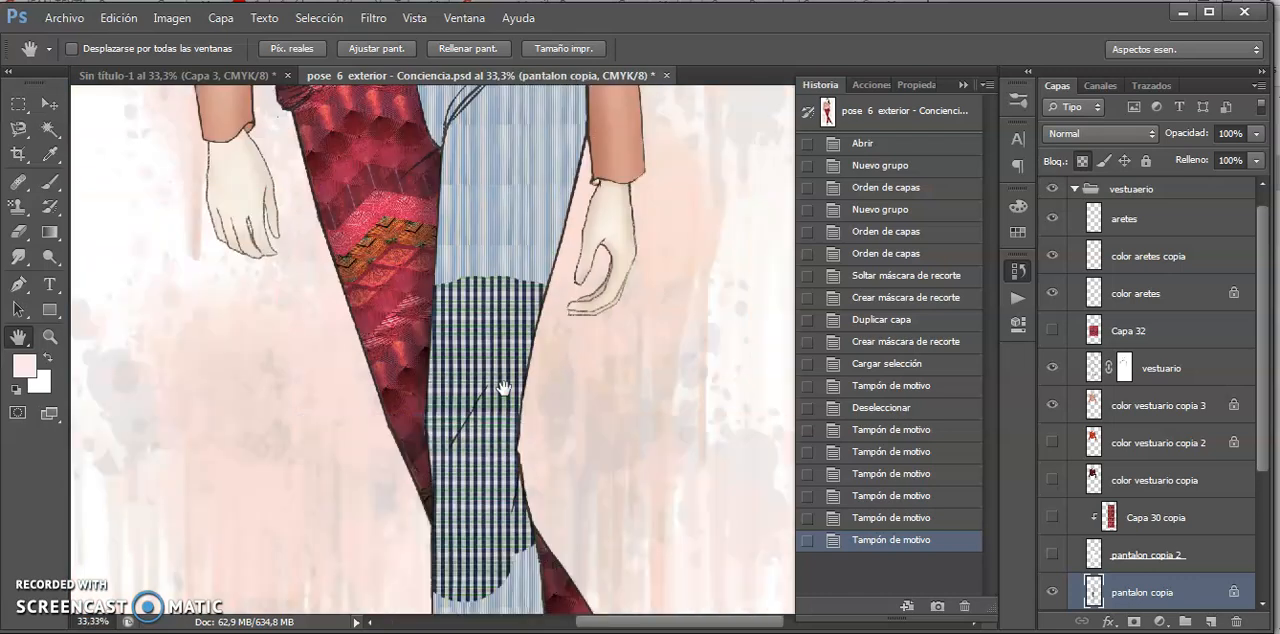
pyautogui.hotkey('ctrl', '-')
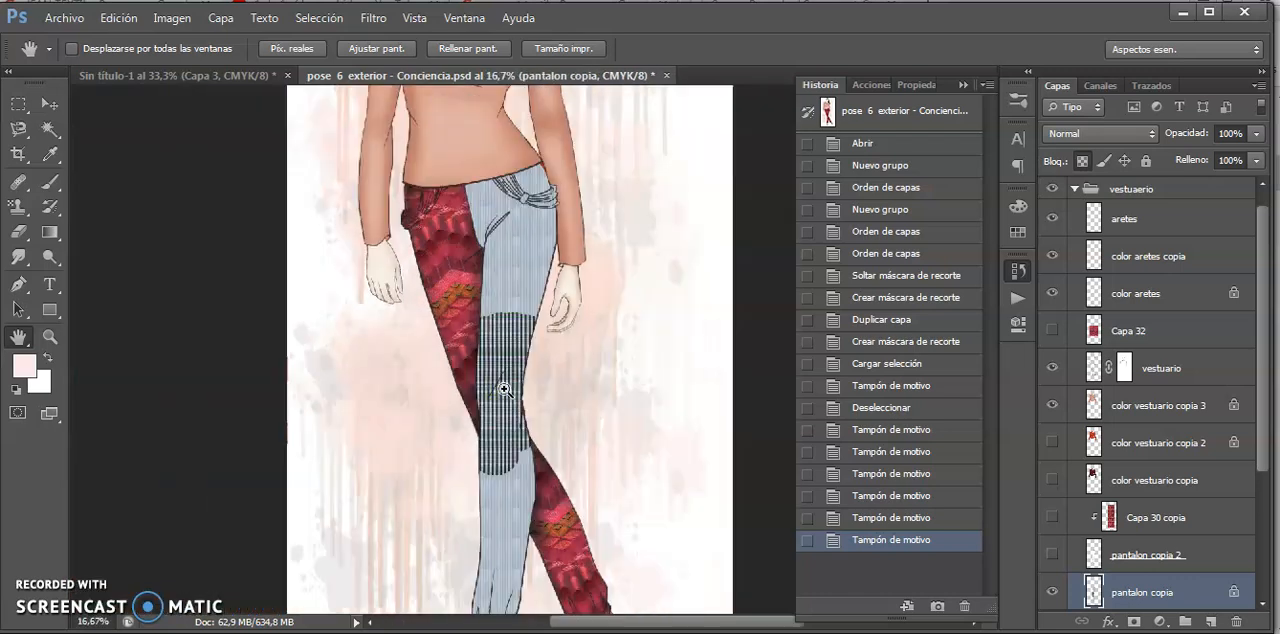
pyautogui.hotkey('ctrl', '-')
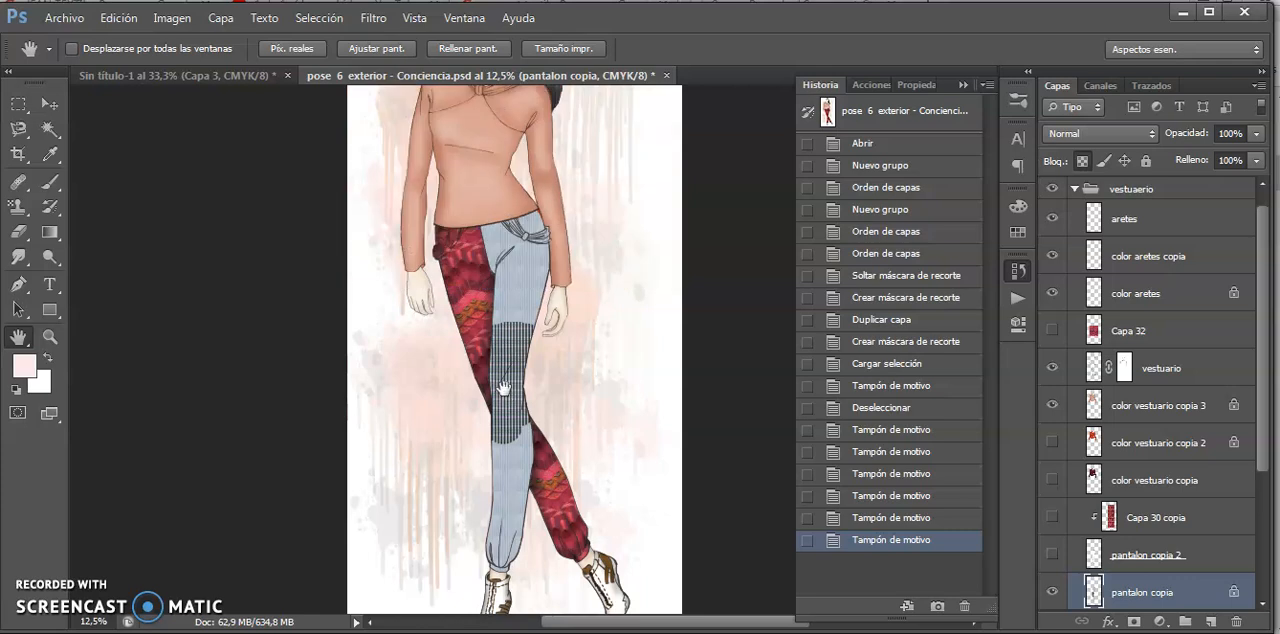
pyautogui.click(346, 83)
pyautogui.click(543, 631)
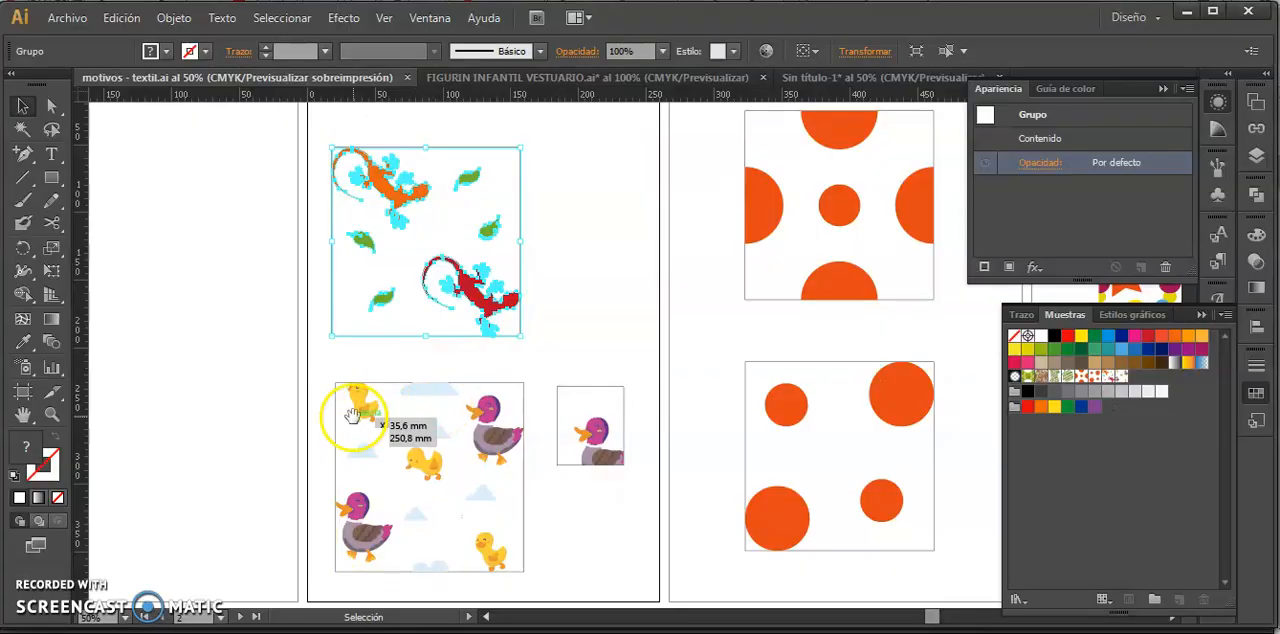
# - Lock the duck motif's background path in layer motivo 2, select only the duck group and copy it
pyautogui.moveTo(367, 421); pyautogui.dragTo(528, 580)
pyautogui.click(1255, 156)
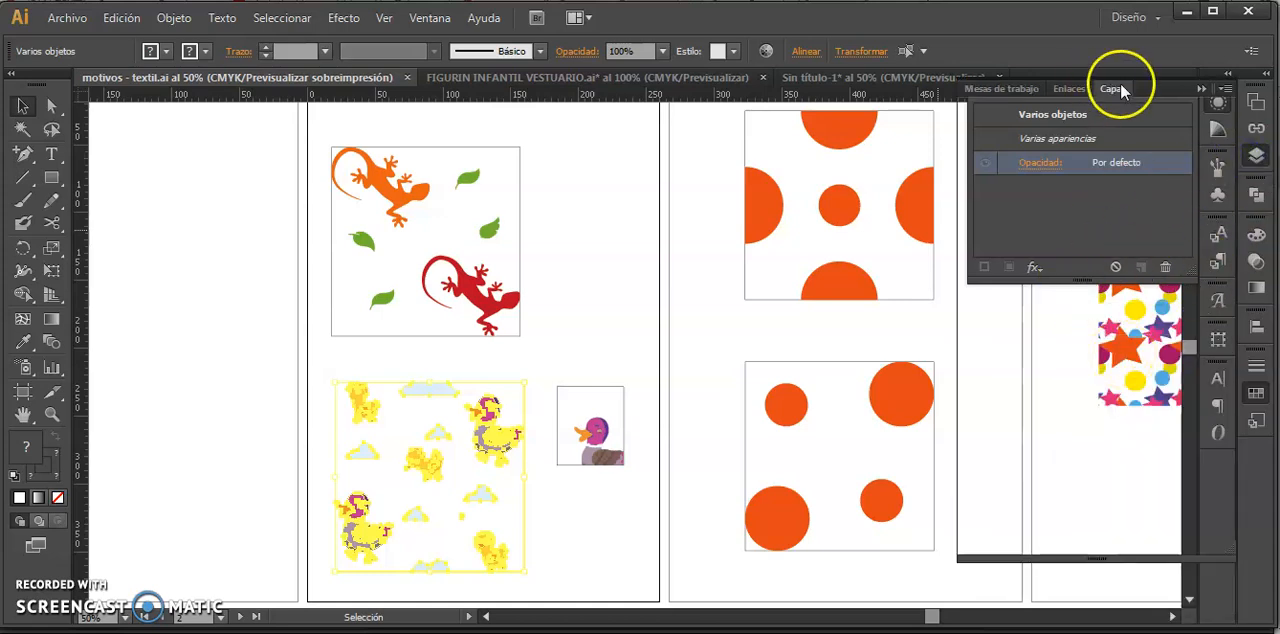
pyautogui.click(1112, 88)
pyautogui.click(992, 175)
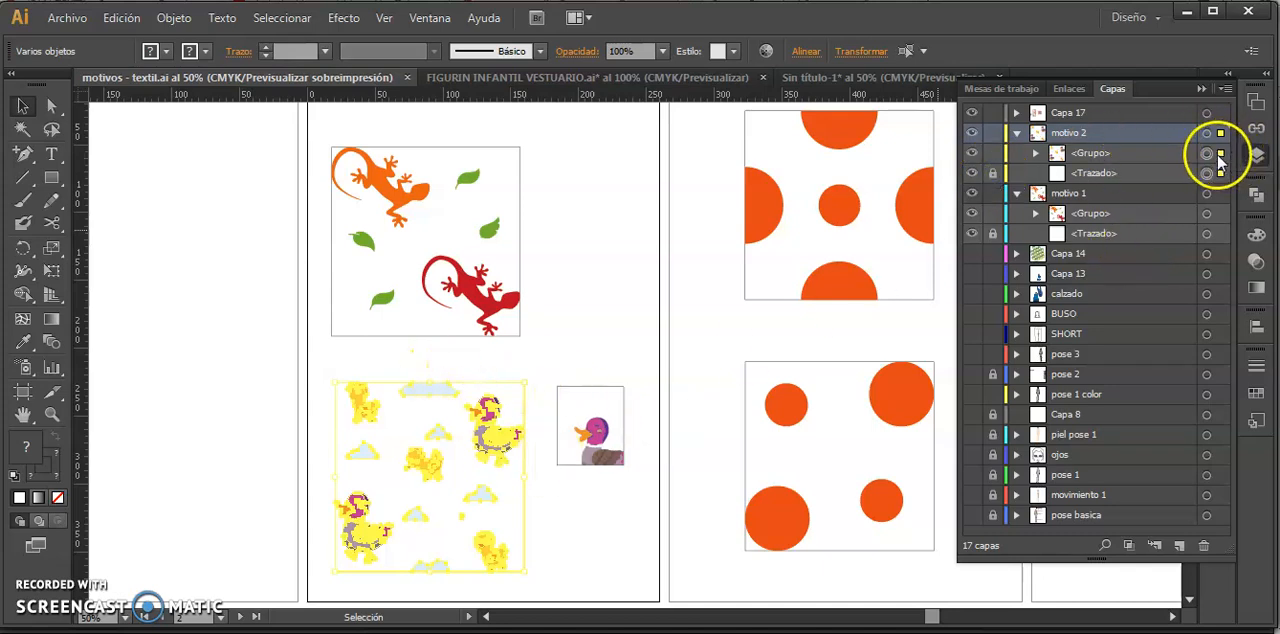
pyautogui.click(1220, 153)
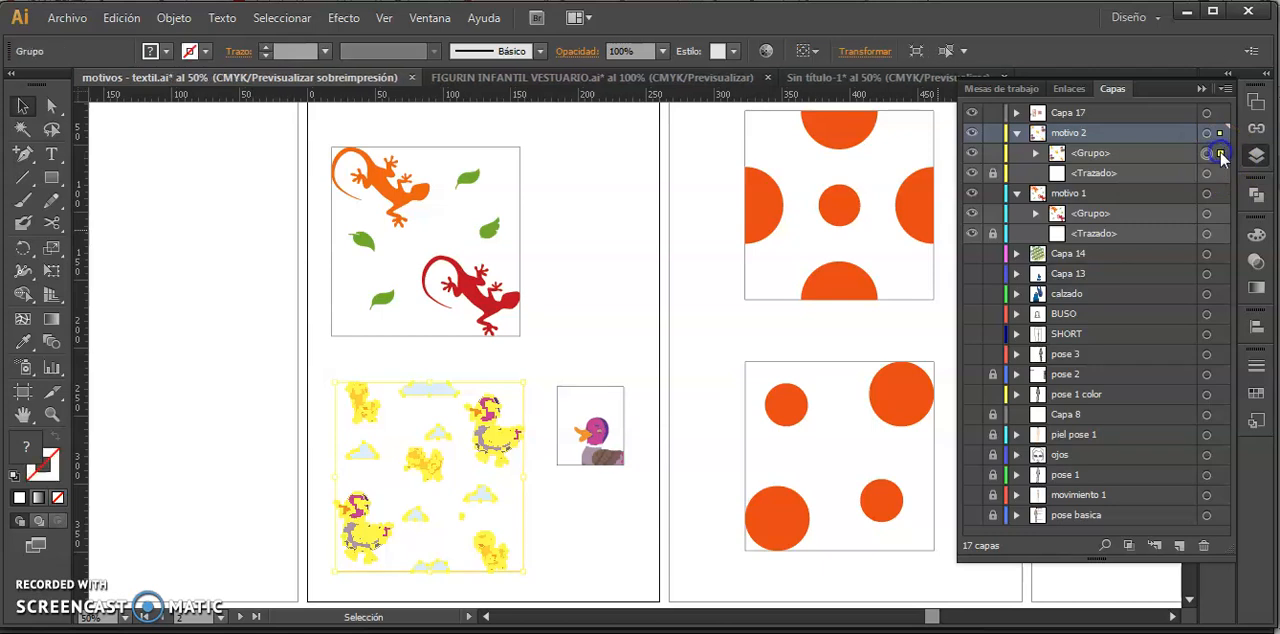
pyautogui.press('a')
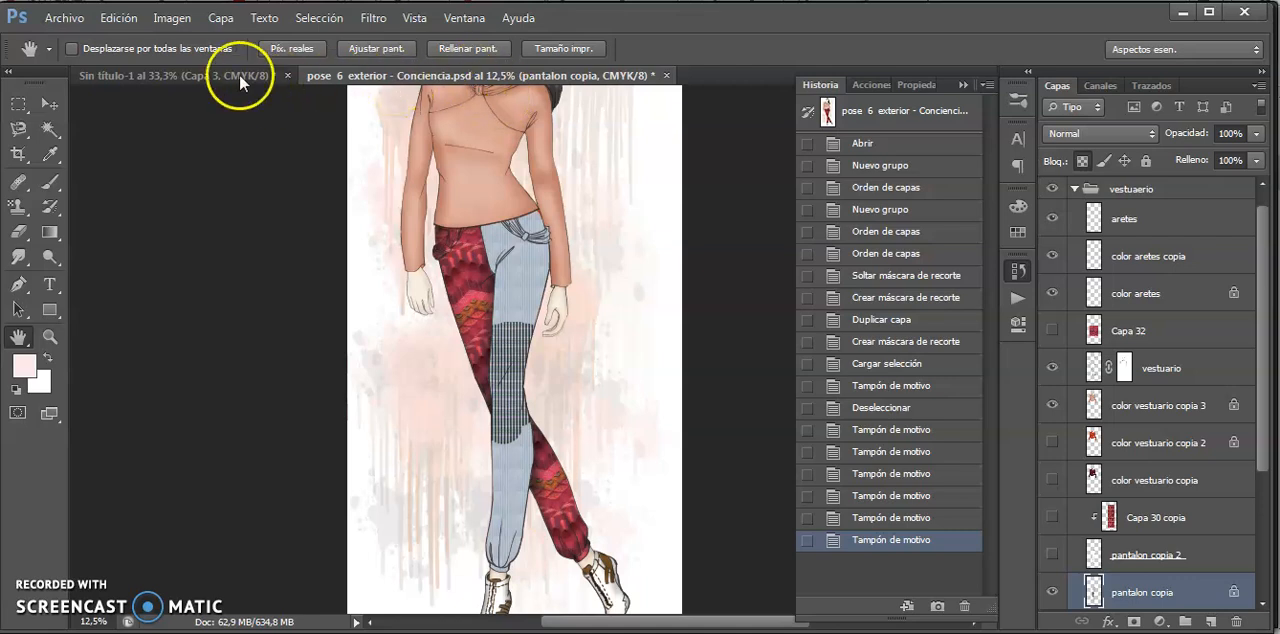
# - Return to Photoshop and paste the duck motif as pixels into the Sin título-1 pattern document
pyautogui.click(235, 75)
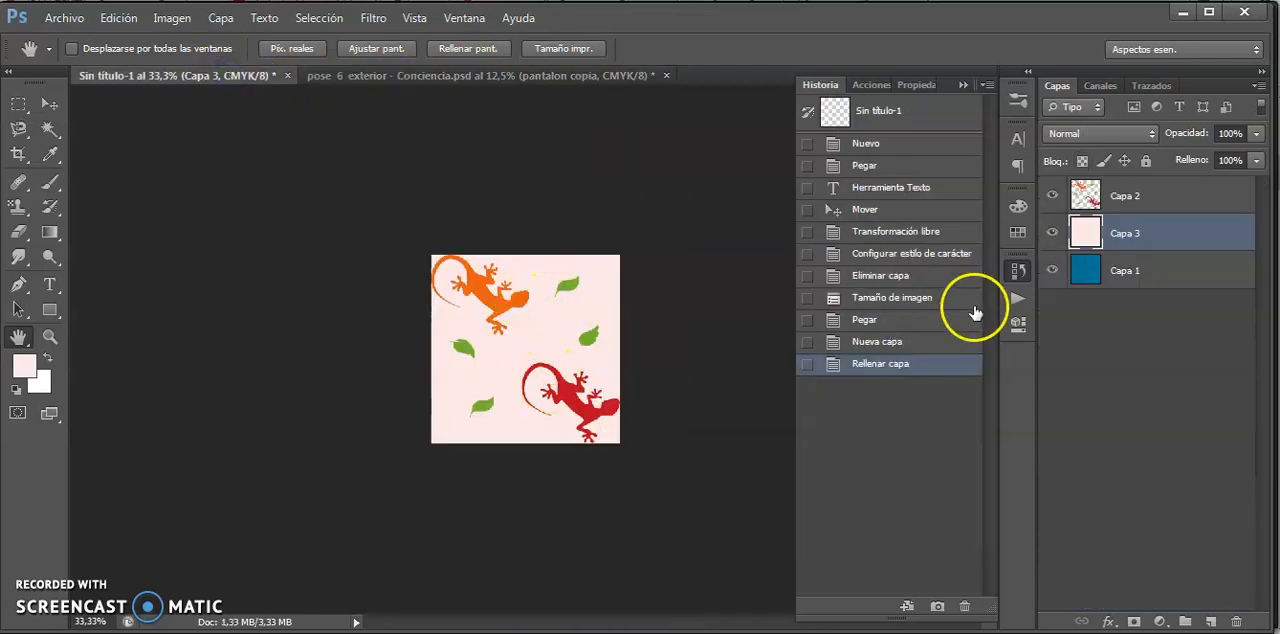
pyautogui.hotkey('ctrl', 'v')
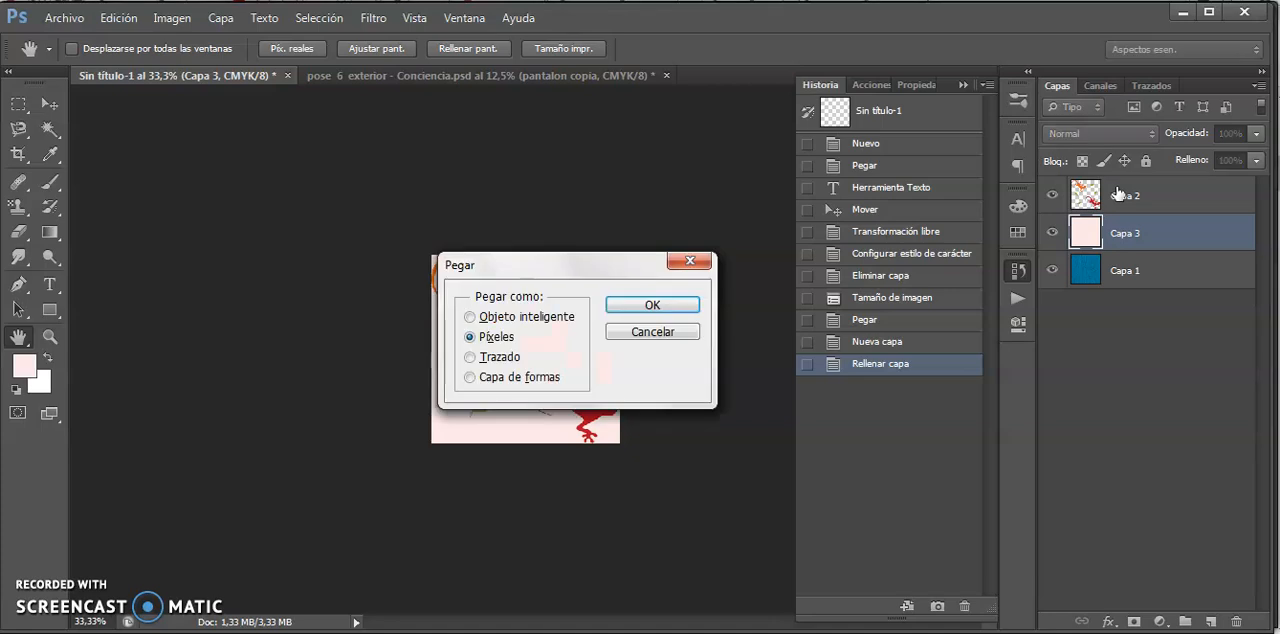
pyautogui.click(655, 302)
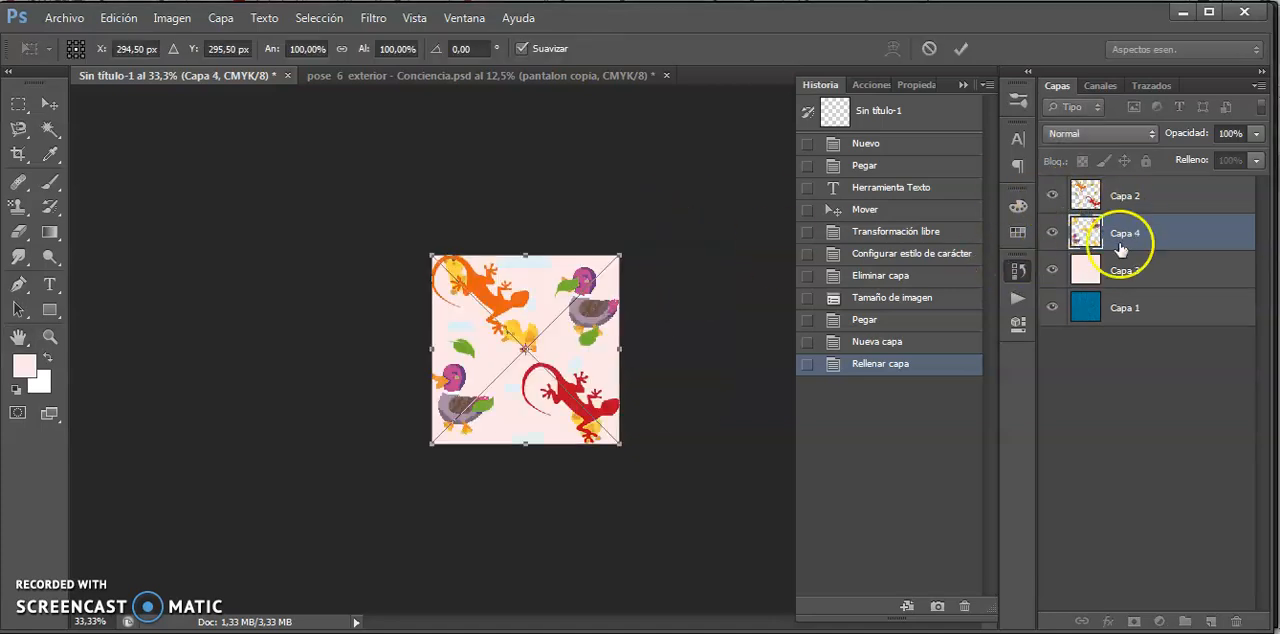
pyautogui.press('Return')
# - Hide the lizard and pink fill layers and define the duck-printed denim tile as a pattern named "patos"
pyautogui.click(1052, 195)
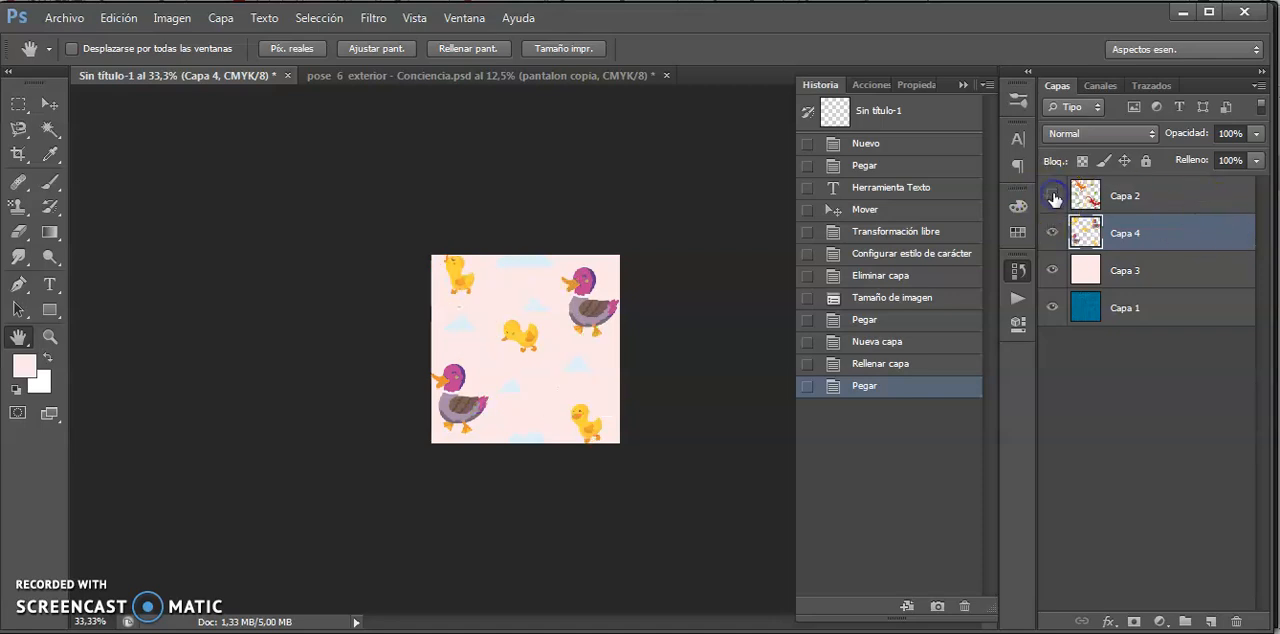
pyautogui.click(1052, 270)
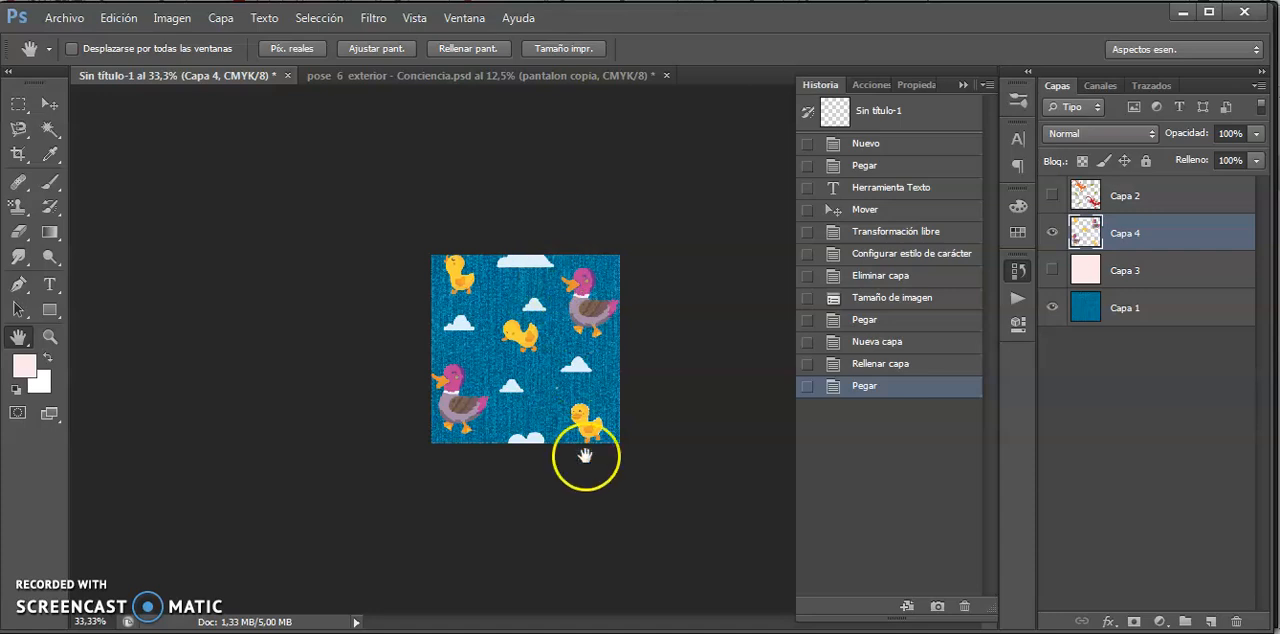
pyautogui.click(119, 18)
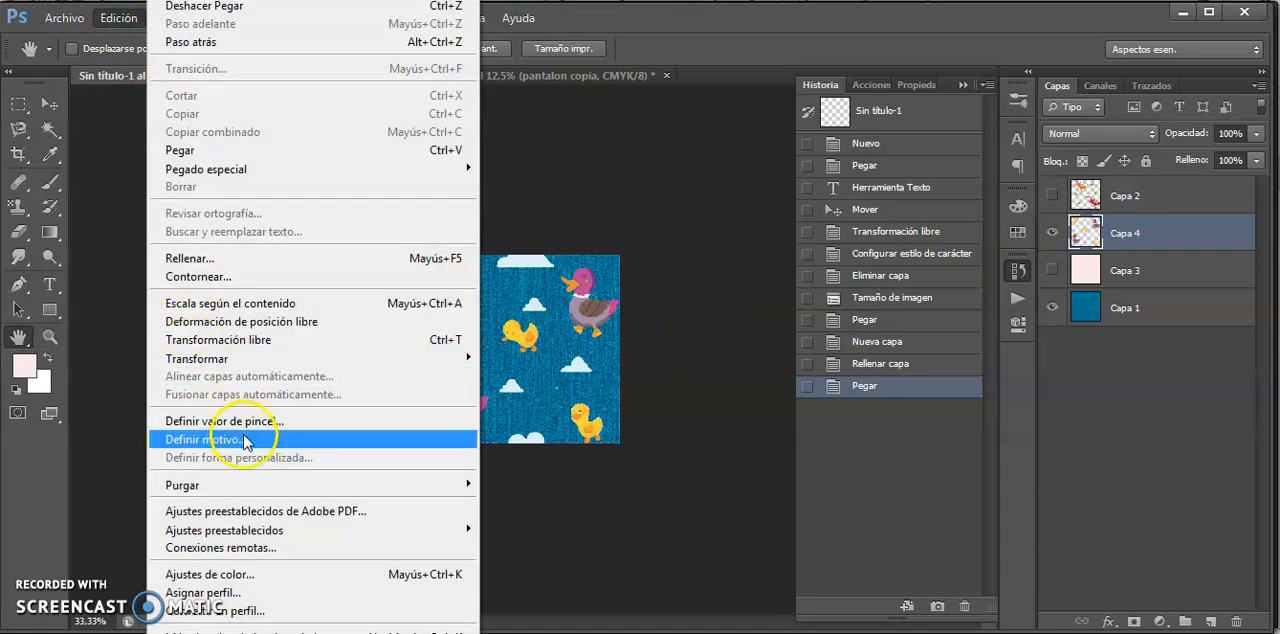
pyautogui.click(245, 440)
pyautogui.write('patos')
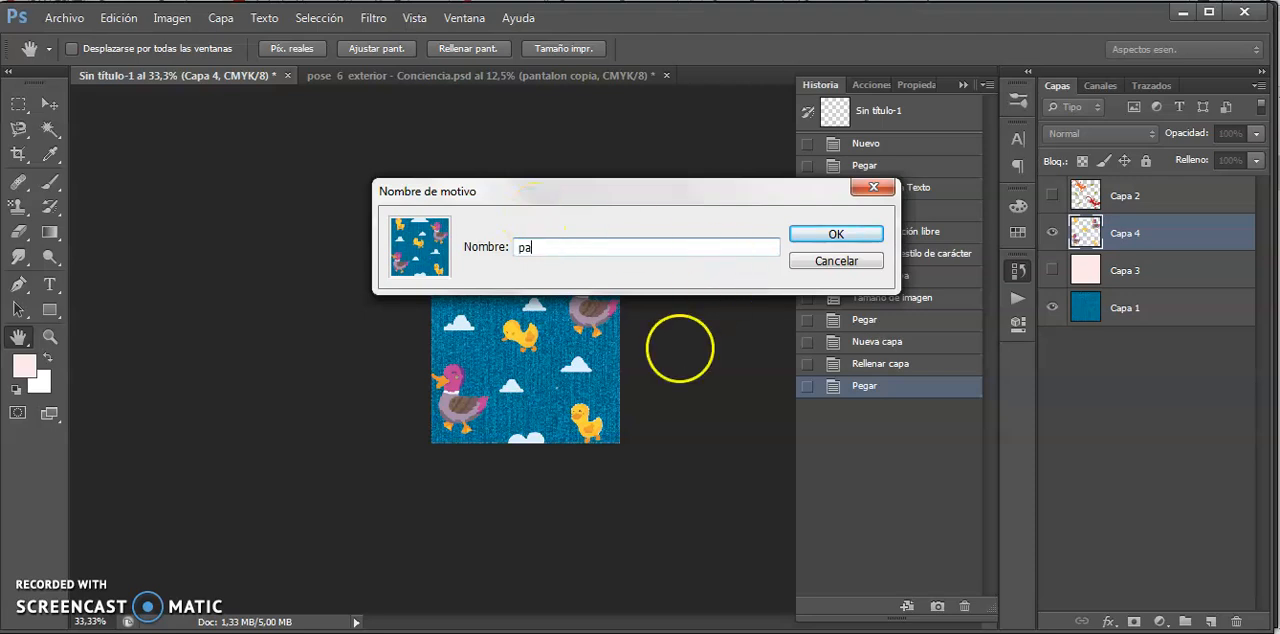
pyautogui.click(836, 233)
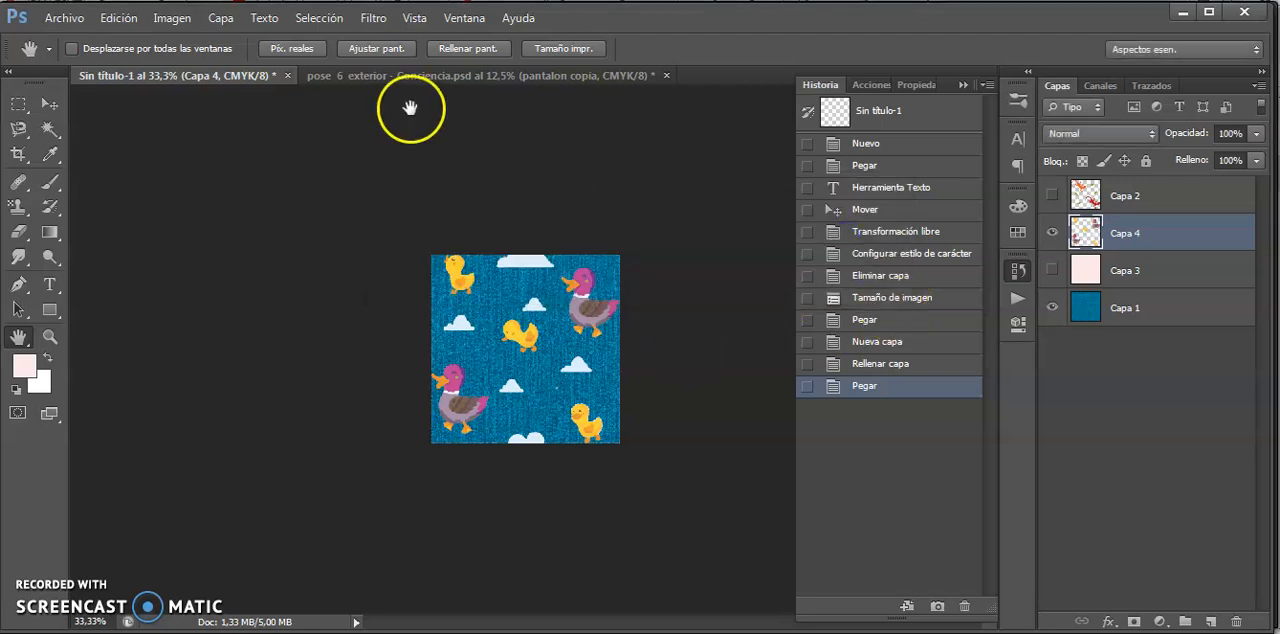
# - Stamp the patos duck pattern over the whole blue trouser leg in the pose 6 exterior document
pyautogui.click(342, 76)
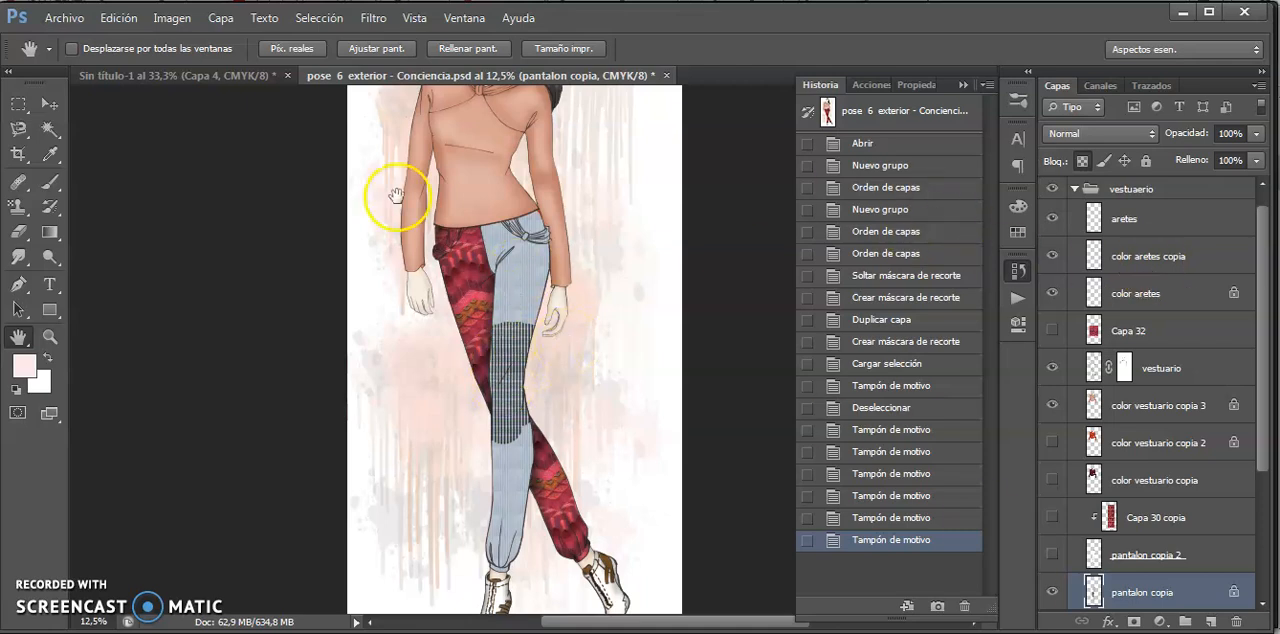
pyautogui.press('s')
pyautogui.click(620, 48)
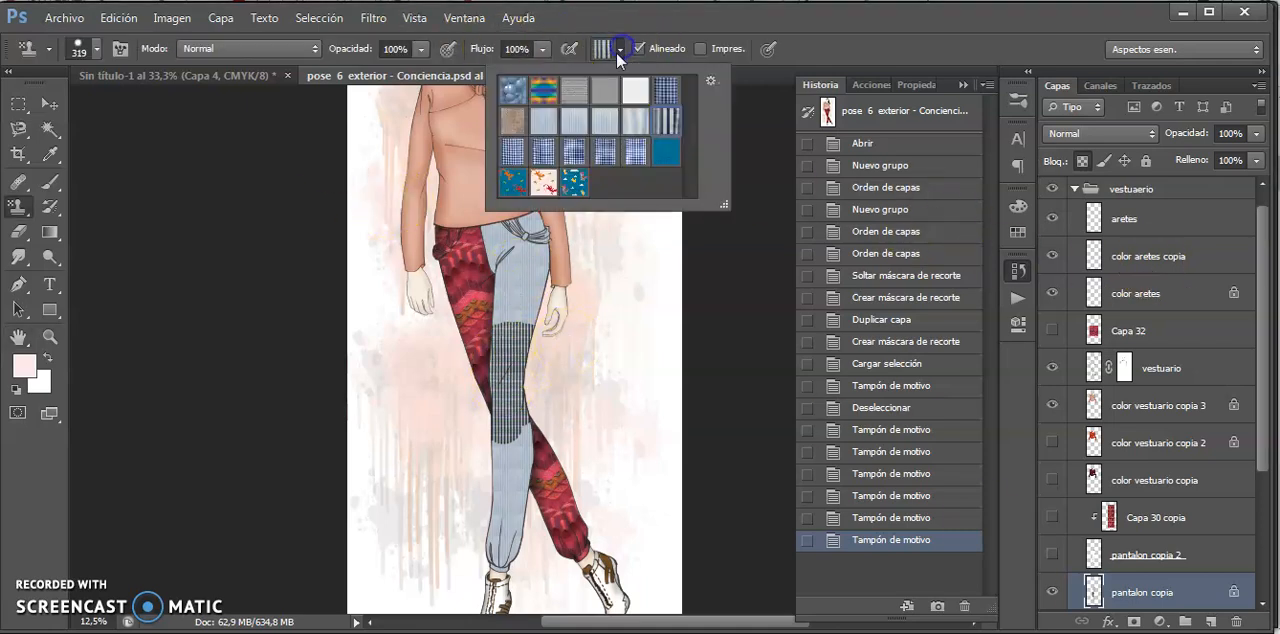
pyautogui.click(573, 184)
pyautogui.moveTo(531, 300)
pyautogui.mouseDown()
pyautogui.moveTo(520, 261)
pyautogui.moveTo(497, 290)
pyautogui.moveTo(490, 229)
pyautogui.moveTo(537, 236)
pyautogui.moveTo(532, 338)
pyautogui.moveTo(526, 226)
pyautogui.moveTo(506, 387)
pyautogui.moveTo(552, 262)
pyautogui.moveTo(536, 213)
pyautogui.moveTo(490, 451)
pyautogui.moveTo(509, 421)
pyautogui.moveTo(497, 516)
pyautogui.moveTo(522, 435)
pyautogui.moveTo(506, 543)
pyautogui.mouseUp()
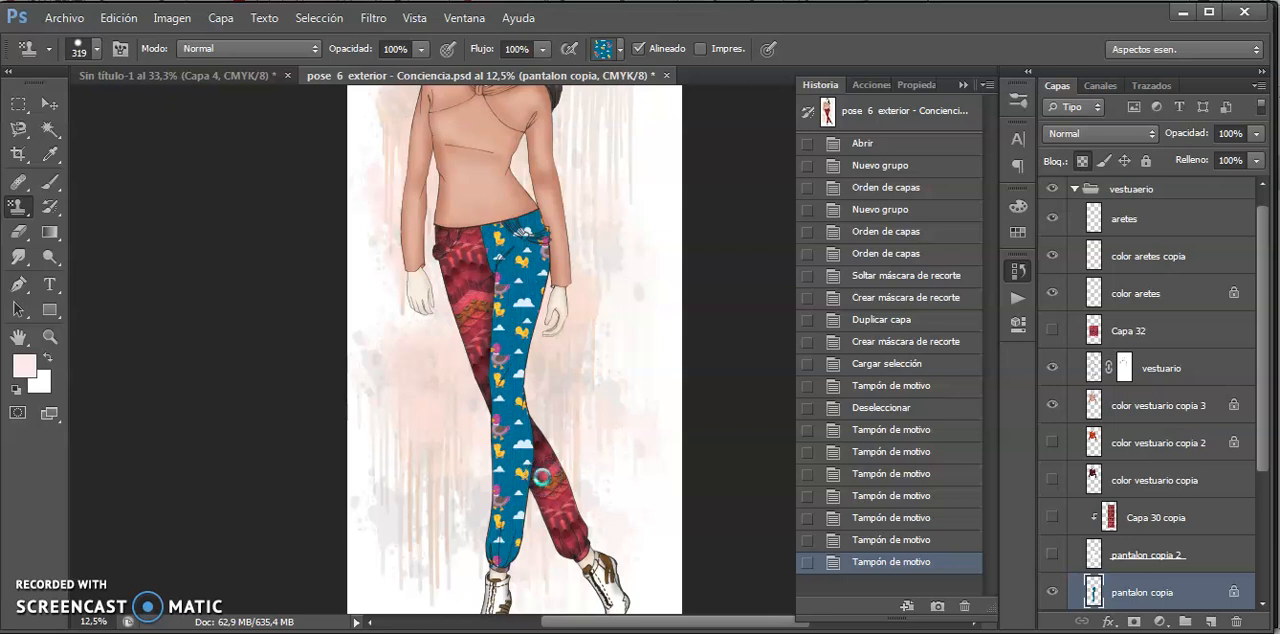
pyautogui.click(543, 478)
pyautogui.scroll(3, 543, 478)
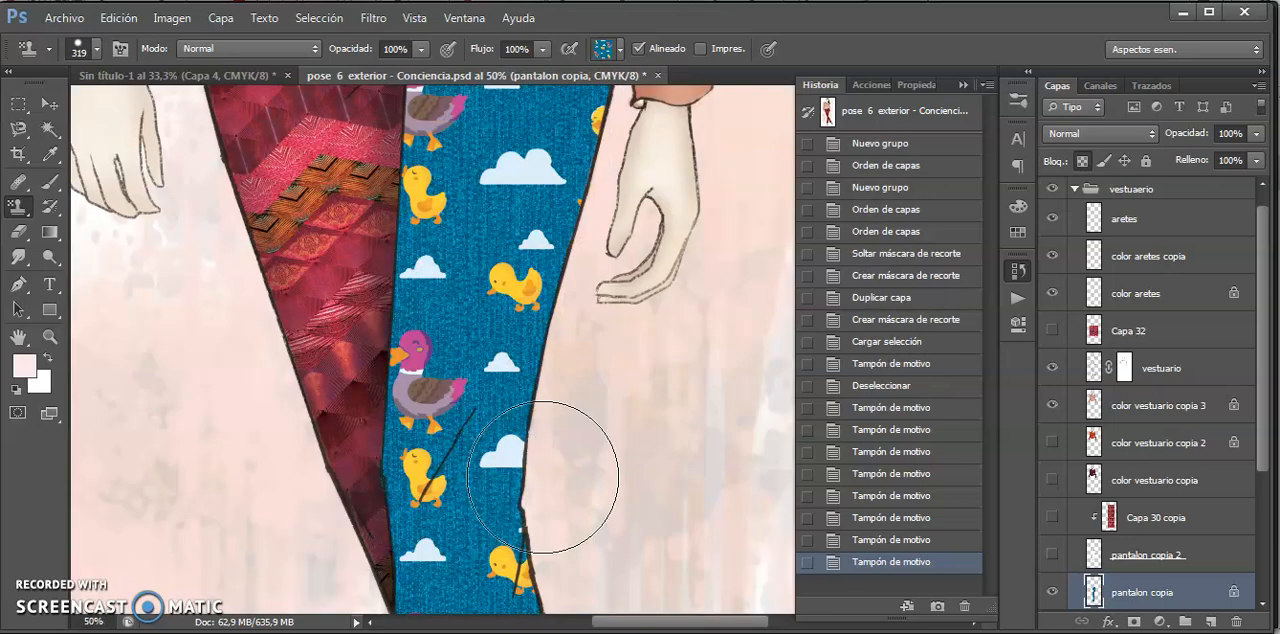
pyautogui.scroll(-3, 543, 482)
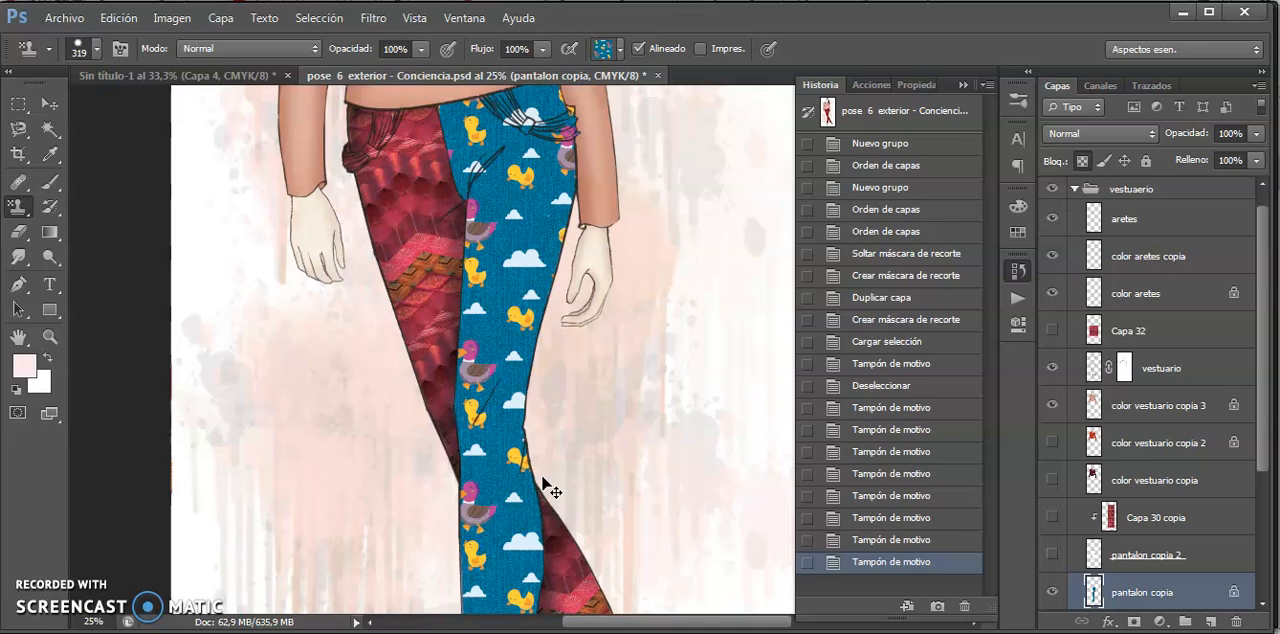
pyautogui.scroll(-2, 543, 482)
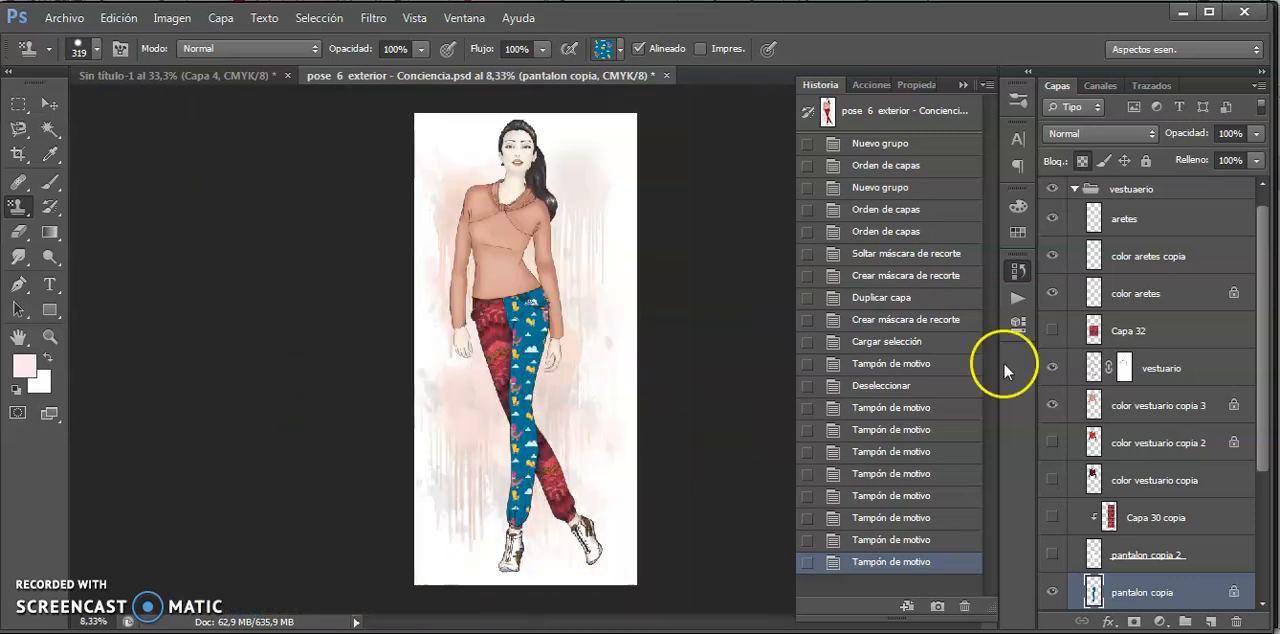
# - Add a new layer above pantalon copia and select the whole canvas with a rectangular marquee
pyautogui.scroll(1, 1256, 366)
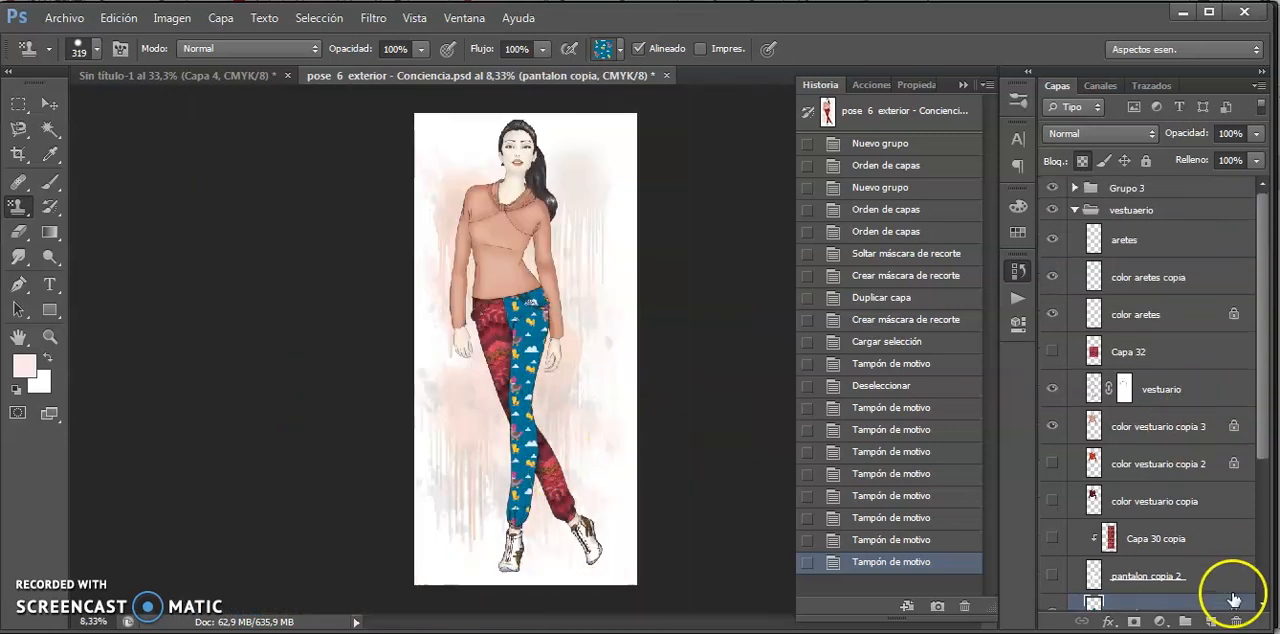
pyautogui.click(1212, 622)
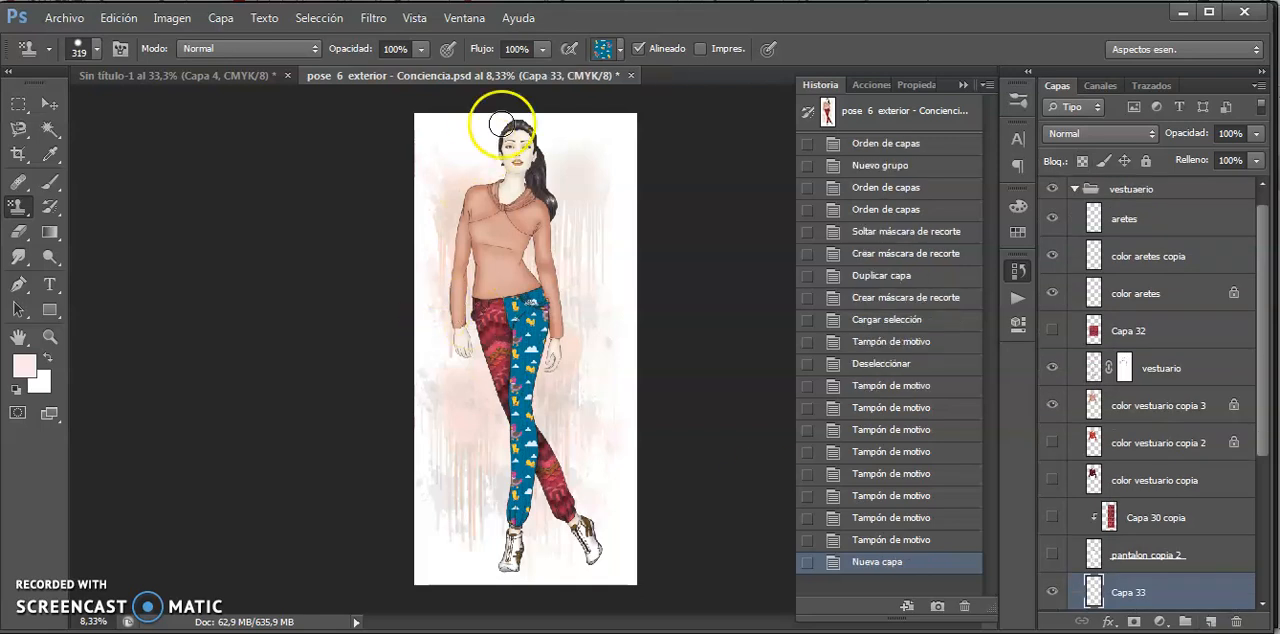
pyautogui.press('m')
pyautogui.moveTo(420, 106); pyautogui.dragTo(688, 628)
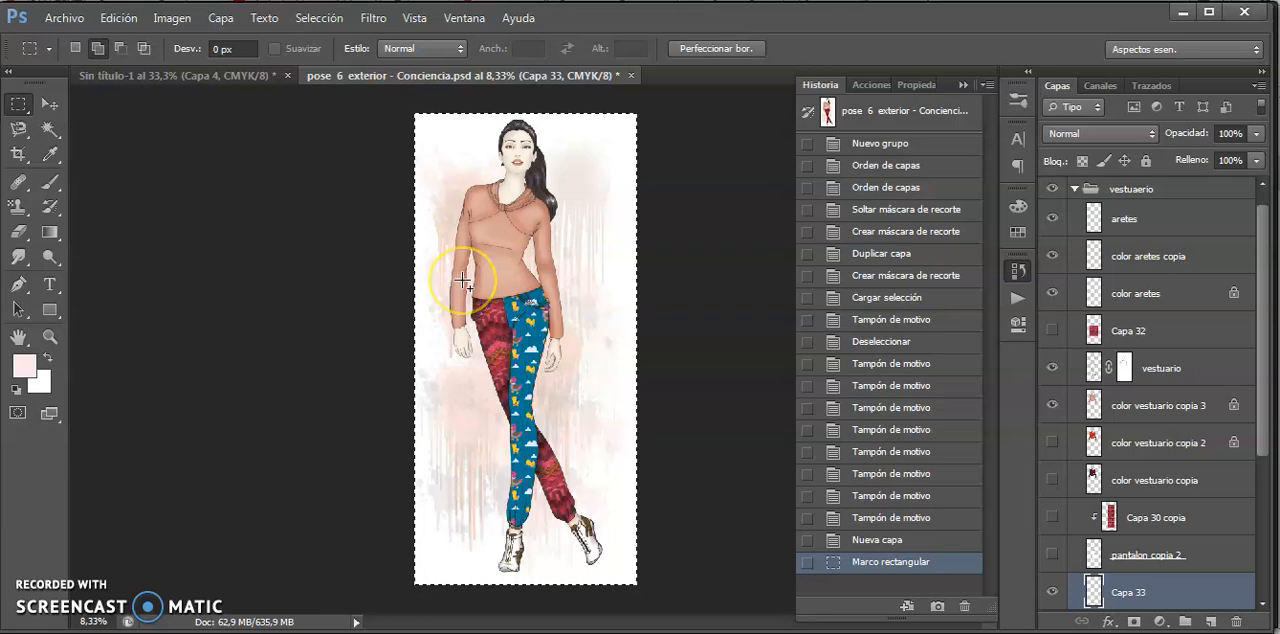
# - Enlarge the Pattern Stamp brush to 3144 px and cover the whole selected canvas with the duck pattern on the new layer
pyautogui.press('s')
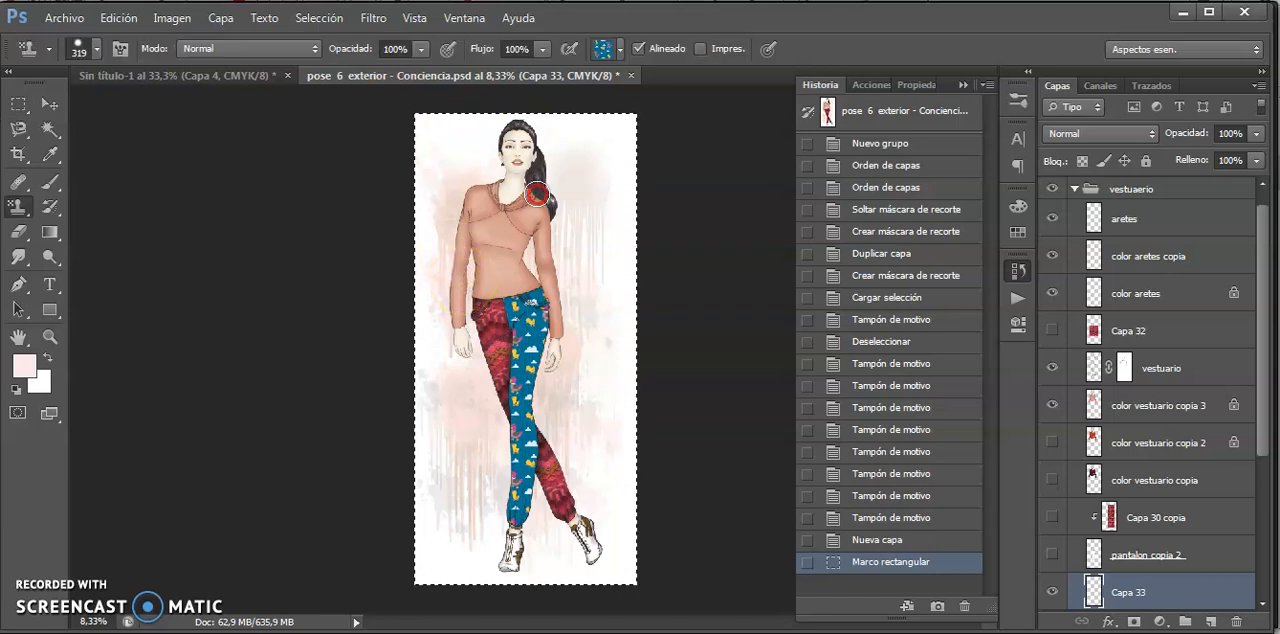
pyautogui.click(537, 194)
pyautogui.rightClick(537, 194)
pyautogui.moveTo(709, 234); pyautogui.dragTo(743, 240)
pyautogui.press('Return')
pyautogui.moveTo(500, 188)
pyautogui.mouseDown()
pyautogui.moveTo(503, 177)
pyautogui.moveTo(560, 272)
pyautogui.mouseUp()
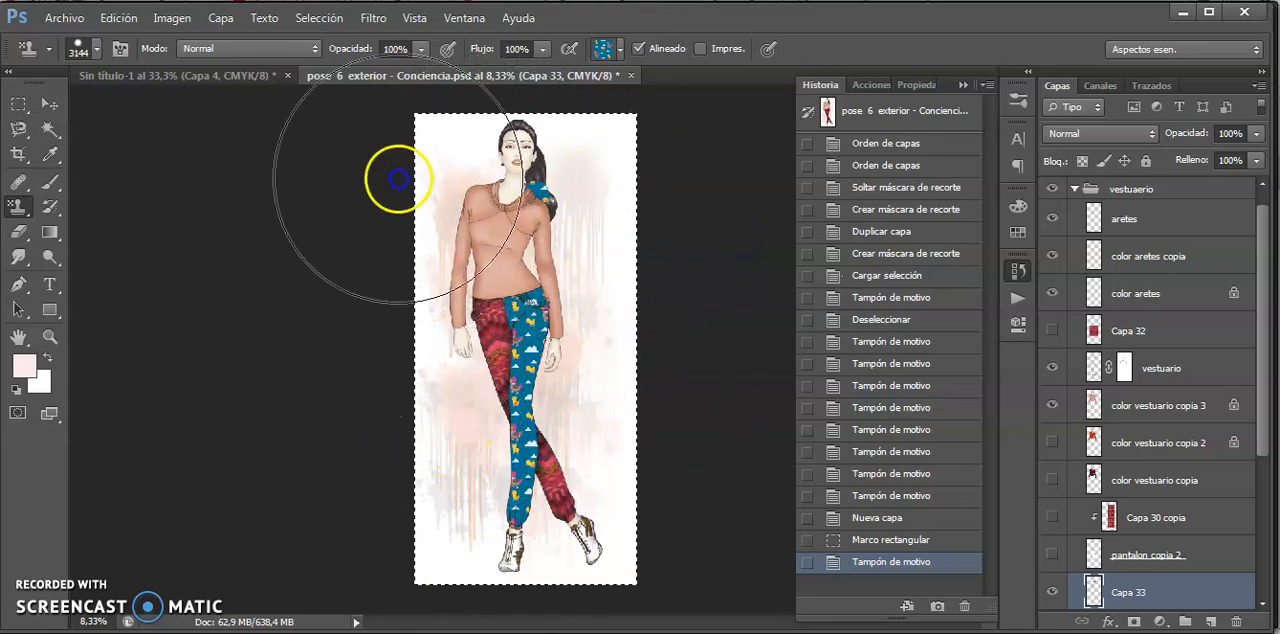
pyautogui.moveTo(398, 179); pyautogui.dragTo(510, 183)
pyautogui.moveTo(468, 408)
pyautogui.mouseDown()
pyautogui.moveTo(429, 166)
pyautogui.moveTo(671, 557)
pyautogui.moveTo(491, 491)
pyautogui.moveTo(464, 404)
pyautogui.moveTo(455, 285)
pyautogui.moveTo(645, 535)
pyautogui.mouseUp()
# - Hide the duck-pattern layer Capa 33 and switch to the tutorial cover image in Windows Photo Viewer
pyautogui.hotkey('ctrl', '+')
pyautogui.hotkey('ctrl', '+')
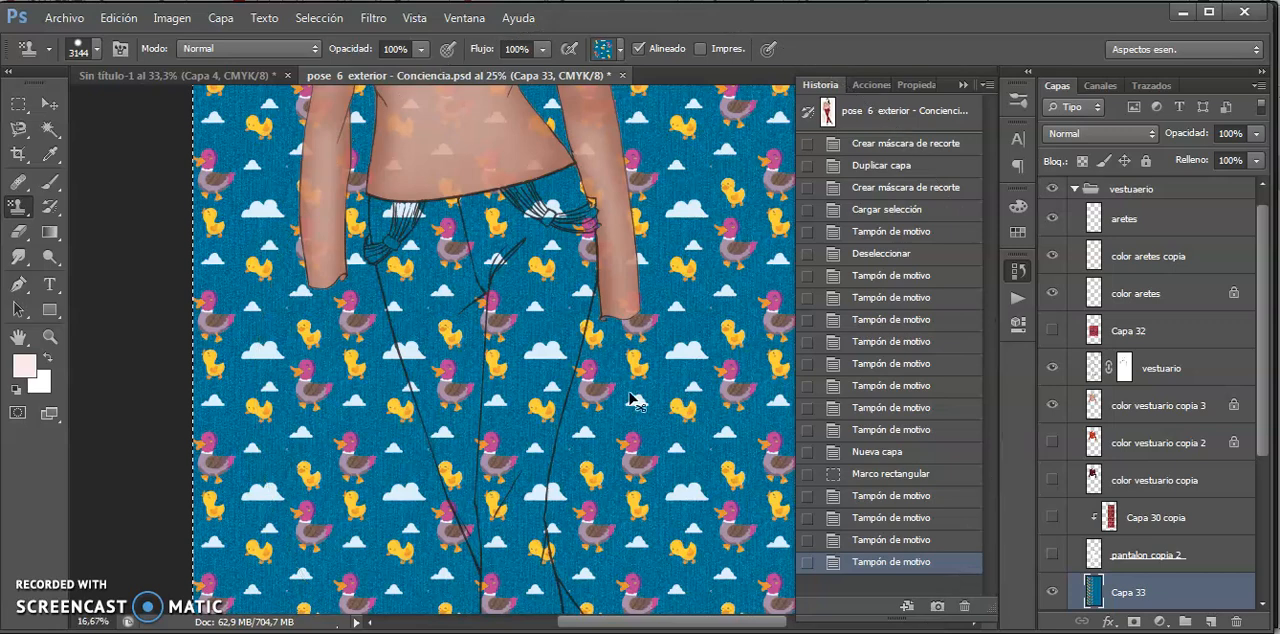
pyautogui.hotkey('ctrl', '0')
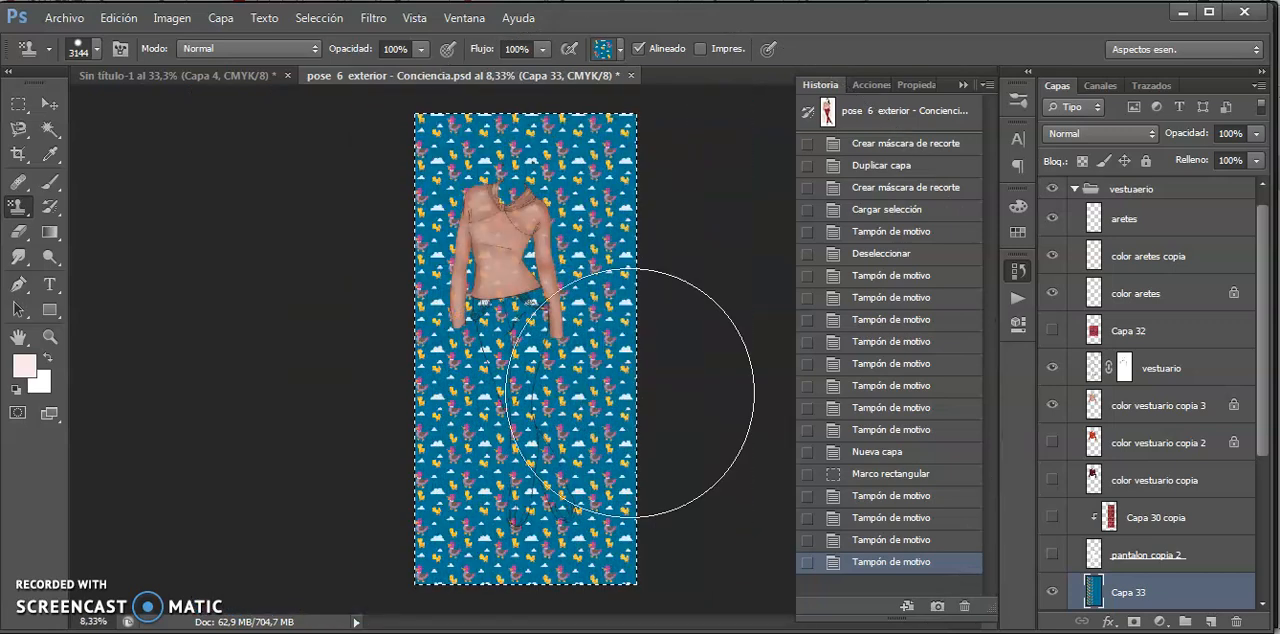
pyautogui.click(1051, 592)
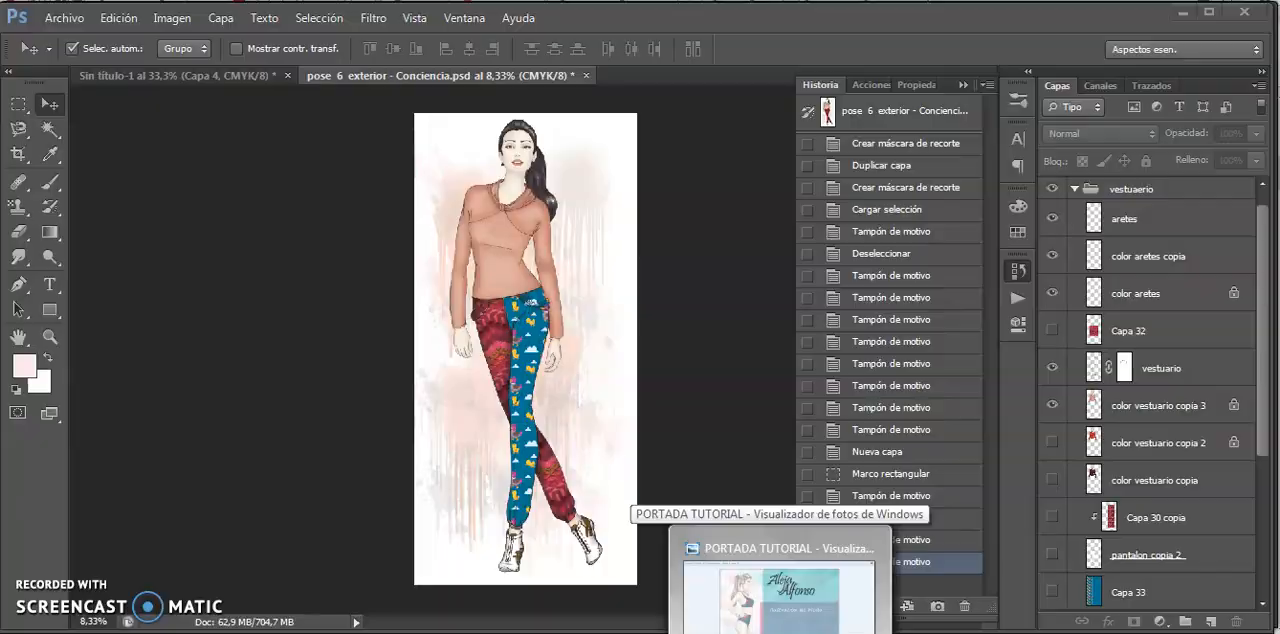
pyautogui.click(786, 606)
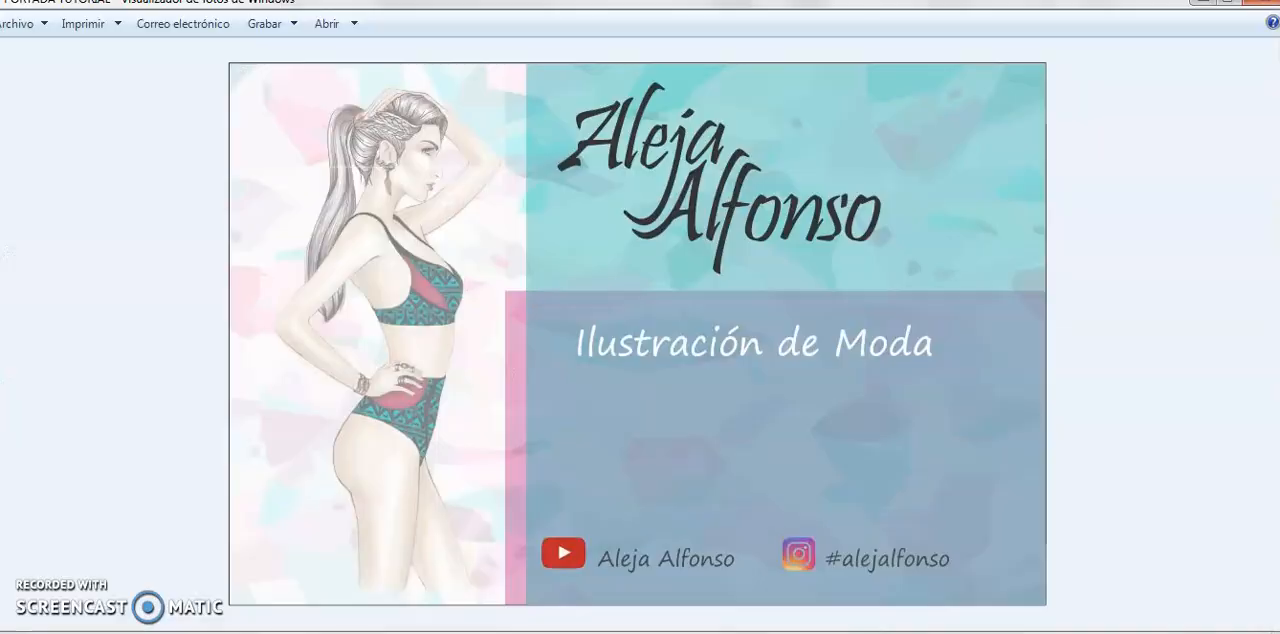